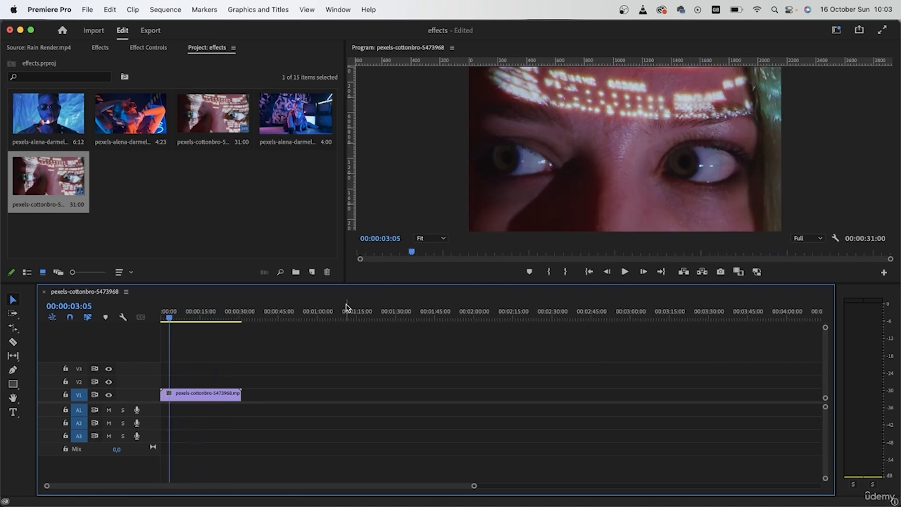
Create a new adjustment layer with default settings and place it on track V2 at the sequence start.
click(216, 254)
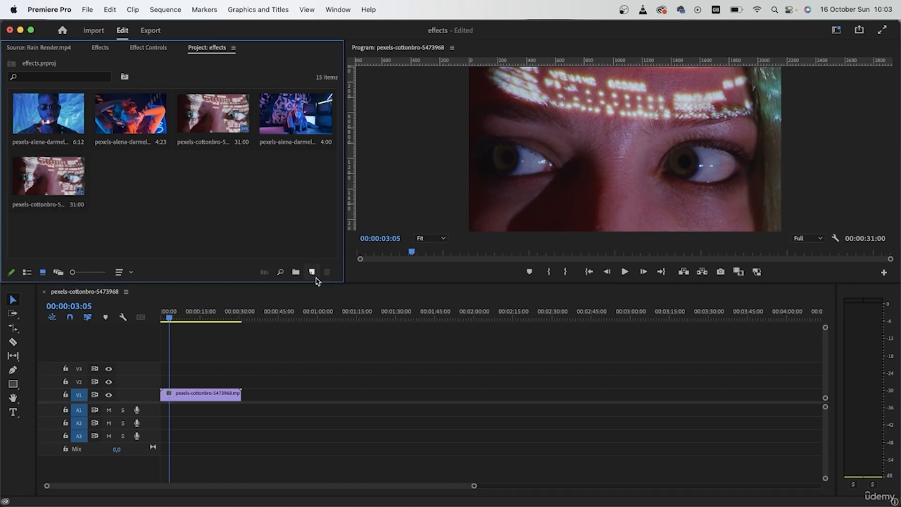
click(312, 272)
click(365, 320)
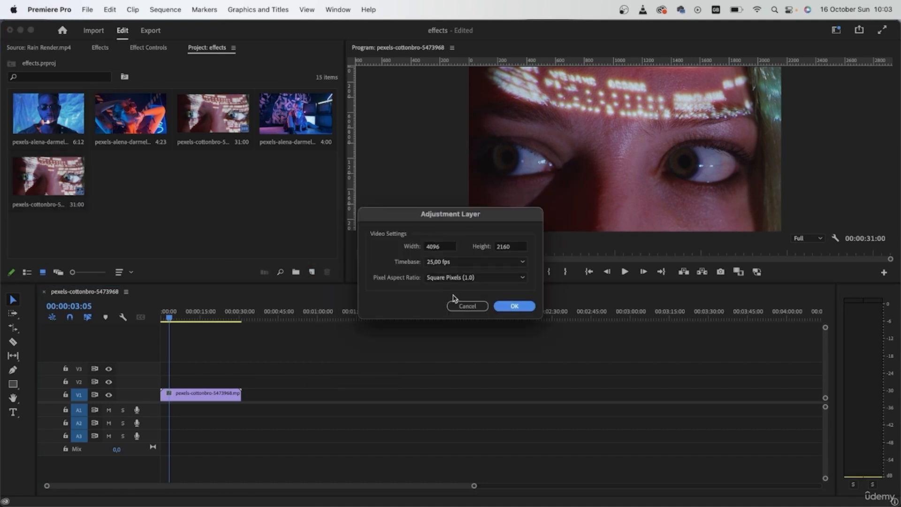
click(514, 306)
drag(130, 178, 167, 381)
Rename the adjustment layer to glitch warp.
click(121, 204)
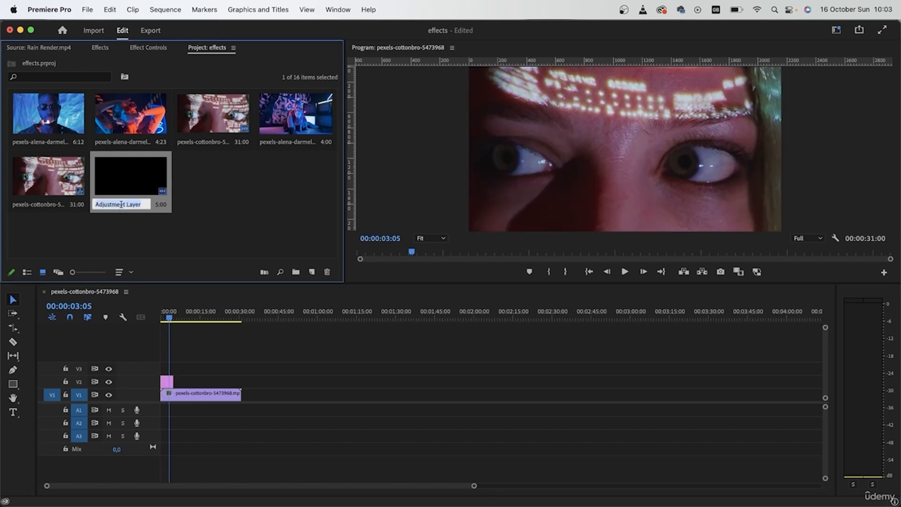
text(glitch warp)
key(Return)
Stretch the adjustment layer to the clip's full length and move it up to track V3.
drag(173, 381, 241, 381)
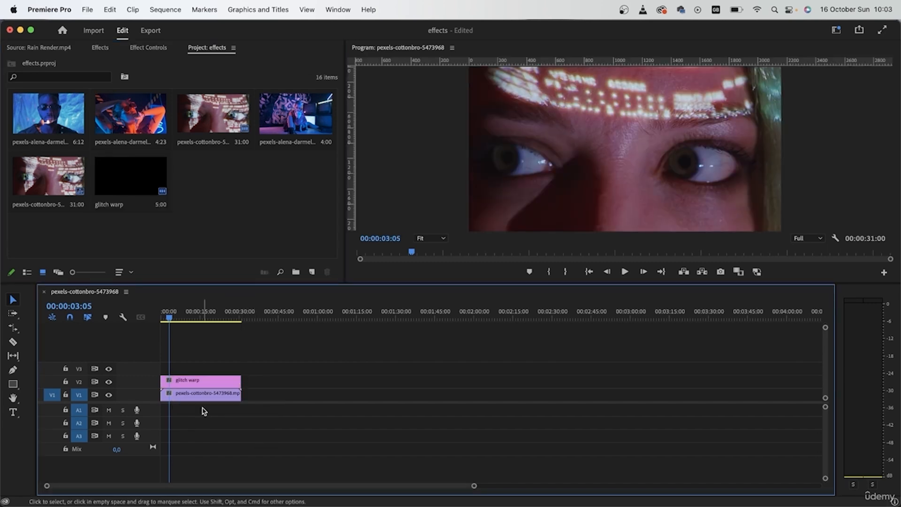
drag(474, 485, 348, 482)
drag(353, 378, 354, 367)
Duplicate the video clip onto track V2 and lock track V1.
click(341, 400)
drag(341, 399, 341, 382)
click(65, 395)
Apply the Wave Warp effect to the glitch warp adjustment layer.
click(281, 368)
click(166, 313)
drag(170, 305, 205, 310)
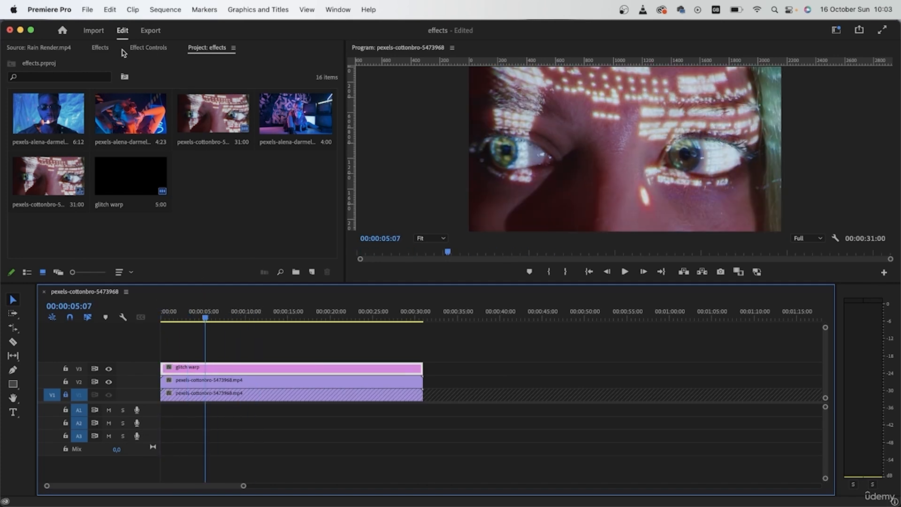
click(100, 48)
click(57, 62)
text(wave warp)
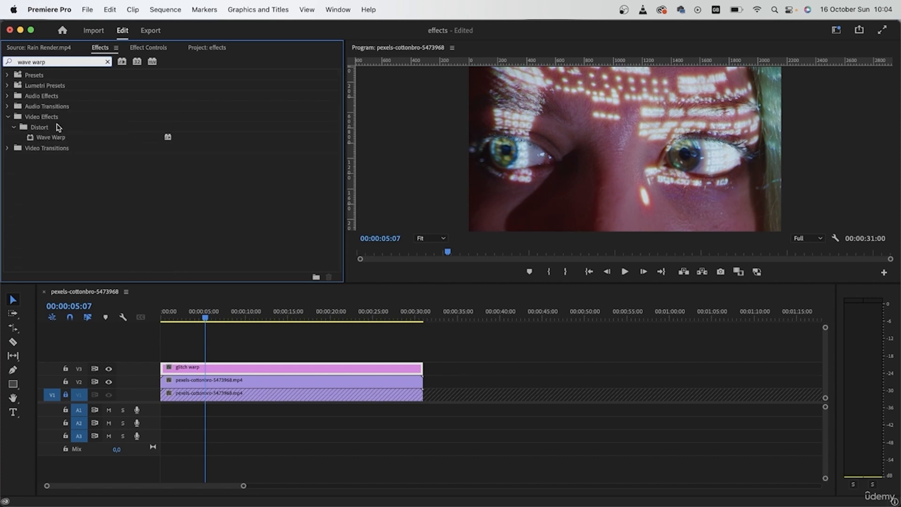
click(50, 137)
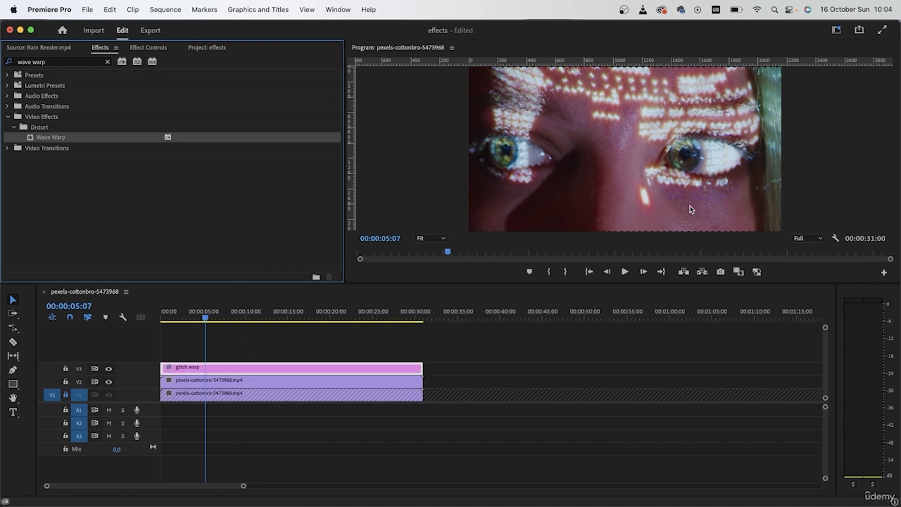
Toggle the V3 track's visibility to compare the footage with and without the effect.
click(108, 368)
click(109, 369)
click(109, 370)
click(108, 369)
click(108, 369)
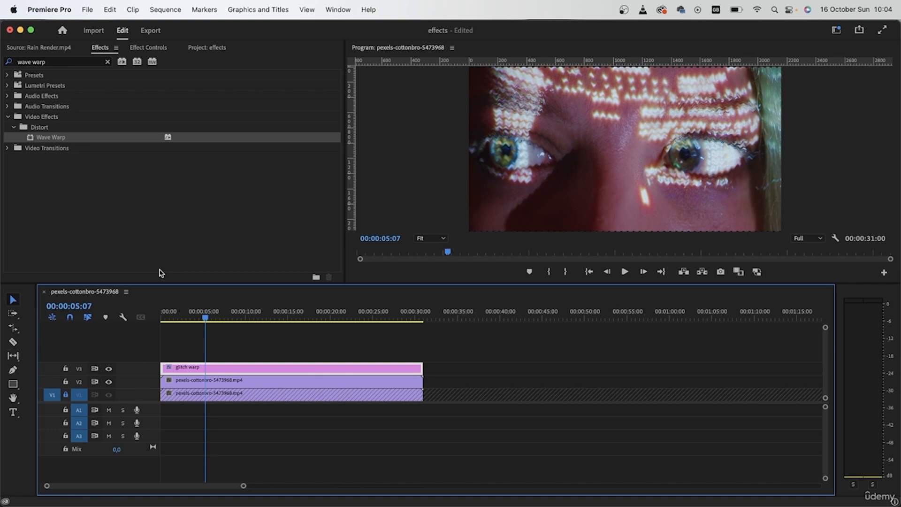
Set the Wave Warp wave type to Noise.
click(145, 52)
click(7, 90)
click(7, 101)
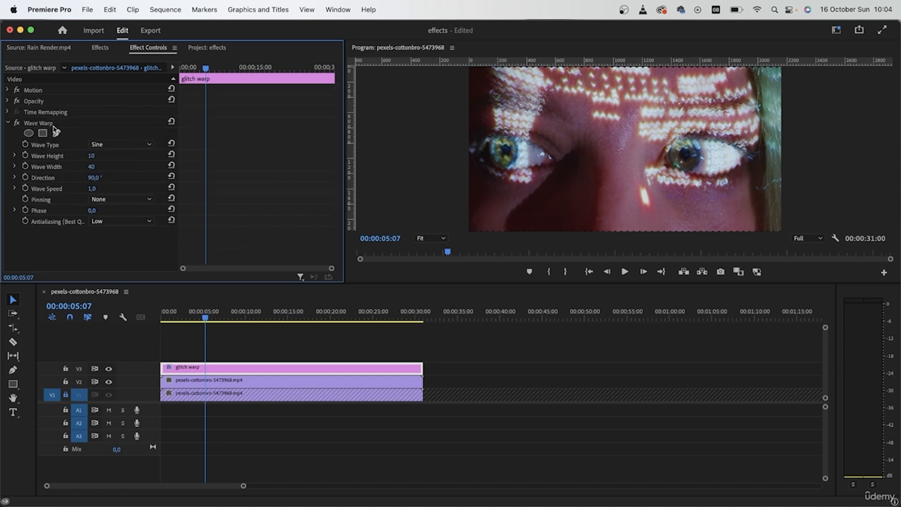
click(125, 148)
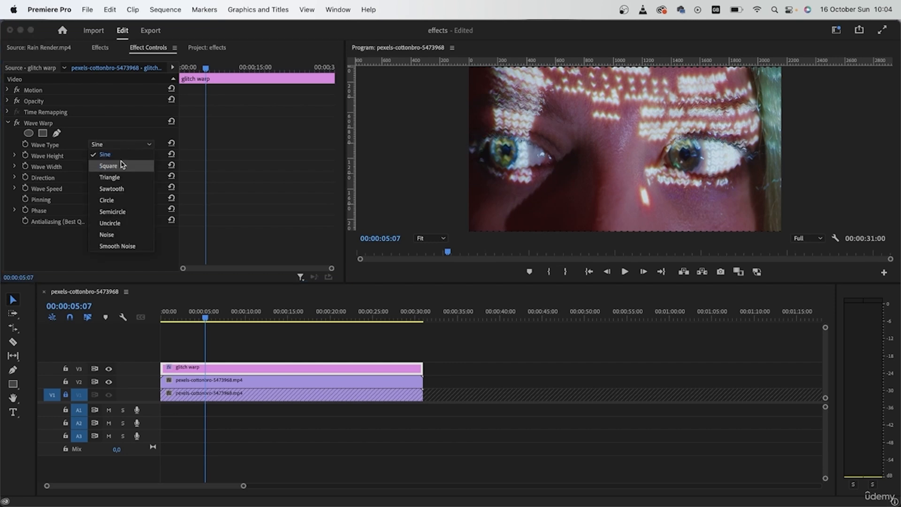
click(115, 235)
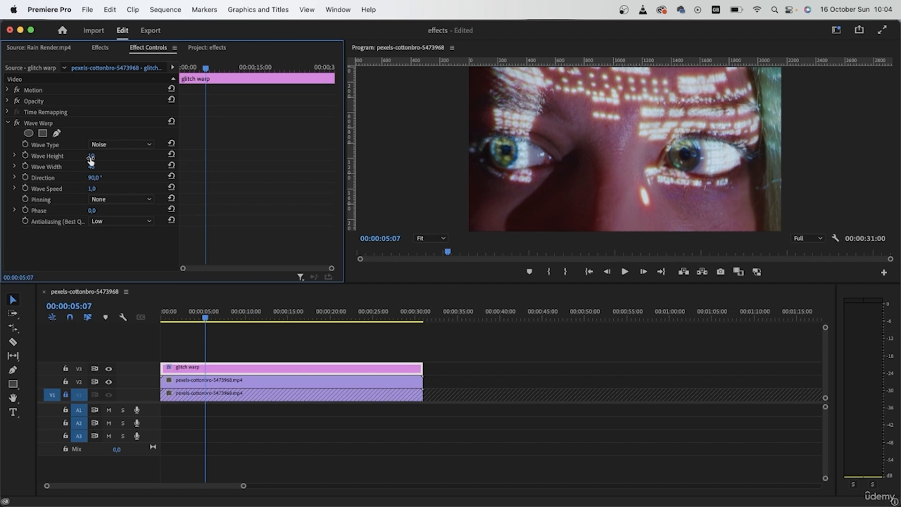
Set the Wave Height to 200 and the Wave Width to 150.
drag(91, 155, 169, 156)
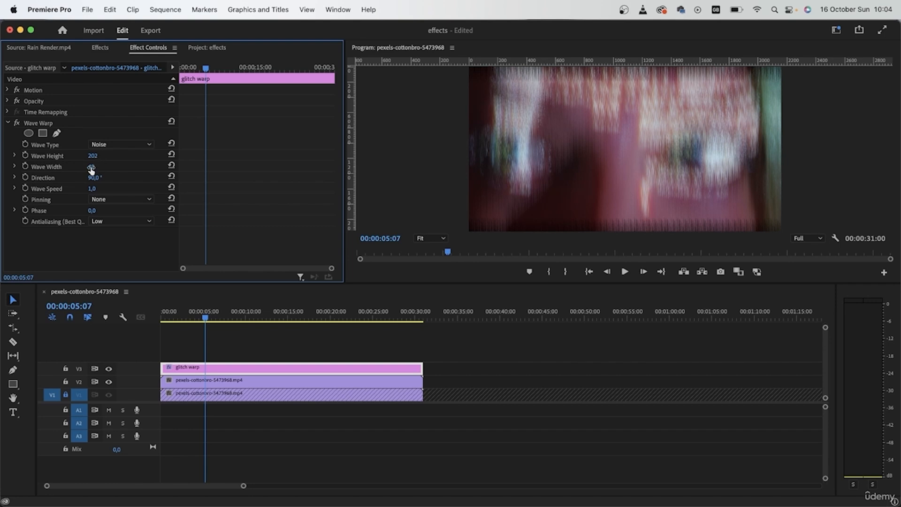
click(102, 167)
text(150)
key(Return)
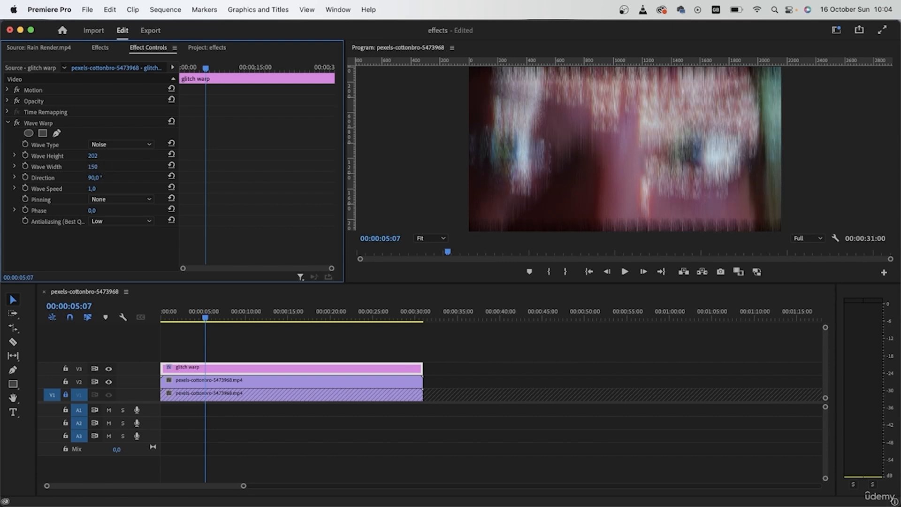
click(93, 155)
key(Return)
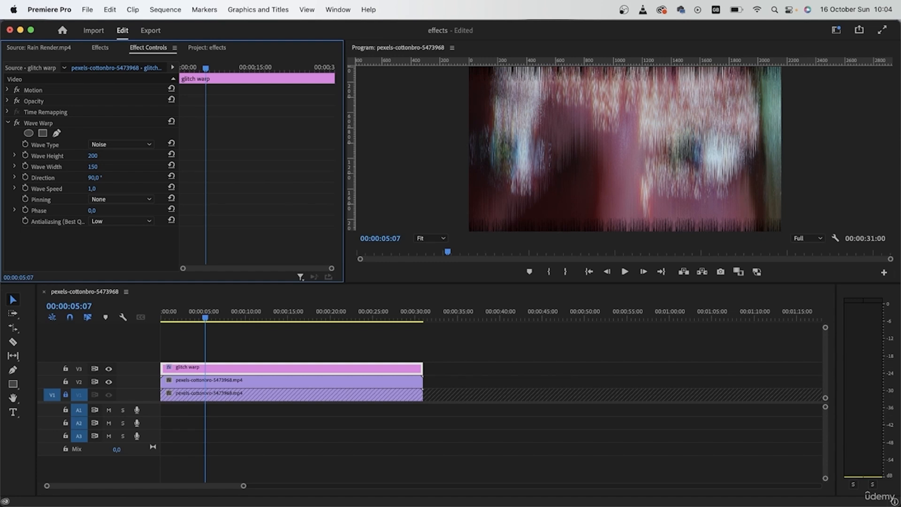
Set Pinning to All Edges and Direction to 0°.
click(109, 198)
click(112, 220)
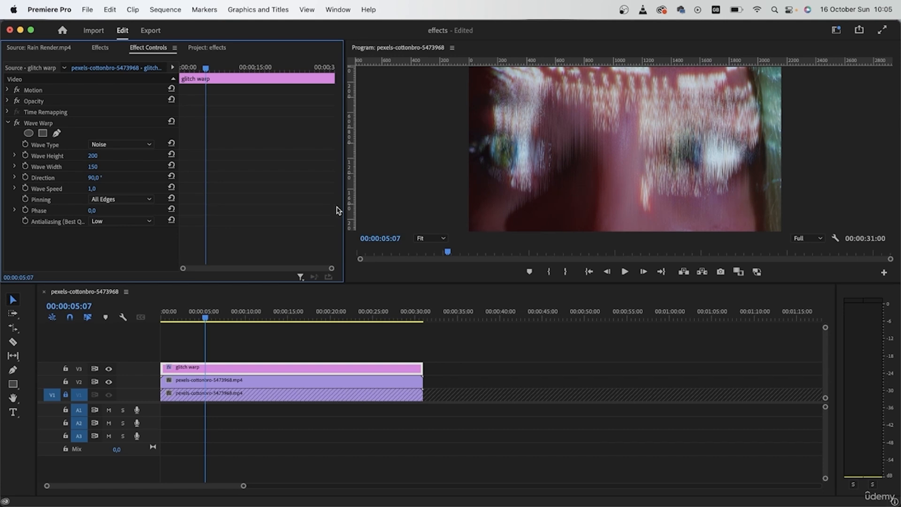
click(92, 177)
text(0)
key(Return)
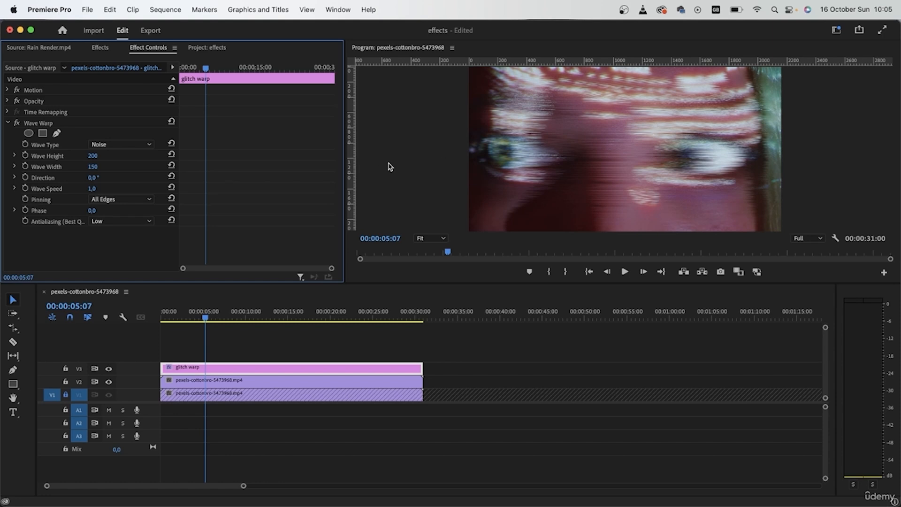
Set the Wave Speed to 0.
mouse_move(92, 156)
mouse_down()
mouse_move(75, 155)
mouse_move(499, 166)
mouse_up()
drag(103, 189, 13, 189)
click(103, 189)
text(0)
key(Return)
Set the Wave Height to 320 and the Wave Width to 50.
drag(93, 156, 9, 156)
click(93, 157)
text(50)
key(Tab)
text(100)
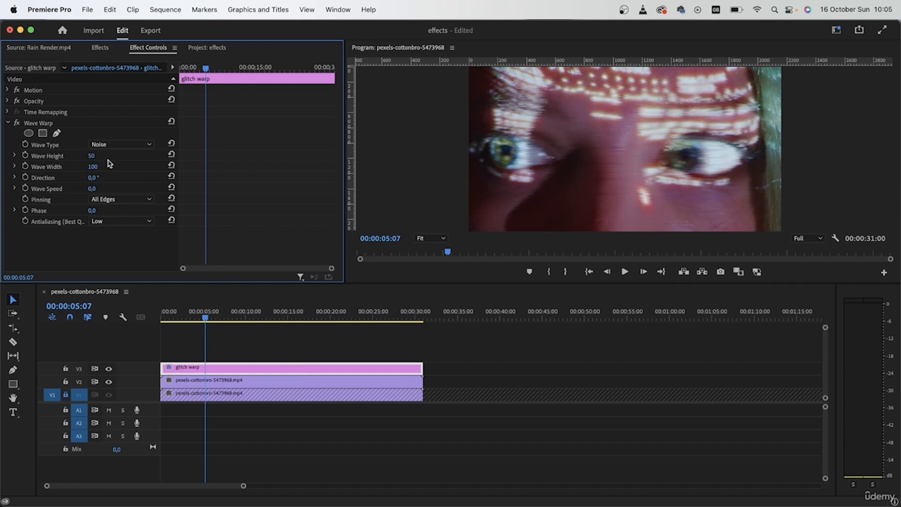
drag(92, 156, 136, 156)
click(92, 167)
text(50)
key(Return)
click(93, 156)
text(320)
key(Return)
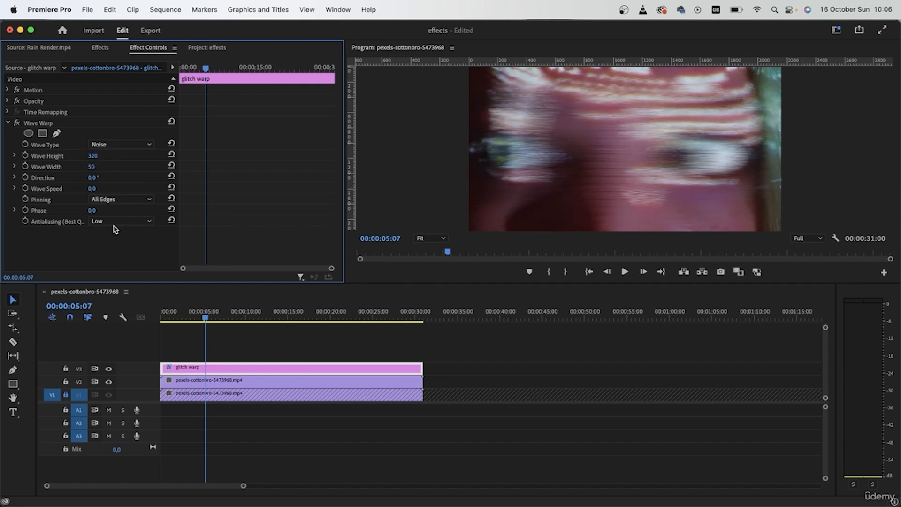
Try Center pinning for the Wave Warp.
click(121, 200)
click(109, 210)
click(402, 367)
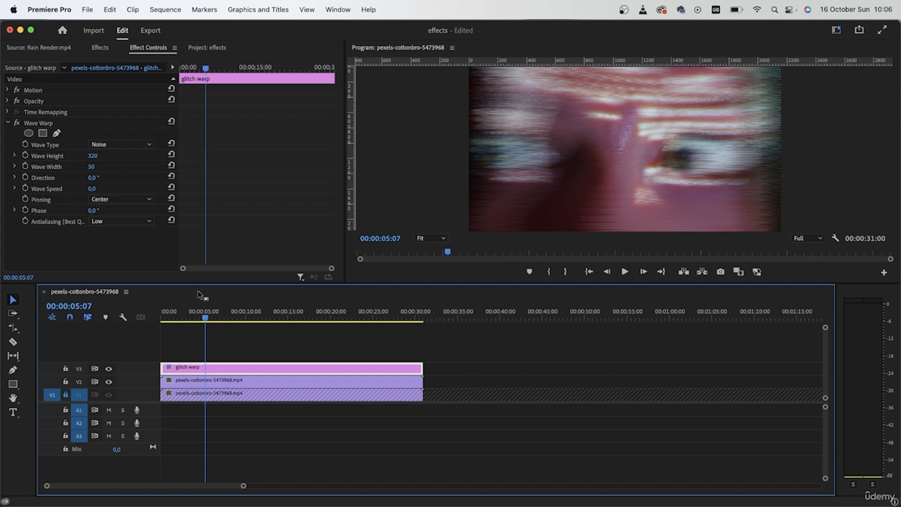
drag(205, 313, 66, 284)
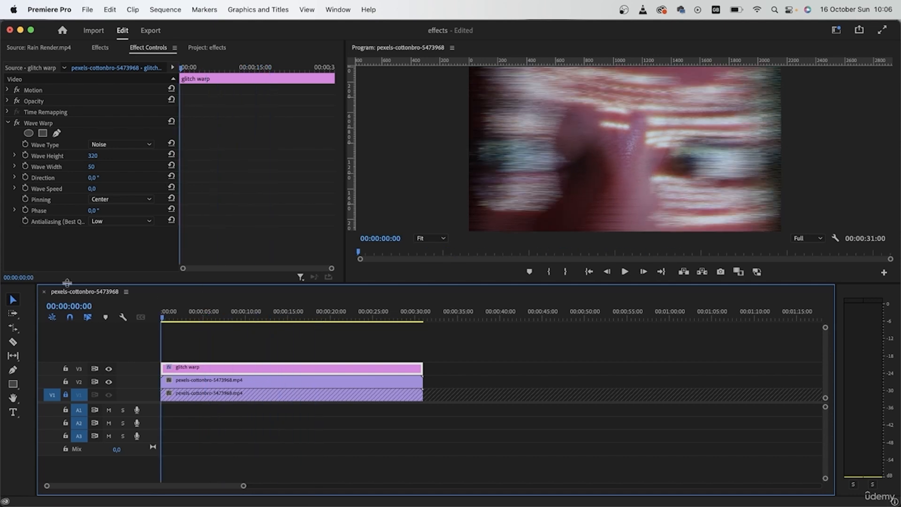
click(192, 314)
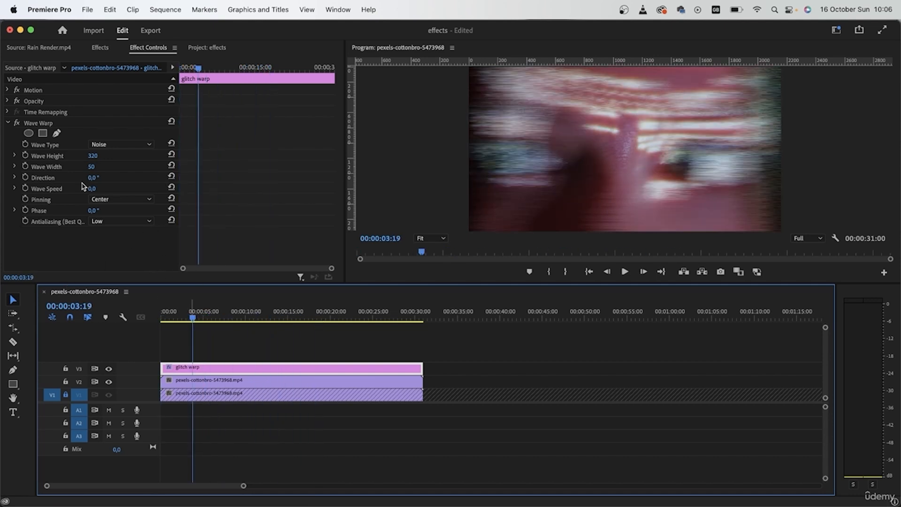
Set the wave type to Square and Pinning back to All Edges.
click(119, 145)
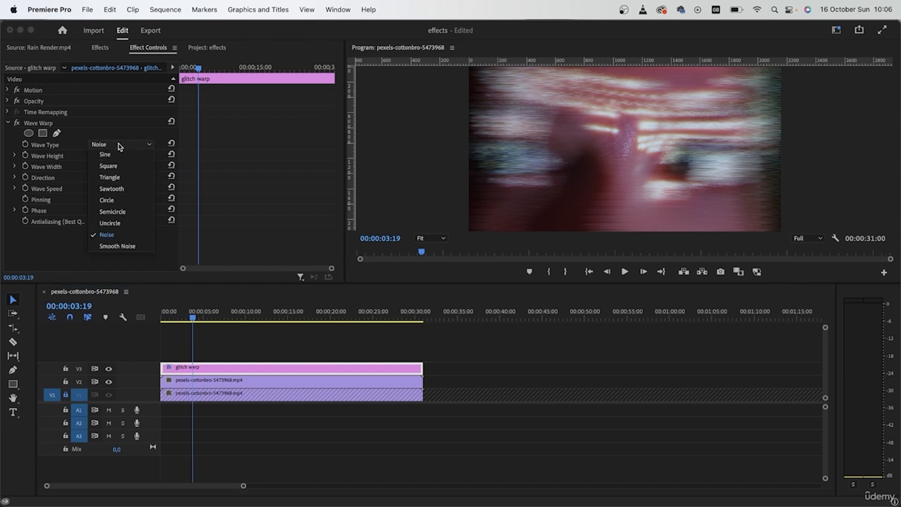
click(123, 167)
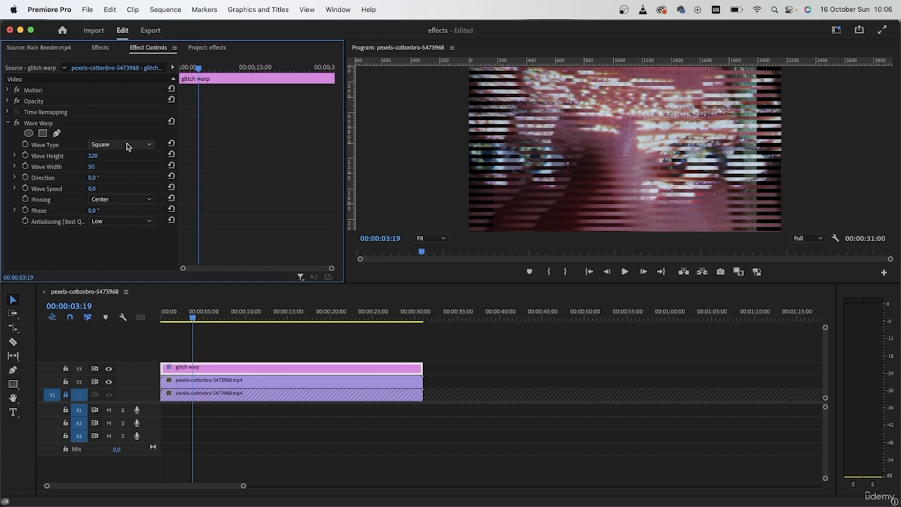
click(121, 200)
click(113, 220)
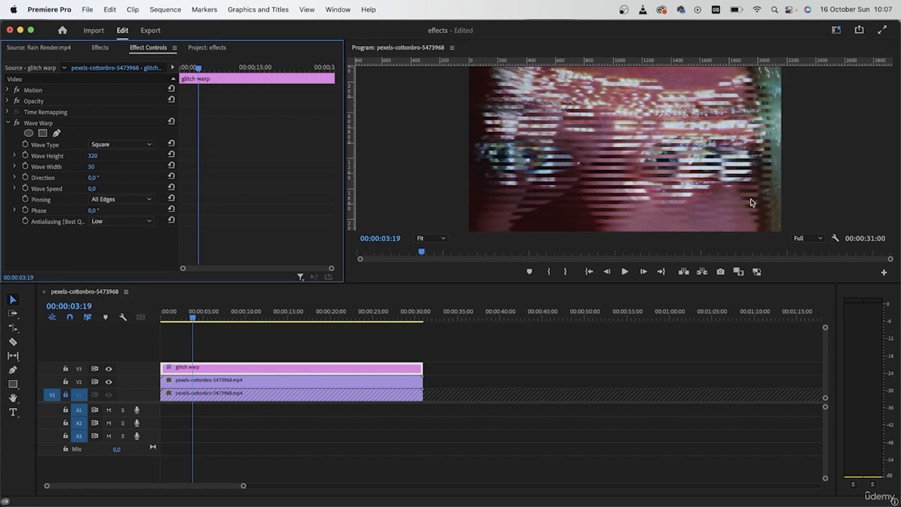
Try the Circle and Smooth Noise wave types before returning to Square.
click(117, 145)
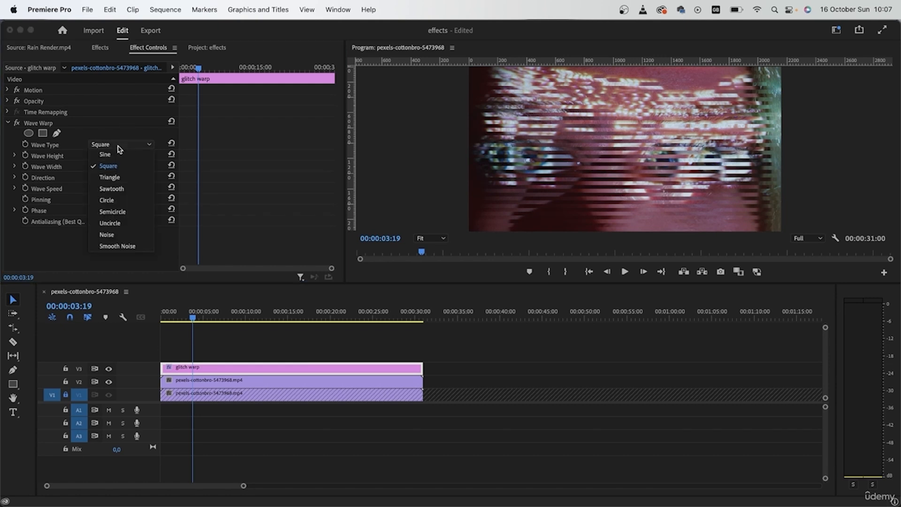
click(124, 206)
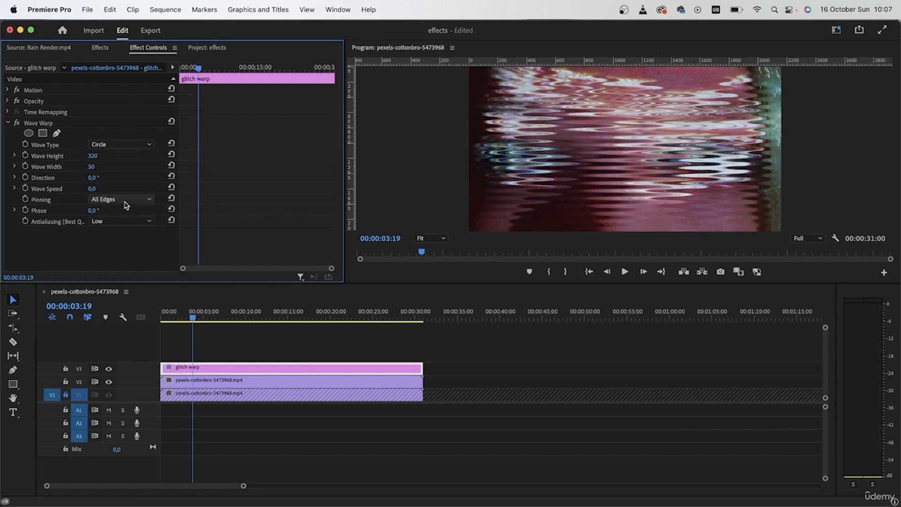
click(122, 146)
click(113, 245)
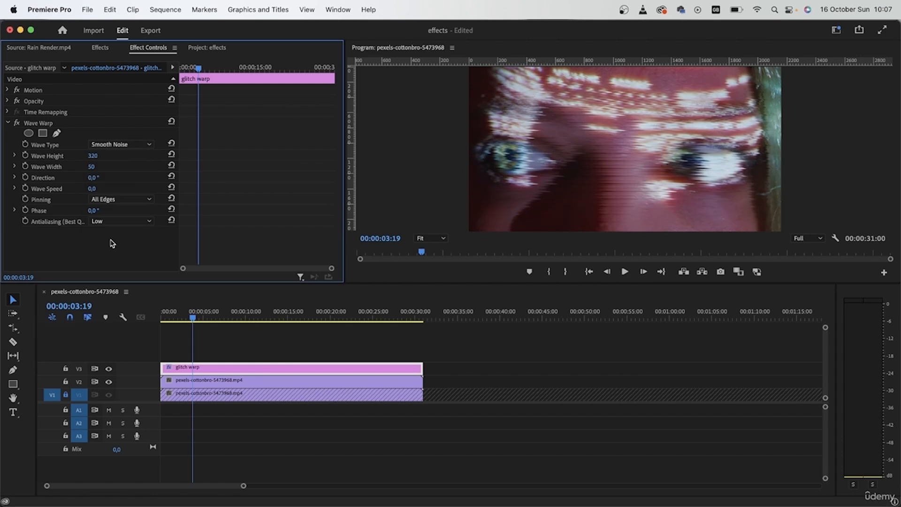
click(106, 145)
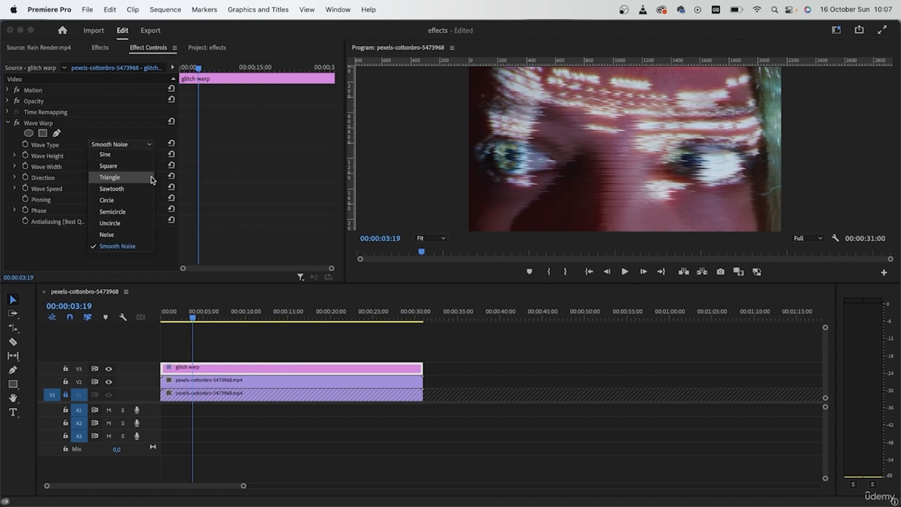
click(122, 166)
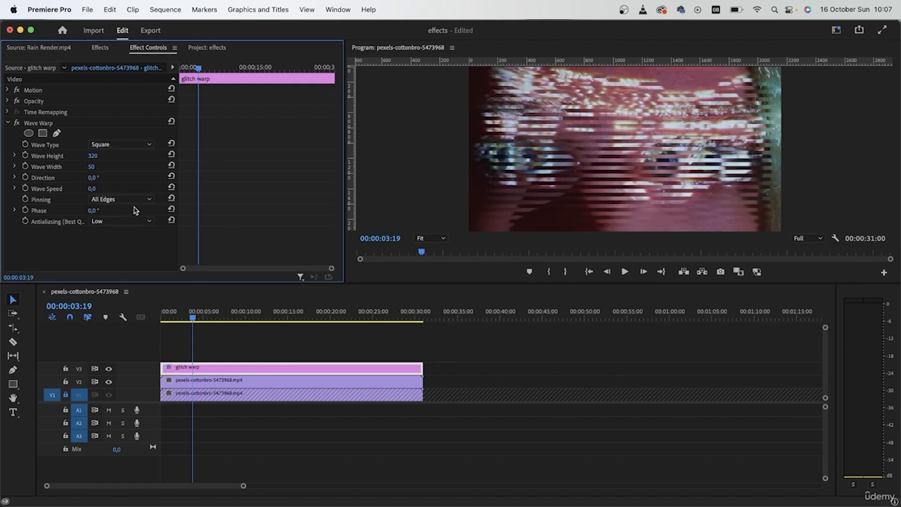
Set the Wave Height to about 463 and the Wave Width to about 192.
click(96, 156)
text(2)
key(Return)
click(92, 167)
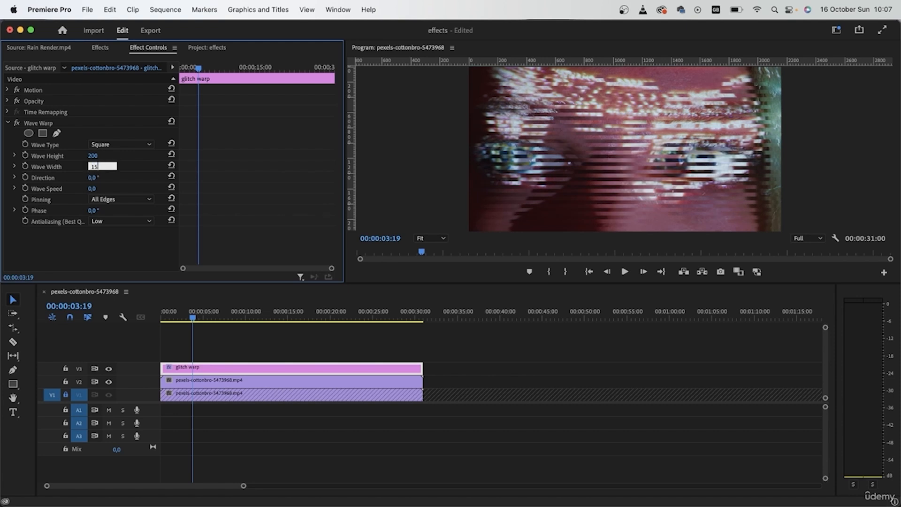
key(Return)
drag(93, 166, 216, 156)
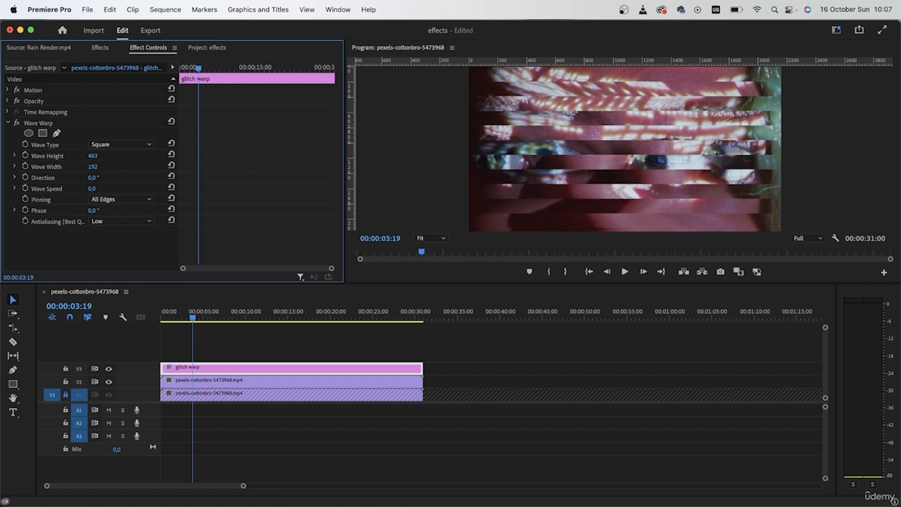
Try a different Direction and set it back to 0°.
drag(92, 178, 192, 178)
click(93, 177)
text(0)
key(Return)
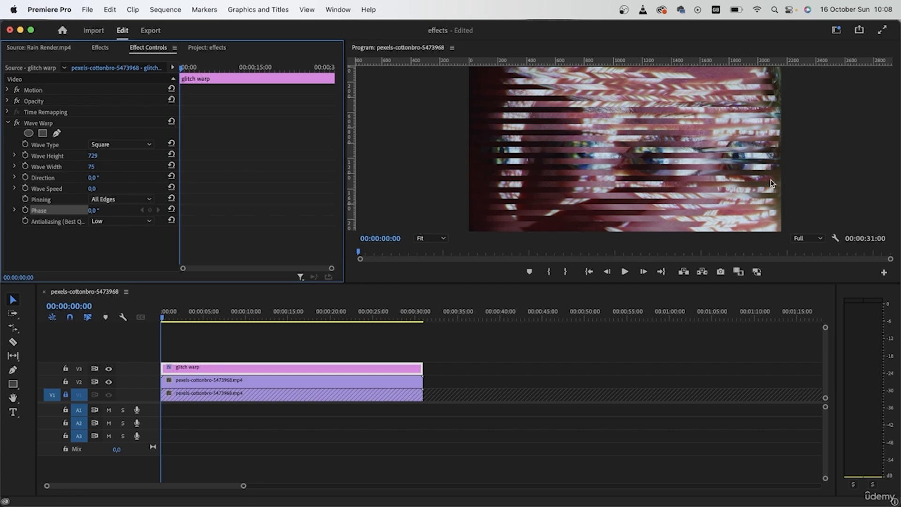
Create a new adjustment layer in the project bin.
click(394, 368)
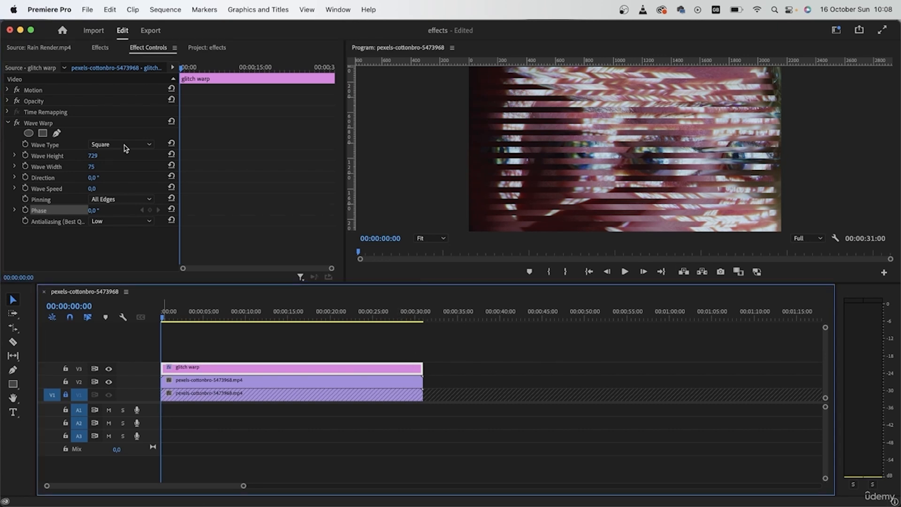
click(207, 48)
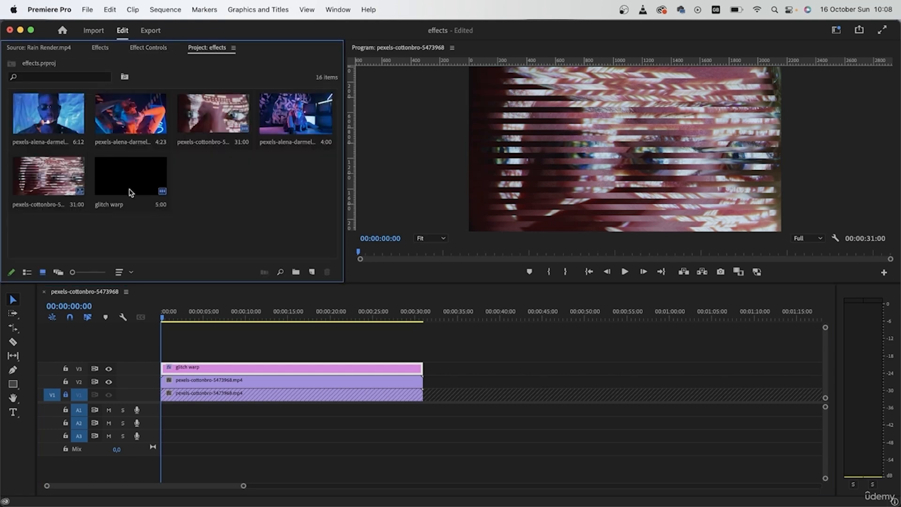
right_click(217, 170)
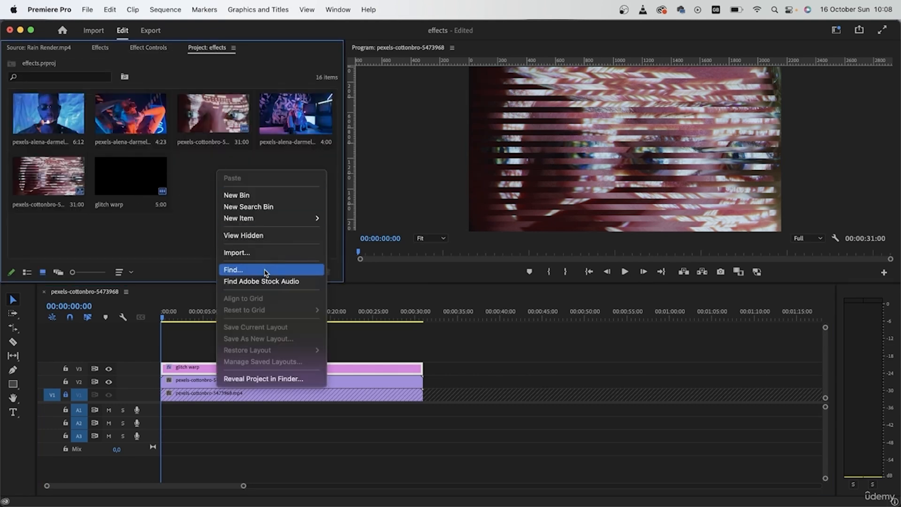
mouse_move(301, 218)
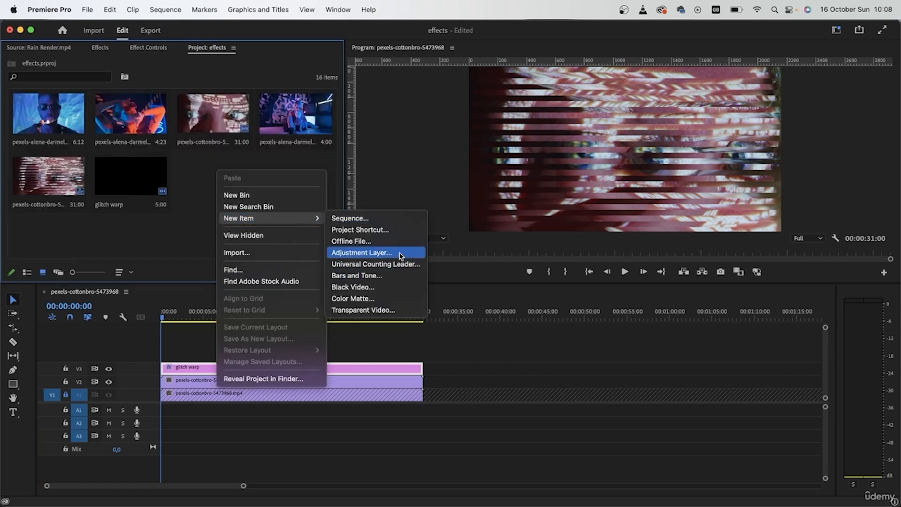
click(399, 253)
key(Return)
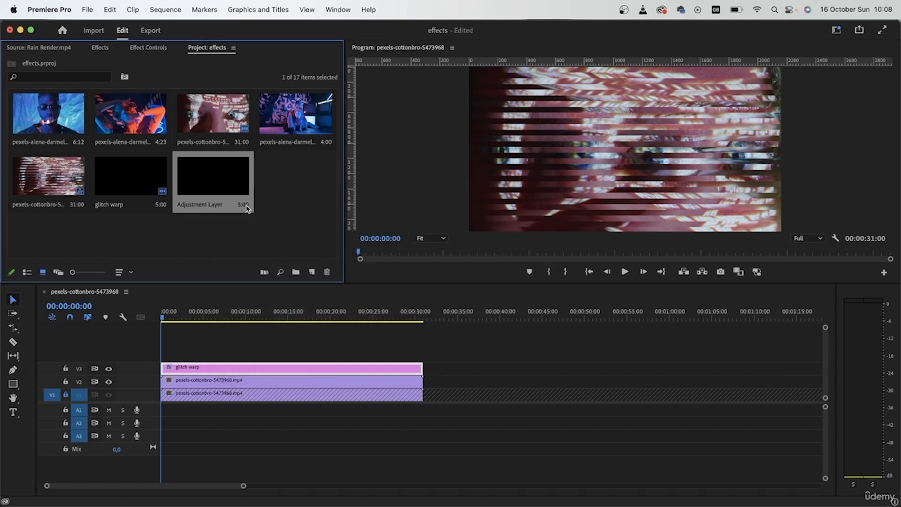
Rename the new adjustment layer to color and place it on a new track above the glitch warp layer.
click(246, 205)
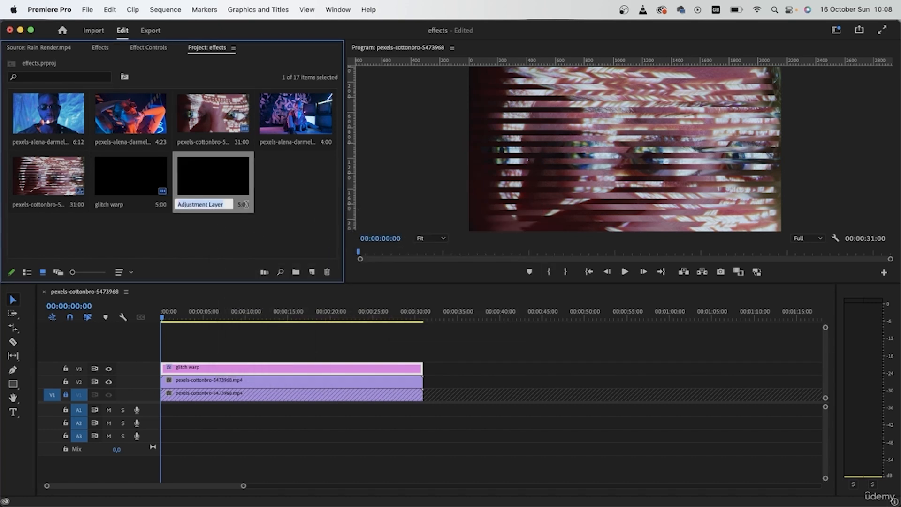
text(color)
key(Tab)
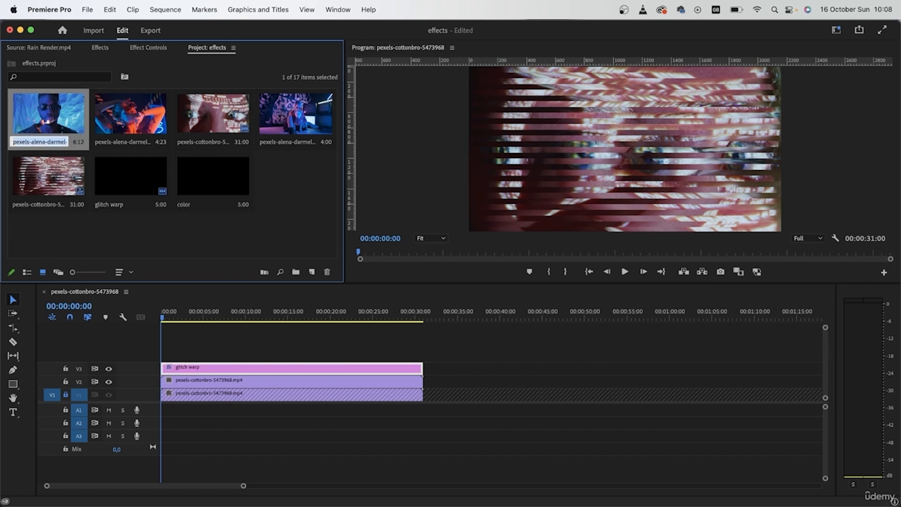
drag(213, 180, 423, 354)
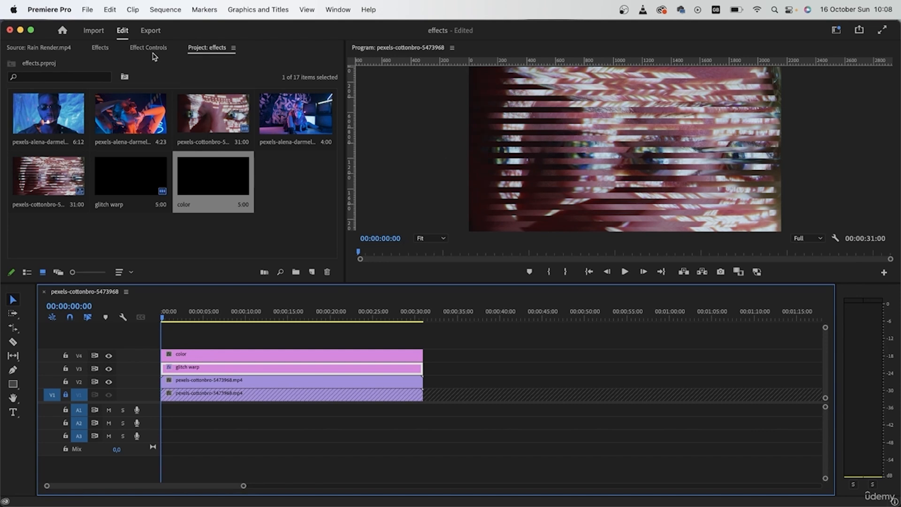
Search the effects for VR Digital Glitch and apply it to the color adjustment layer.
click(100, 47)
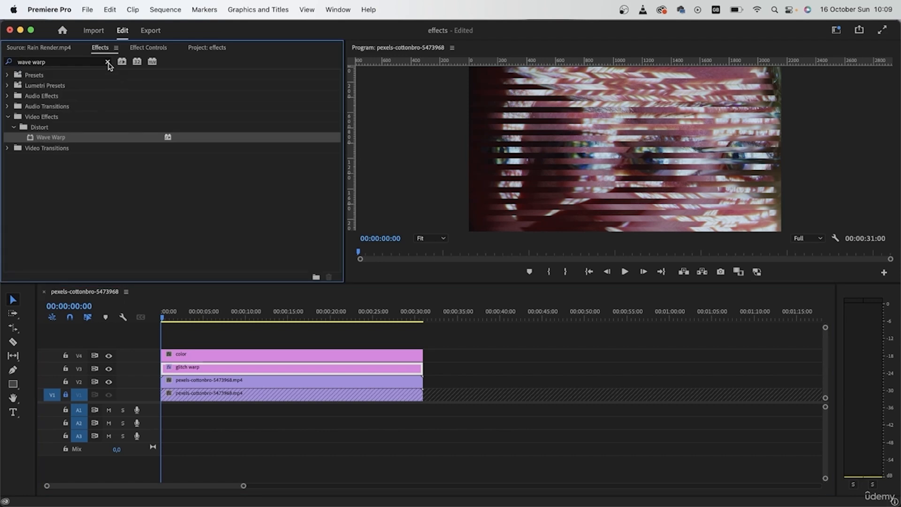
click(107, 62)
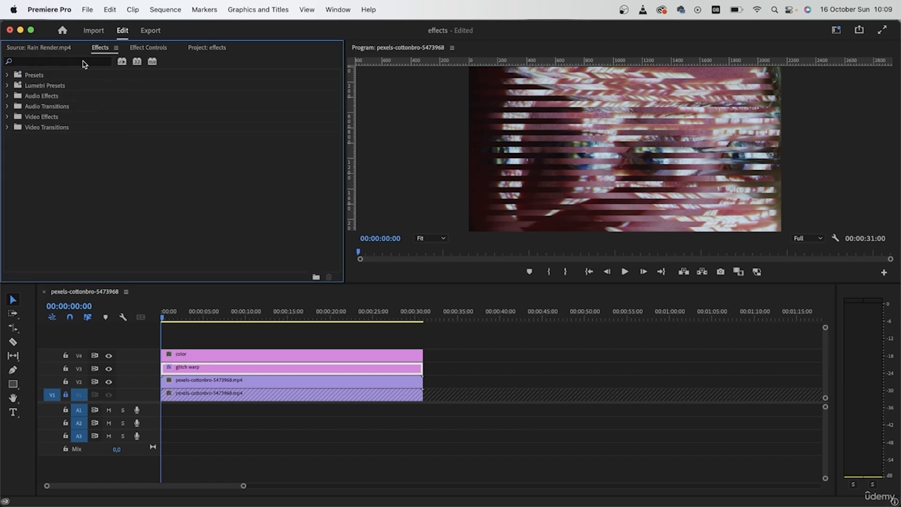
click(84, 65)
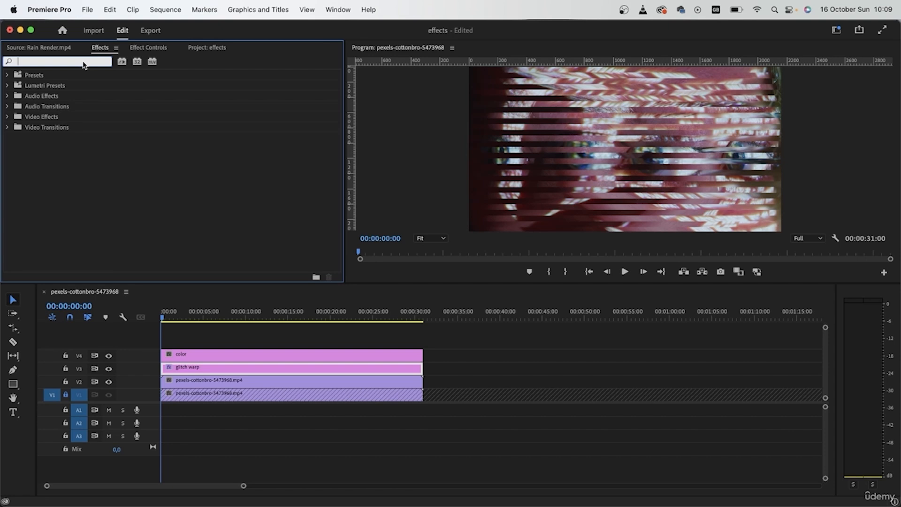
text(r digi)
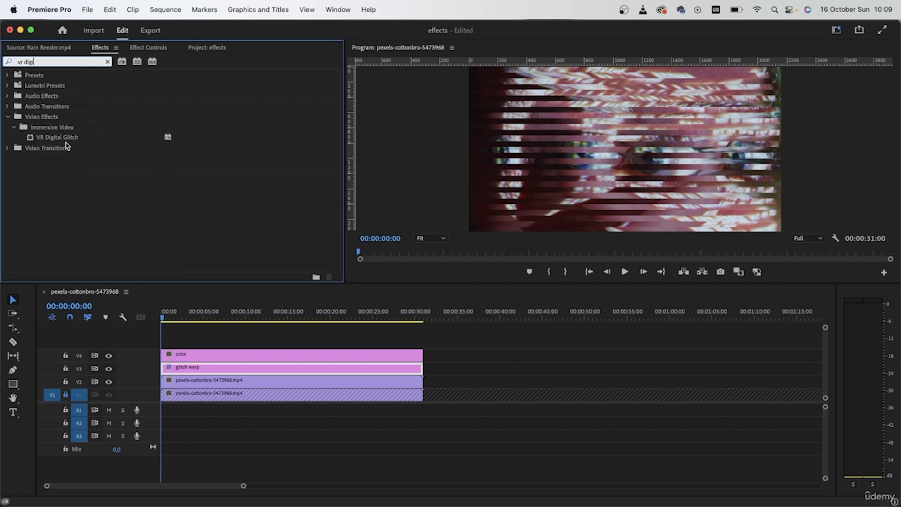
drag(66, 140, 182, 357)
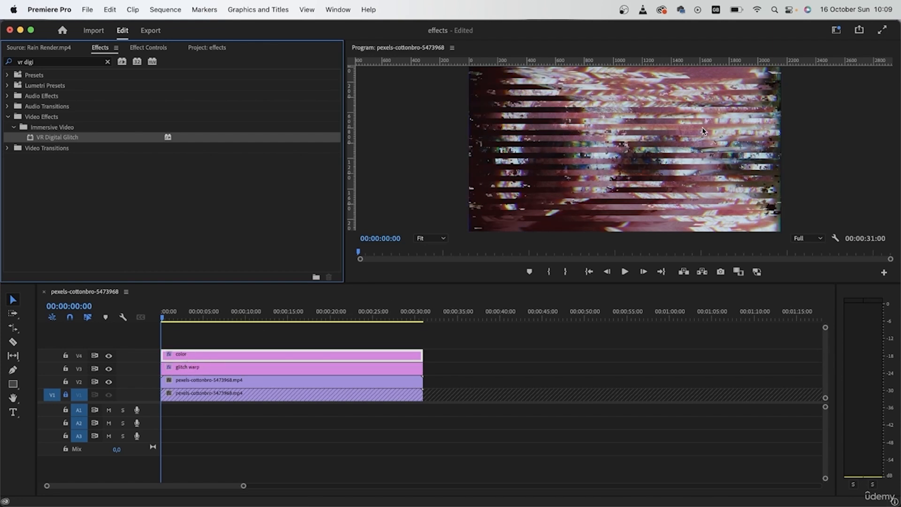
Expand the VR Digital Glitch Distortion settings and set the Distortion Rate to 66.
click(142, 48)
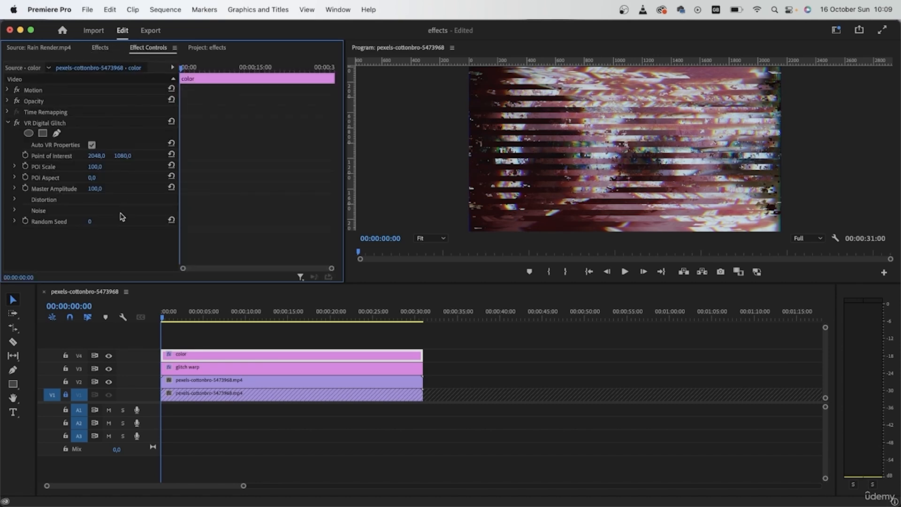
click(44, 200)
scroll(69, 206, down, 3)
drag(97, 180, 125, 191)
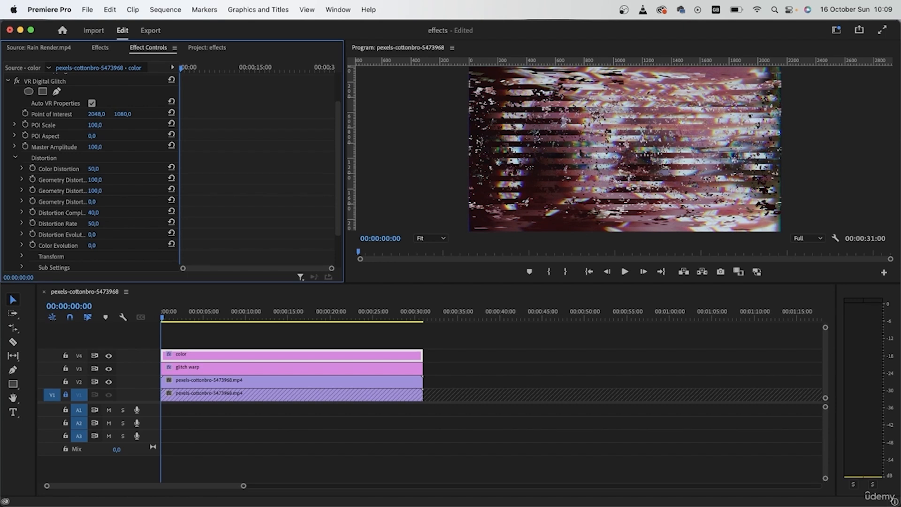
drag(180, 187, 359, 194)
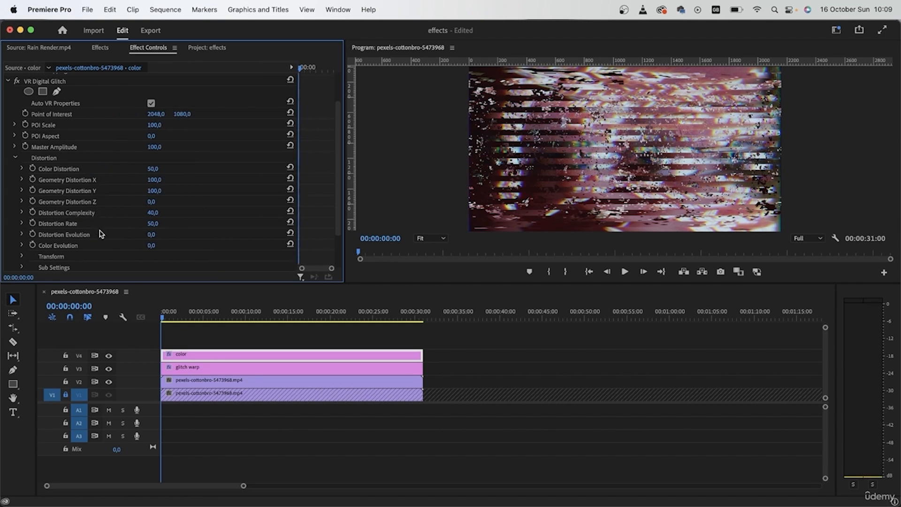
mouse_move(153, 224)
mouse_down()
mouse_move(136, 224)
mouse_move(149, 224)
mouse_up()
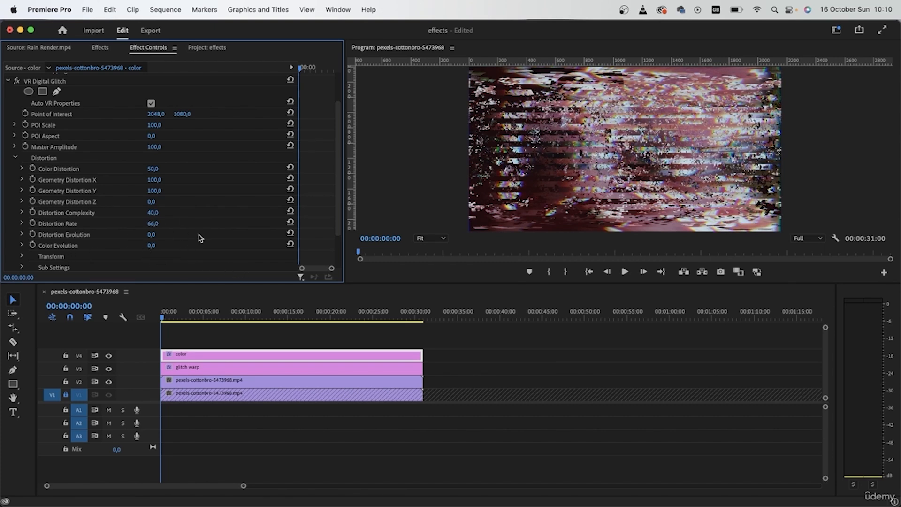
Keyframe Color Evolution at 0° at the start and 1x240° at 00:00:17:19, then preview from the beginning.
drag(300, 192, 223, 205)
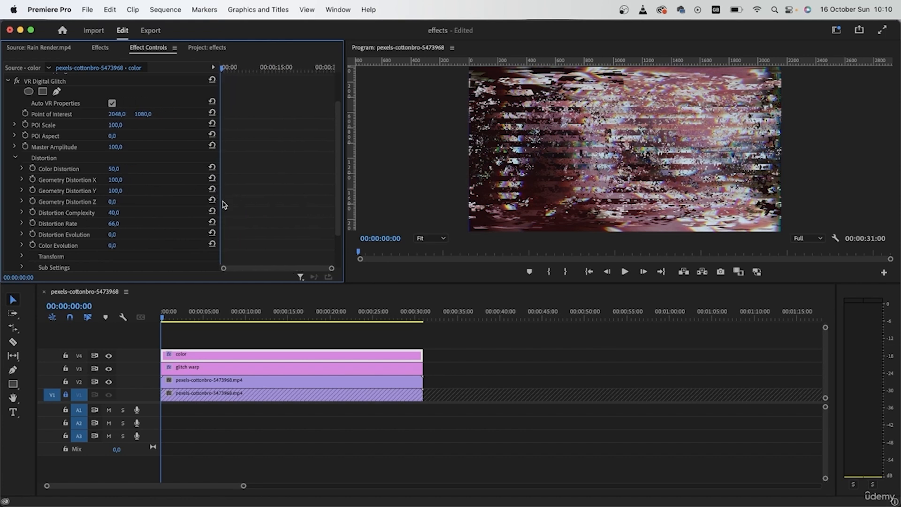
click(32, 245)
drag(225, 69, 286, 69)
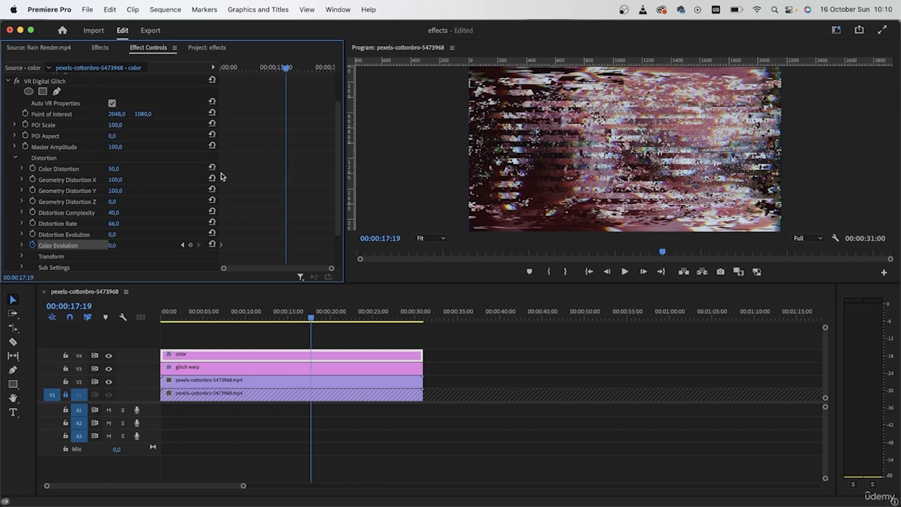
drag(111, 246, 178, 245)
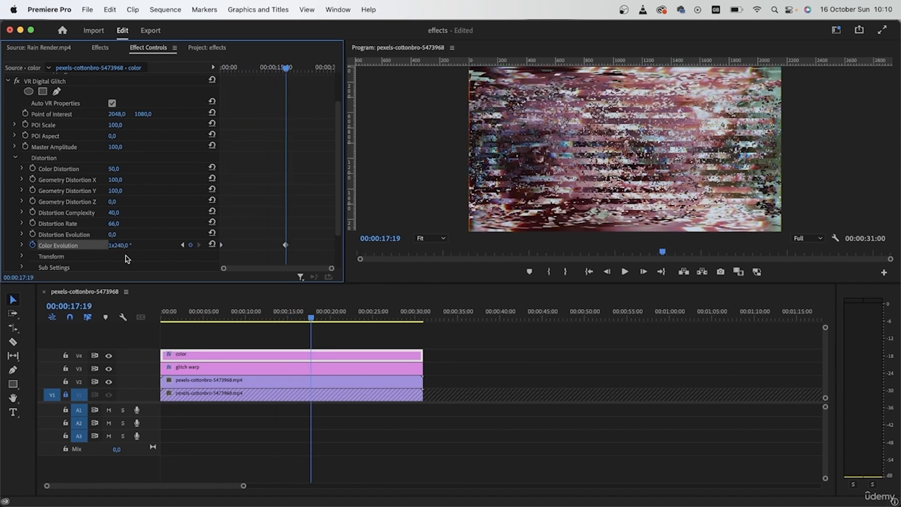
key(Home)
key(space)
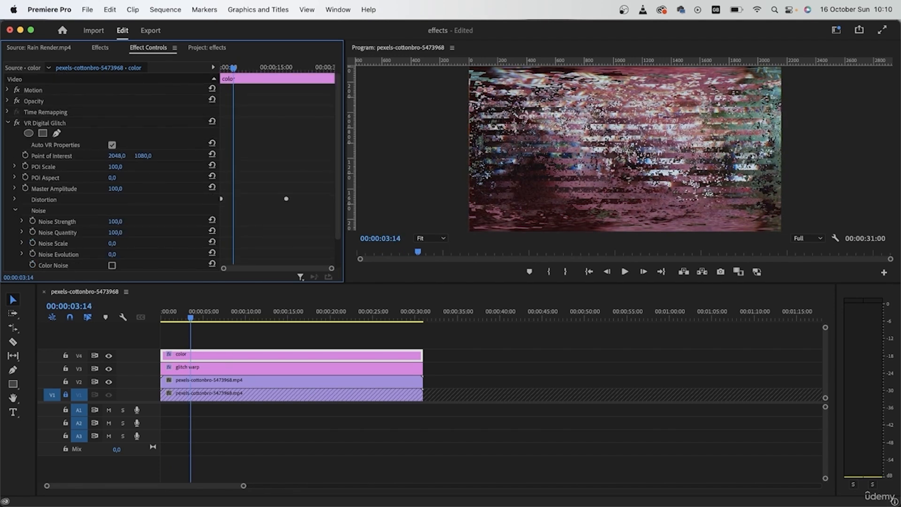
Set the Noise Scale of the VR Digital Glitch to 78.
drag(114, 221, 86, 222)
drag(112, 244, 149, 243)
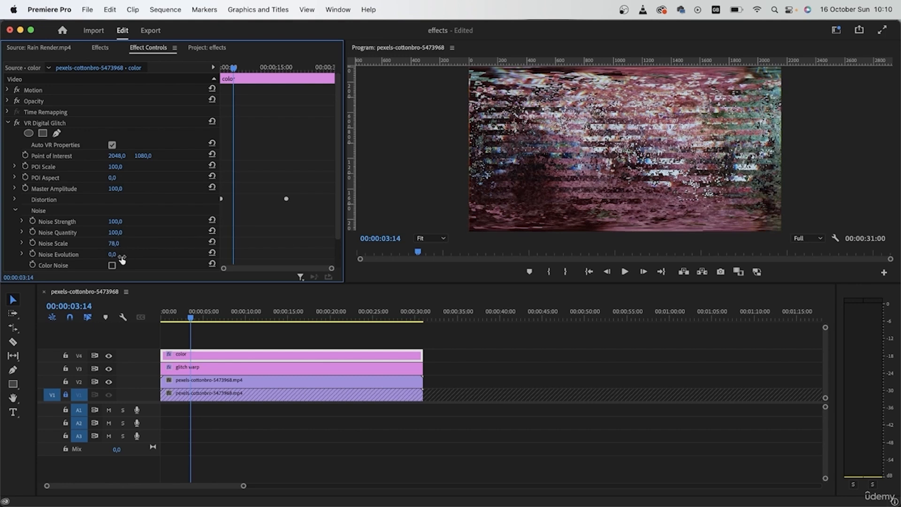
scroll(56, 251, down, 3)
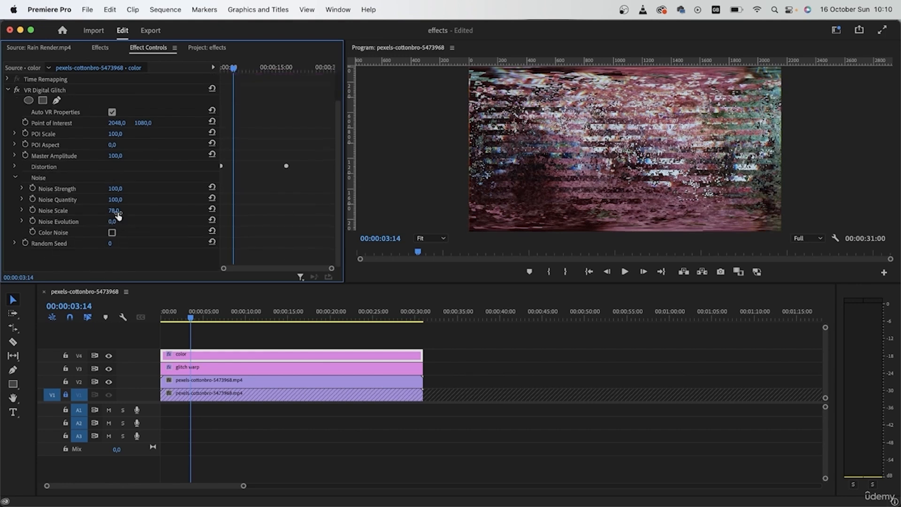
Animate Noise Evolution with keyframes from 0°, then move its second keyframe closer to the first.
click(32, 221)
drag(257, 66, 256, 82)
drag(111, 222, 328, 222)
key(Home)
key(space)
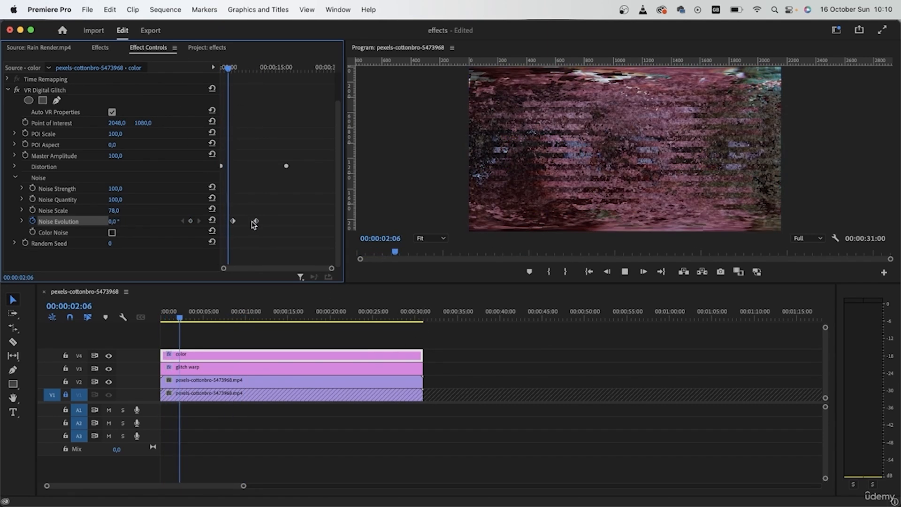
drag(256, 221, 243, 221)
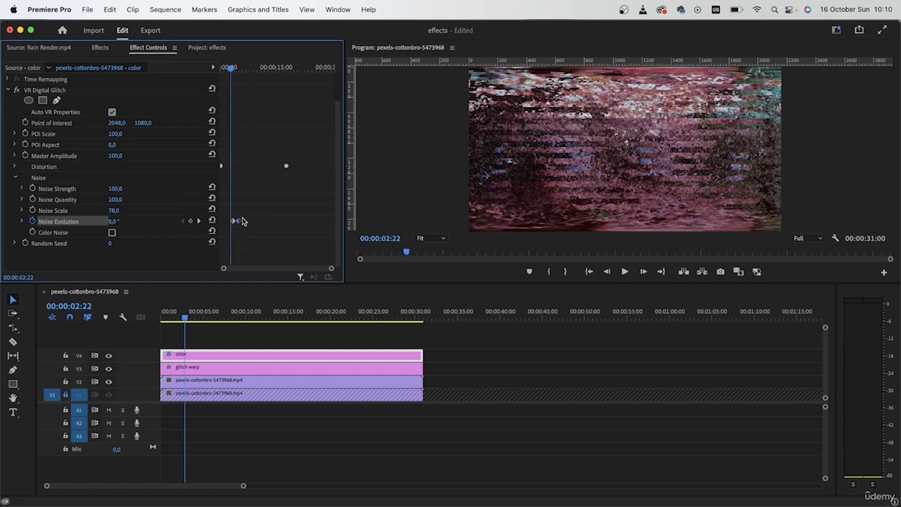
Move the second Color Evolution keyframe close to the start and preview the playback.
click(15, 167)
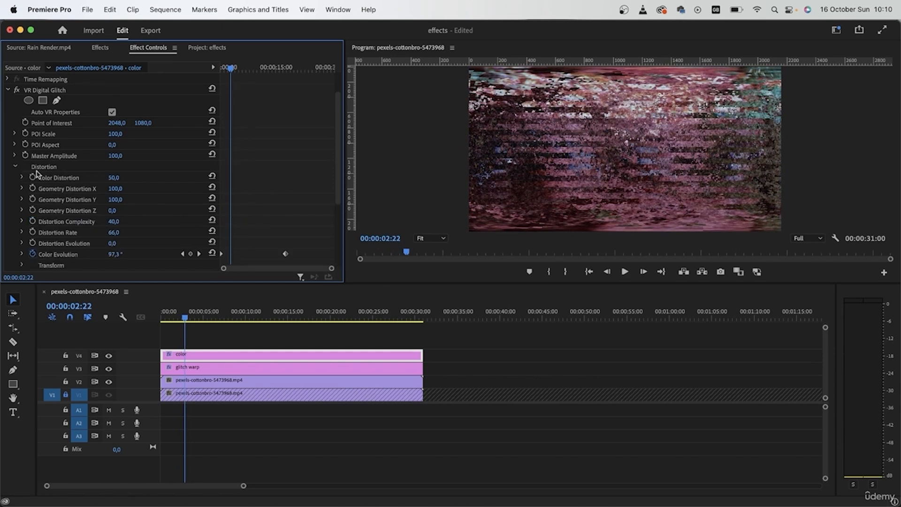
drag(284, 256, 226, 256)
drag(231, 70, 188, 95)
key(space)
scroll(289, 183, down, 5)
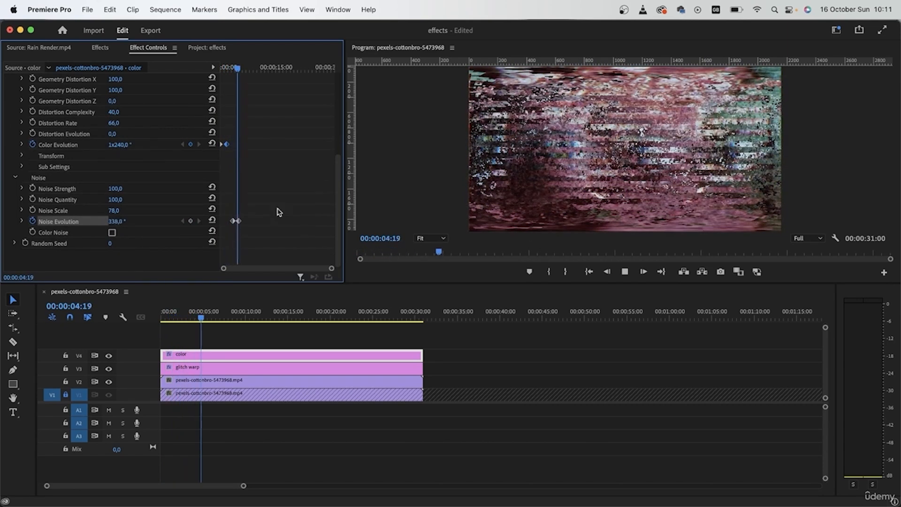
key(space)
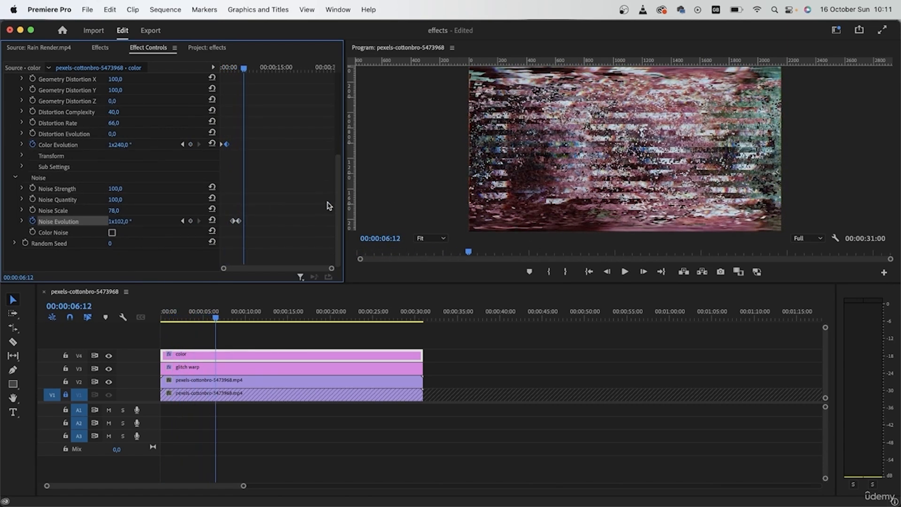
Create another adjustment layer with the default 4096 x 2160 settings.
click(338, 339)
click(100, 47)
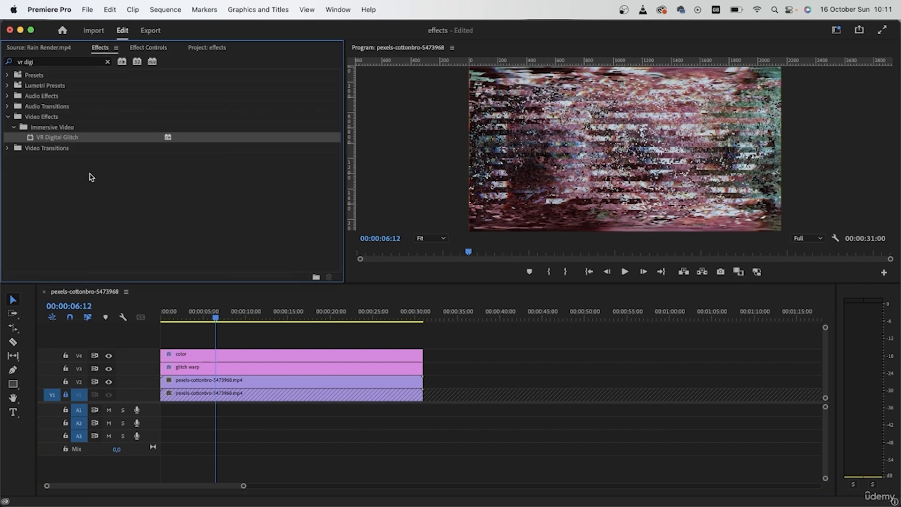
click(209, 48)
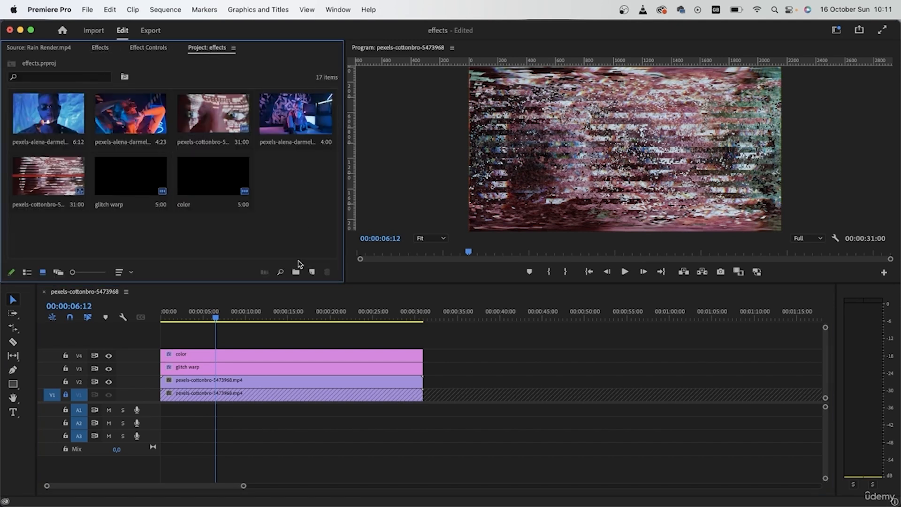
click(310, 273)
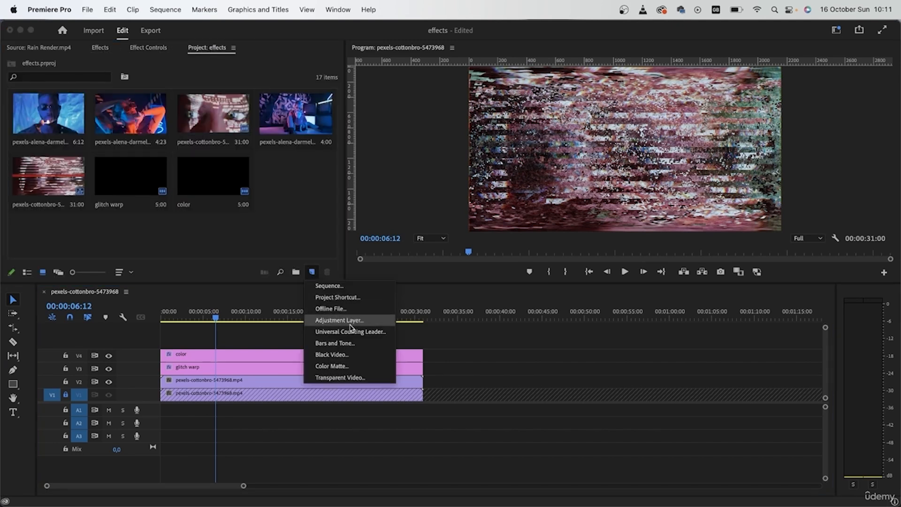
click(337, 320)
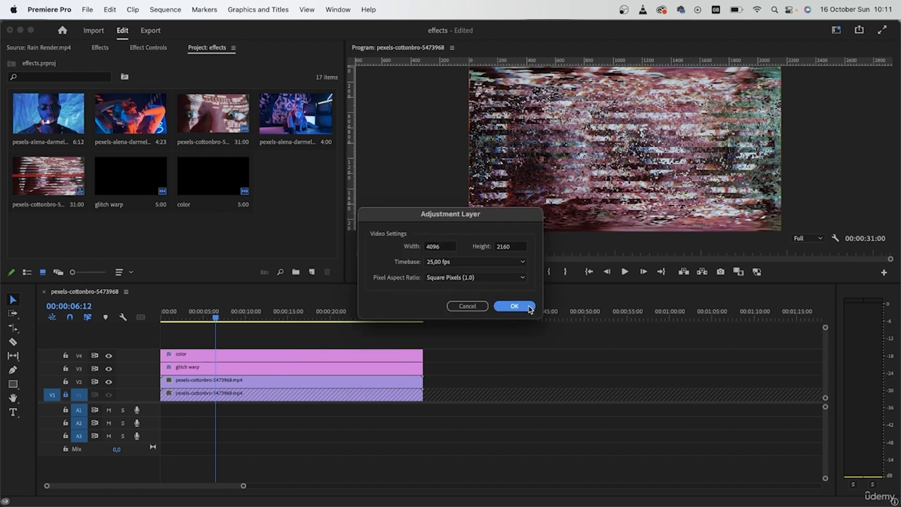
click(514, 306)
Rename the new adjustment layer to chroma and place it on a new top track.
text(ch)
key(Tab)
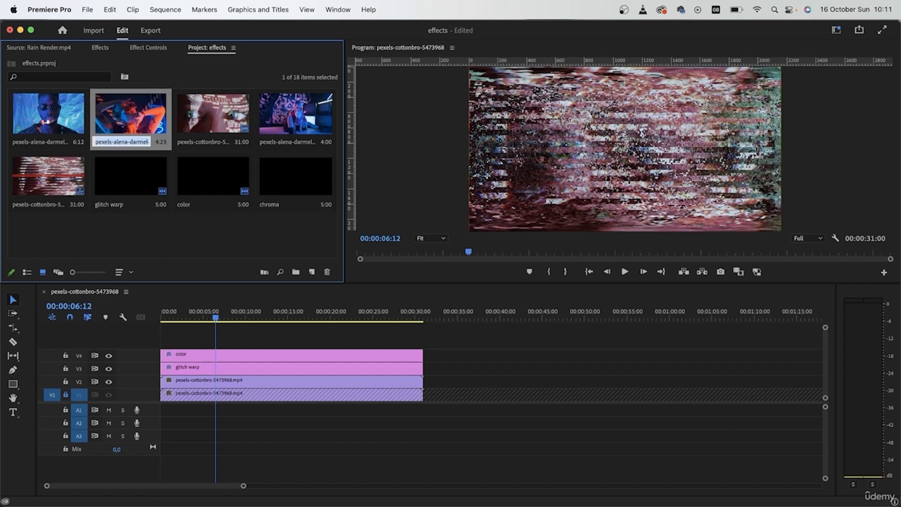
drag(296, 182, 426, 356)
Search the effects for chroma and apply VR Chromatic Aberrations to the chroma adjustment layer.
click(108, 47)
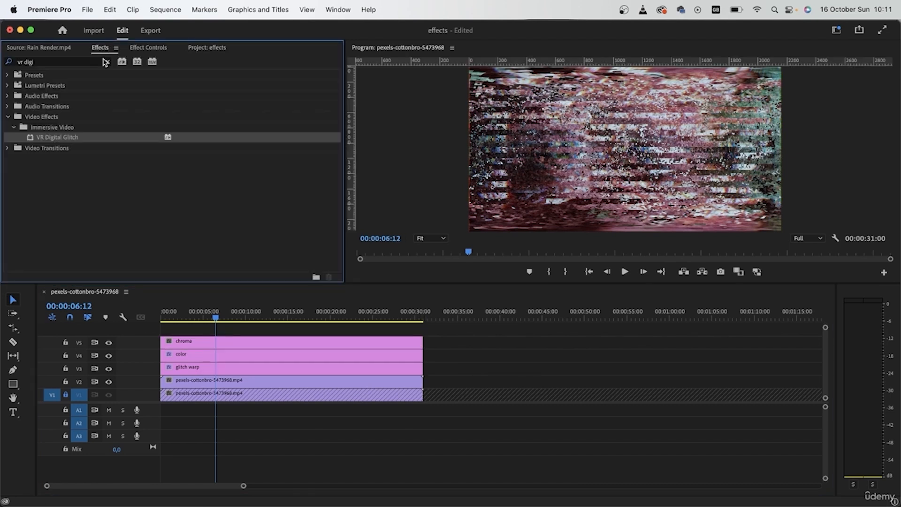
click(105, 62)
text(c)
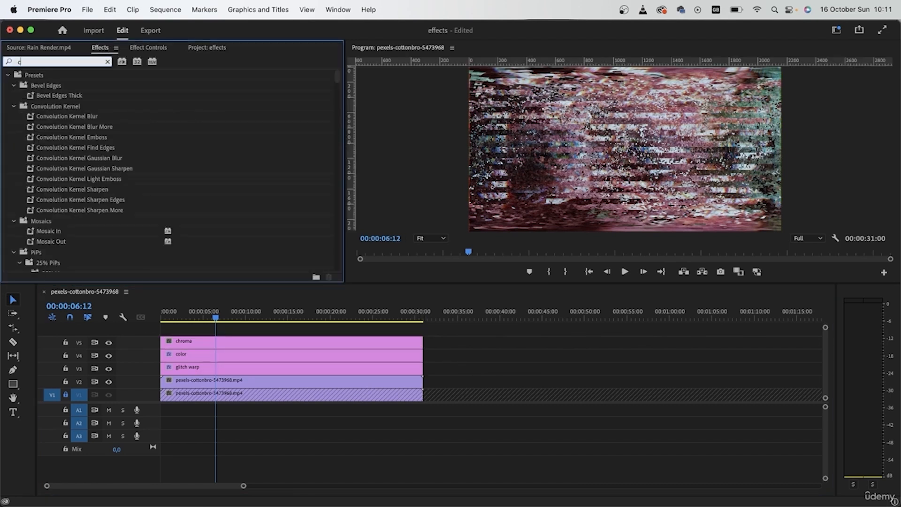
text(hroma)
drag(91, 138, 308, 349)
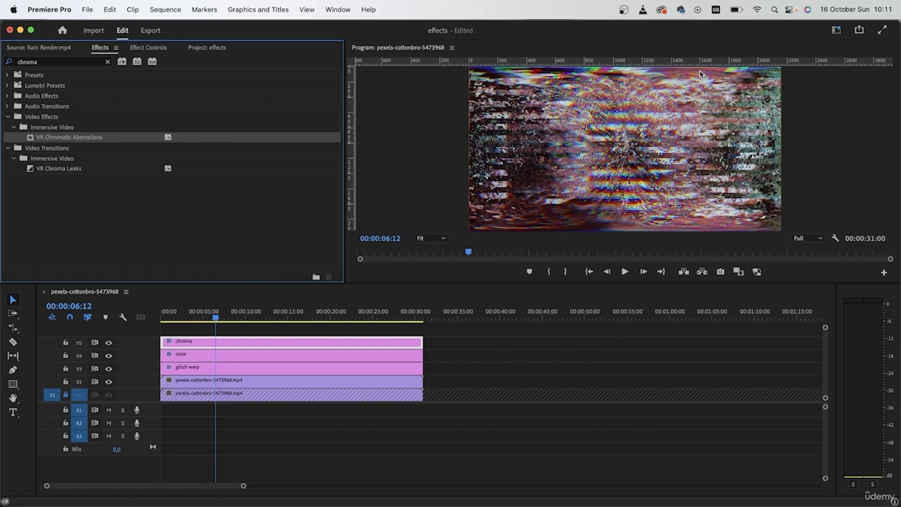
Set VR Chromatic Aberrations to Aberration Red 37, Green -38 and Blue -72.
click(149, 48)
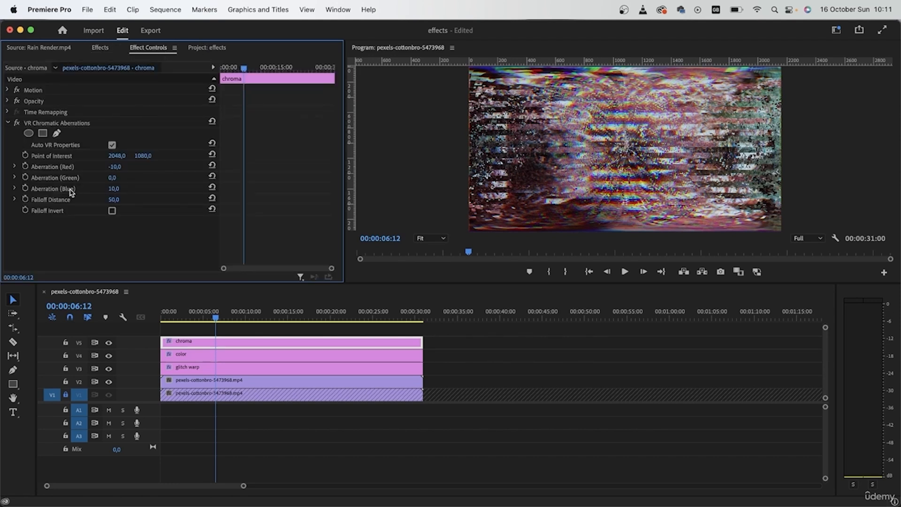
mouse_move(115, 166)
mouse_down()
mouse_move(151, 166)
mouse_move(101, 177)
mouse_up()
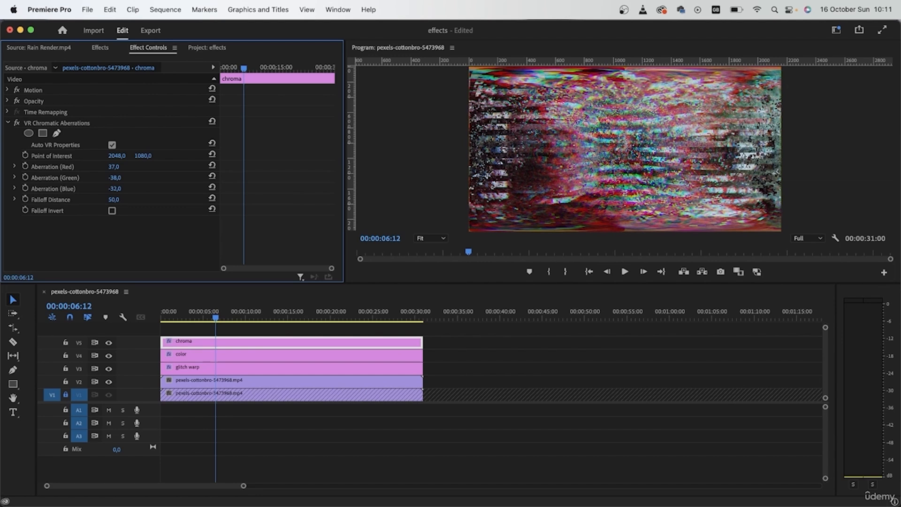
drag(114, 188, 100, 188)
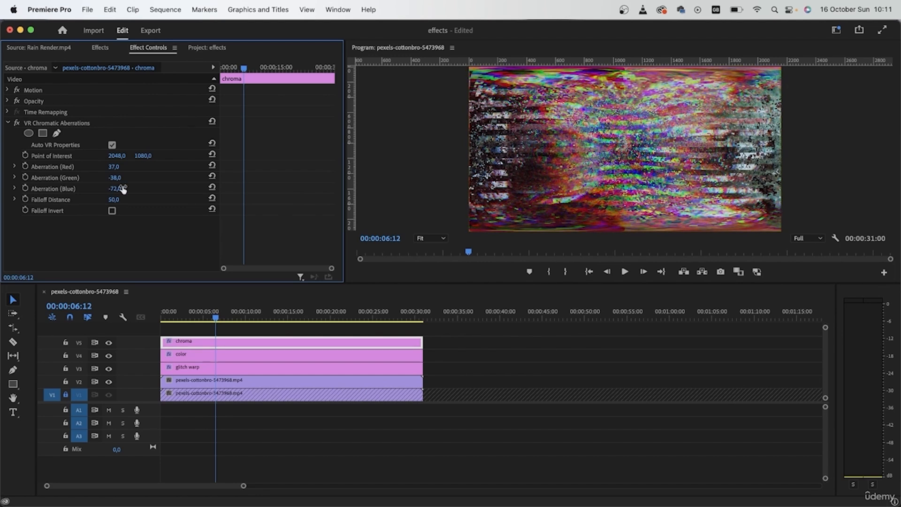
Enable Falloff Invert and set the Falloff Distance to 92.
click(112, 209)
click(112, 211)
click(112, 211)
click(112, 211)
click(112, 211)
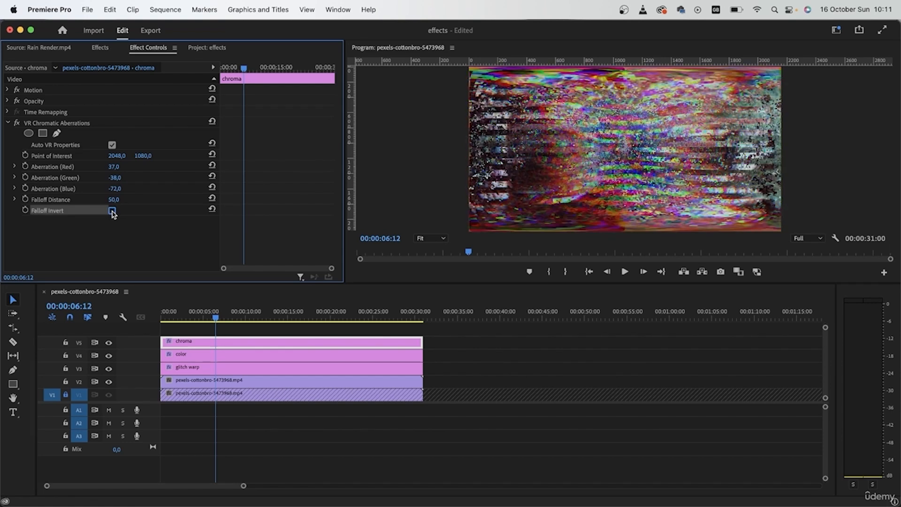
click(112, 211)
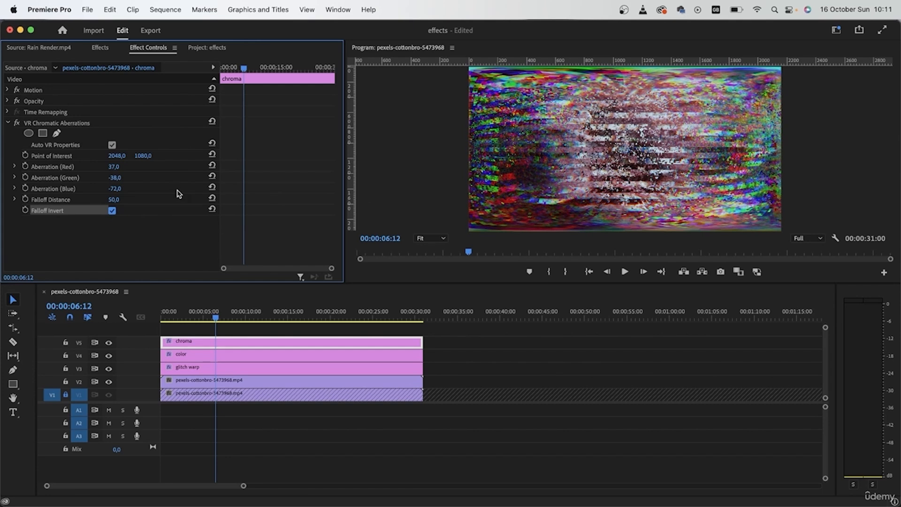
drag(112, 200, 126, 201)
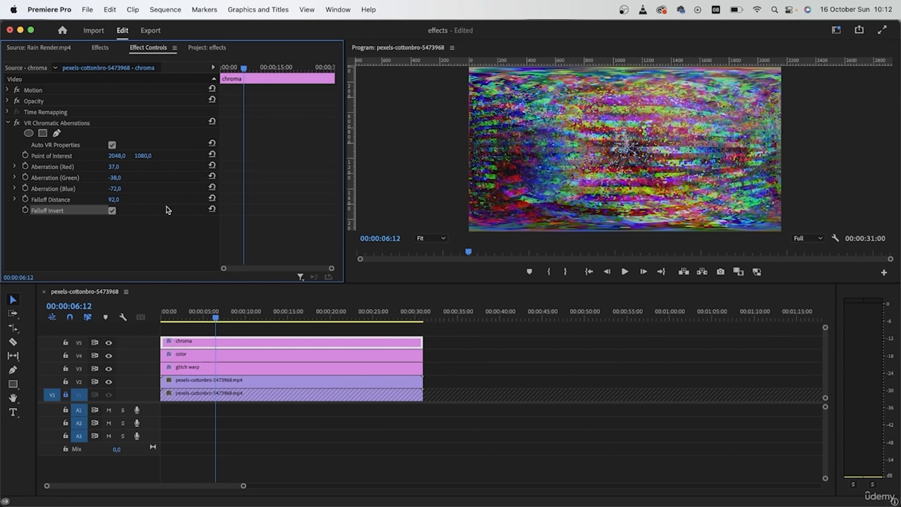
Select the three adjustment layers and group them.
drag(219, 315, 199, 317)
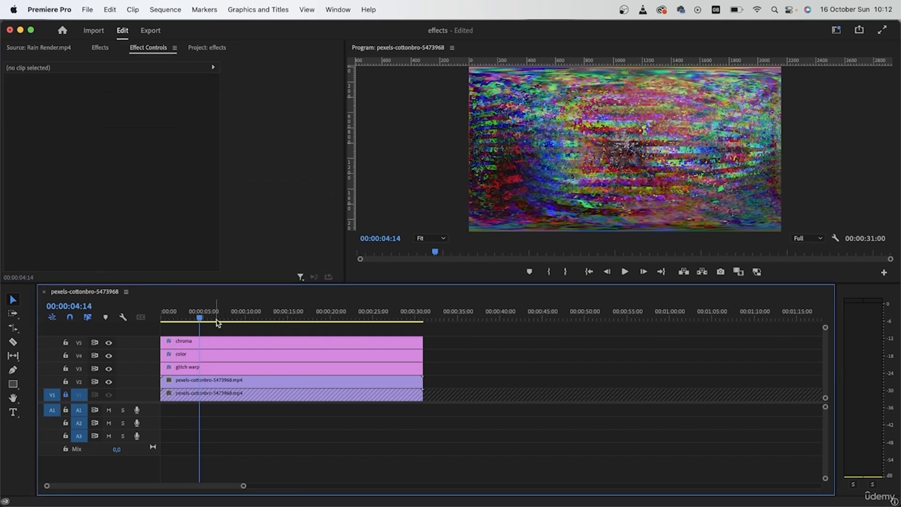
drag(470, 331, 374, 366)
right_click(336, 360)
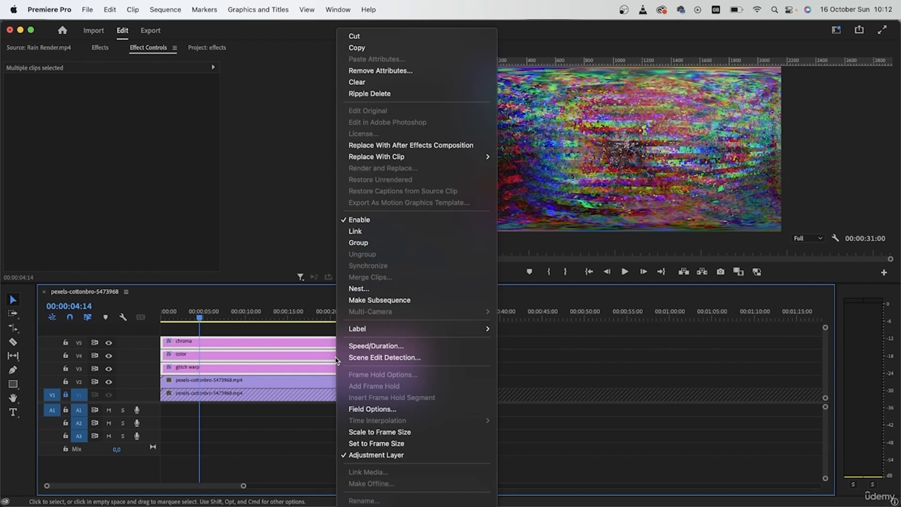
click(392, 243)
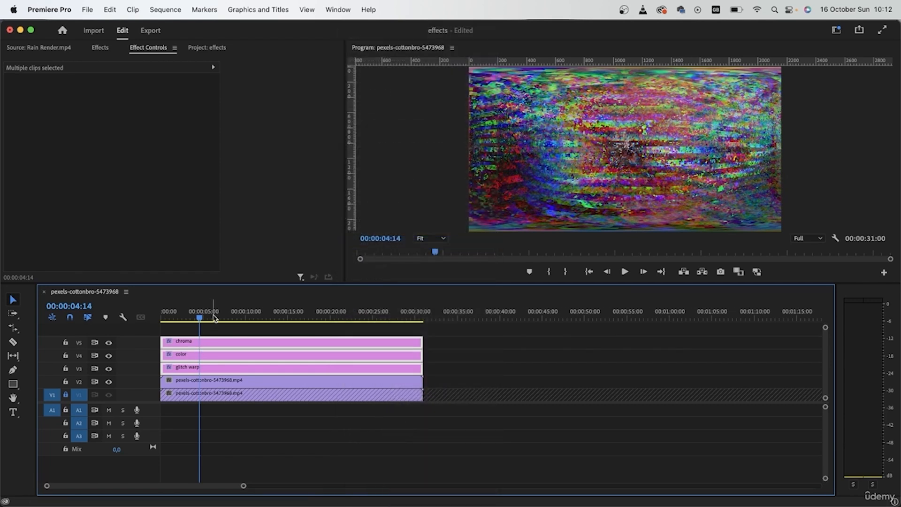
Split the grouped adjustment layers at 00:00:05:00.
click(556, 384)
click(384, 353)
drag(401, 313, 134, 316)
click(225, 315)
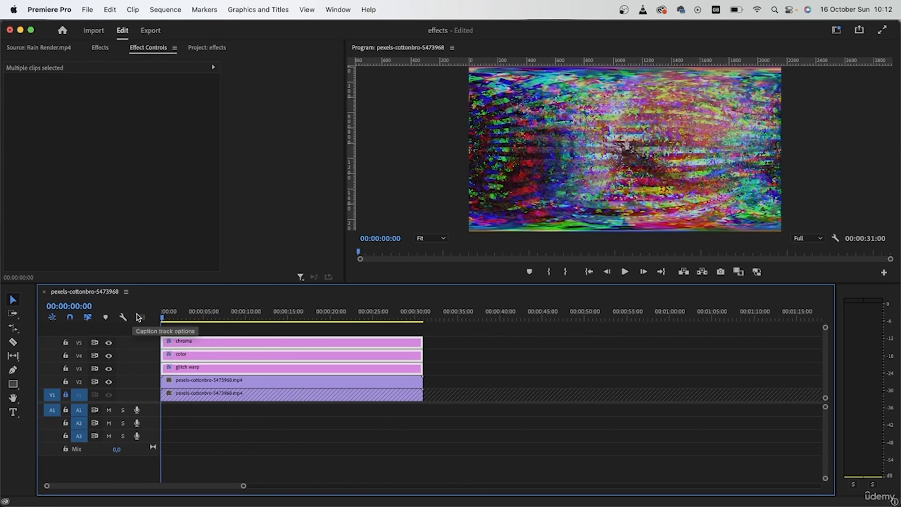
key(c)
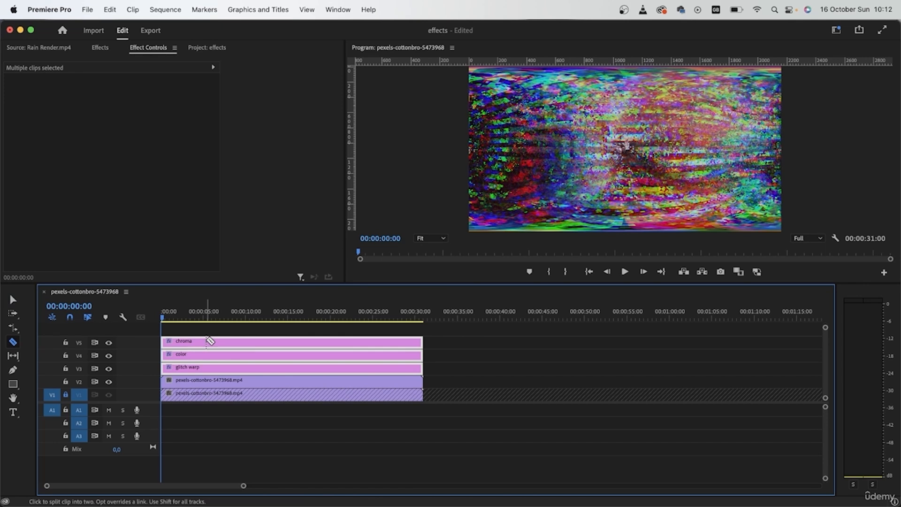
key(v)
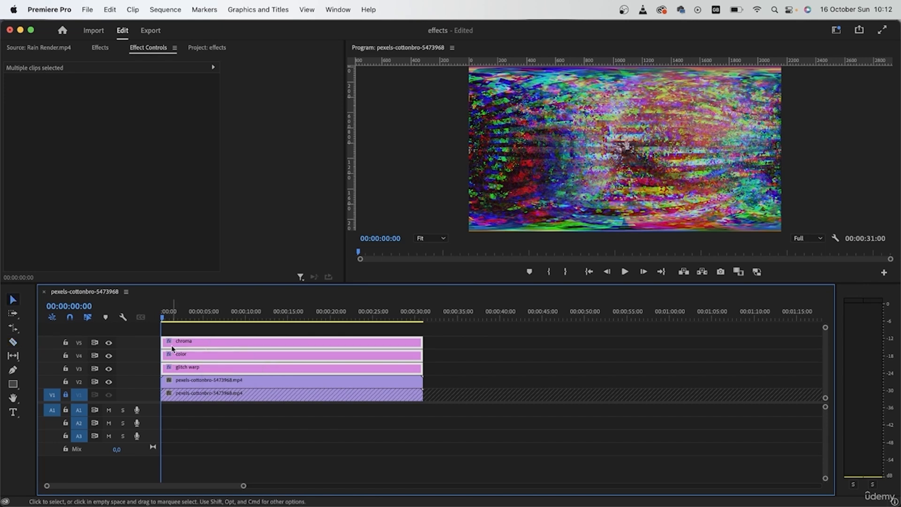
click(197, 319)
drag(198, 319, 210, 318)
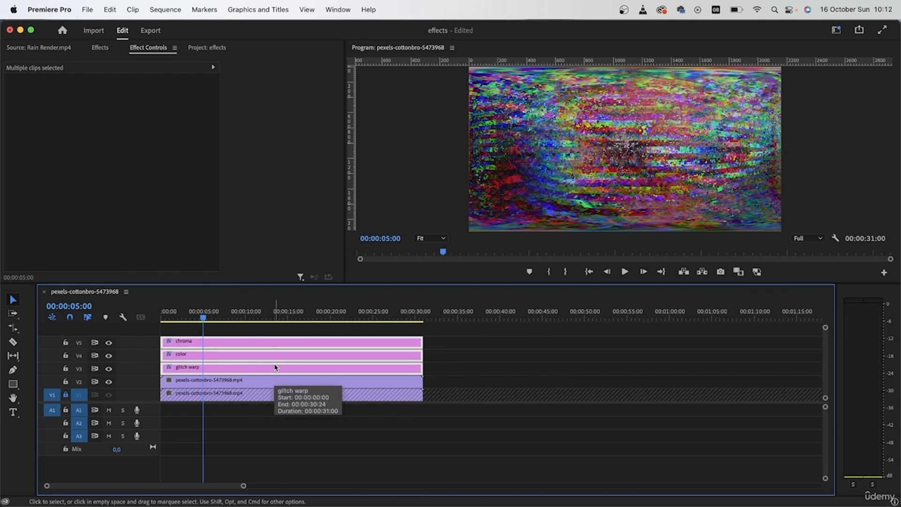
key(super+k)
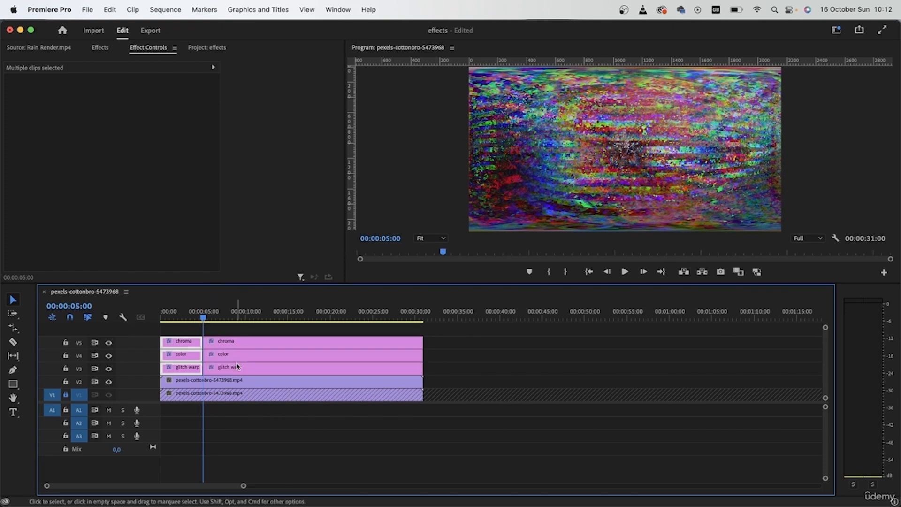
Trim a few frames off the start of the segment after the cut, up to the playhead.
key(=)
key(=)
scroll(223, 380, up, 3)
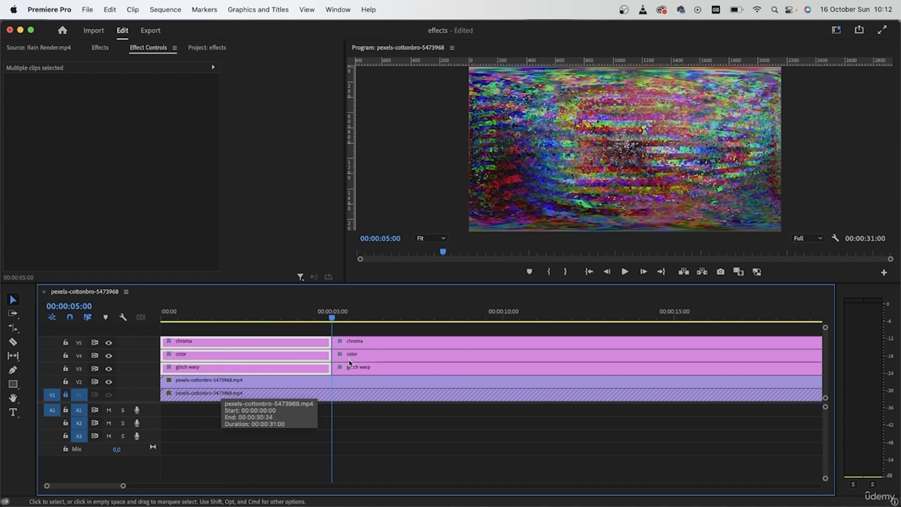
click(360, 342)
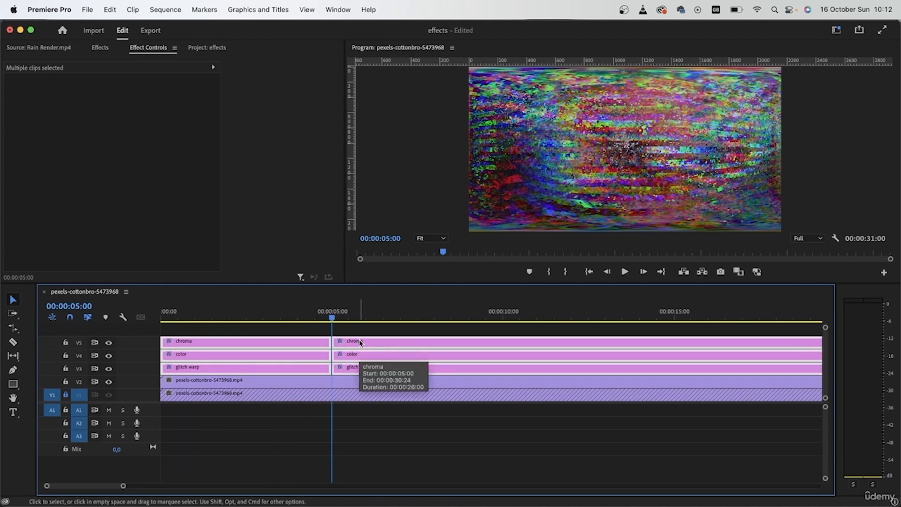
key(Right)
key(Right)
key(Right)
key(Right)
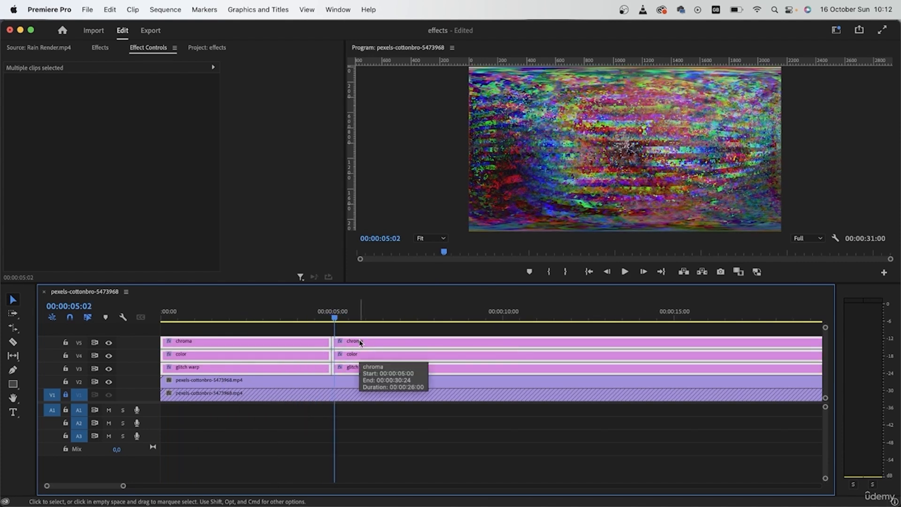
key(alt+q)
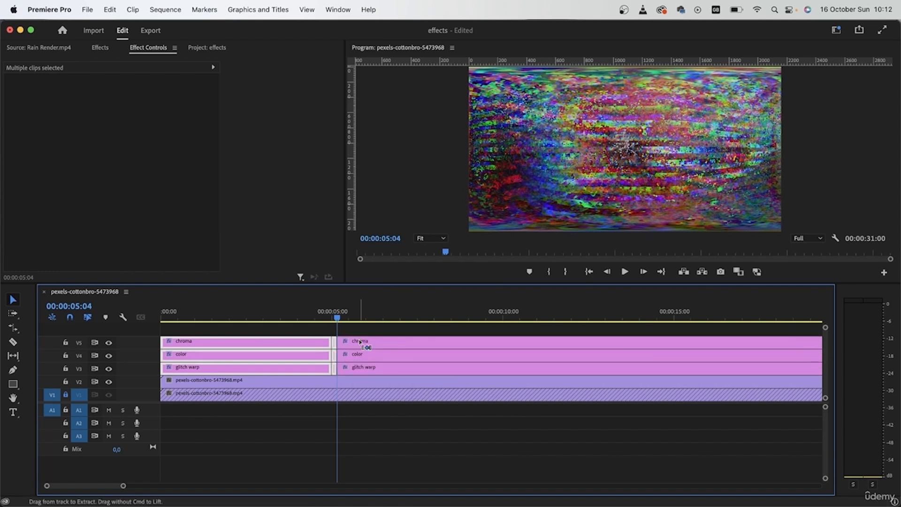
Split the adjustment layers again around 00:00:08:15 and trim a few frames off the following segment's start.
drag(342, 319, 454, 325)
key(super+k)
key(Right)
key(Right)
key(Right)
key(Right)
key(Right)
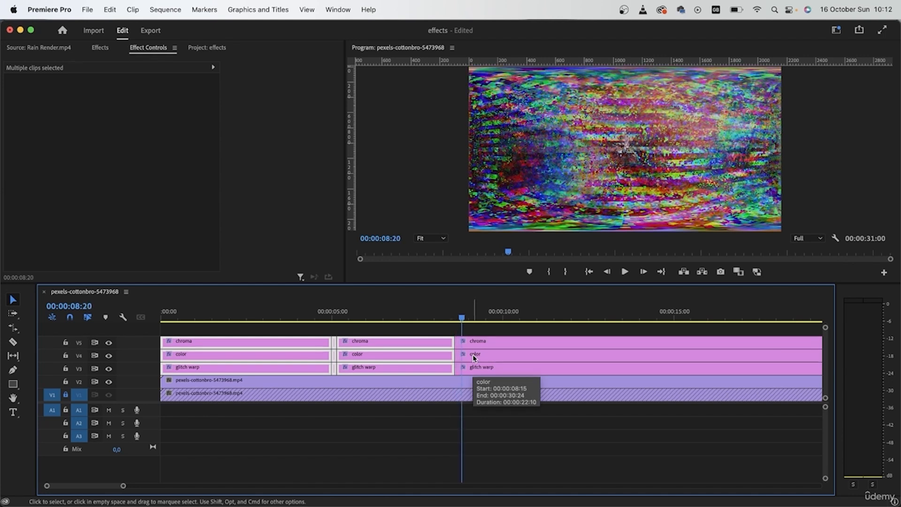
key(alt+q)
Split the adjustment layers near 00:00:14:00 and trim a few frames off the end of the preceding segment.
scroll(522, 359, right, 3)
drag(399, 320, 563, 329)
click(511, 385)
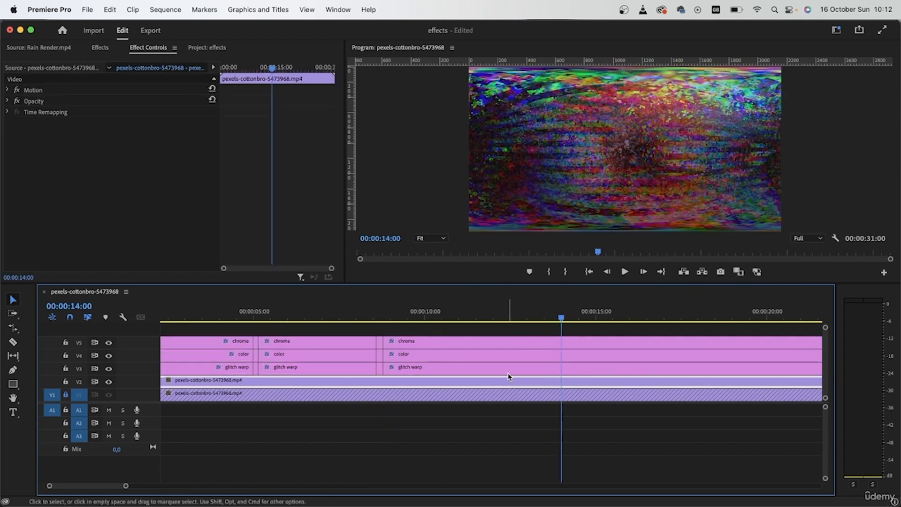
click(507, 357)
key(super+k)
key(Left)
key(Left)
key(Left)
key(alt+w)
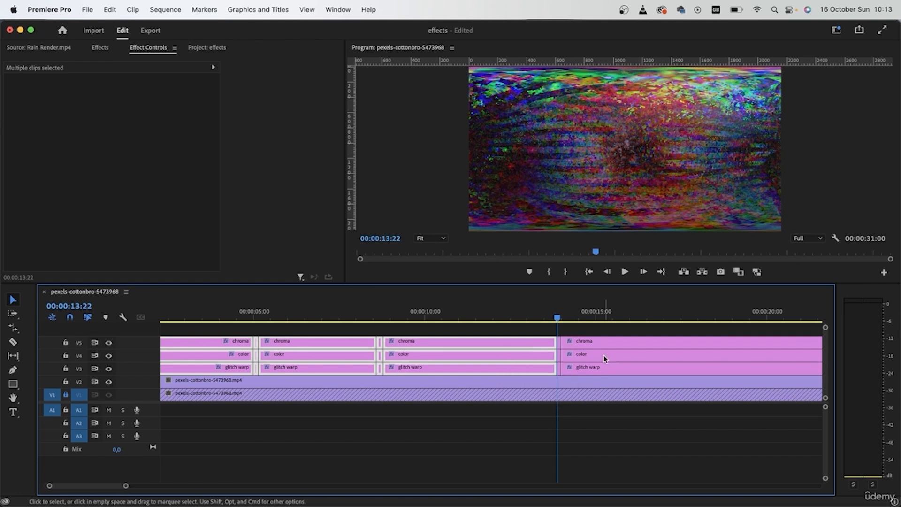
Select the adjustment-layer segments and ungroup them.
key(minus)
key(minus)
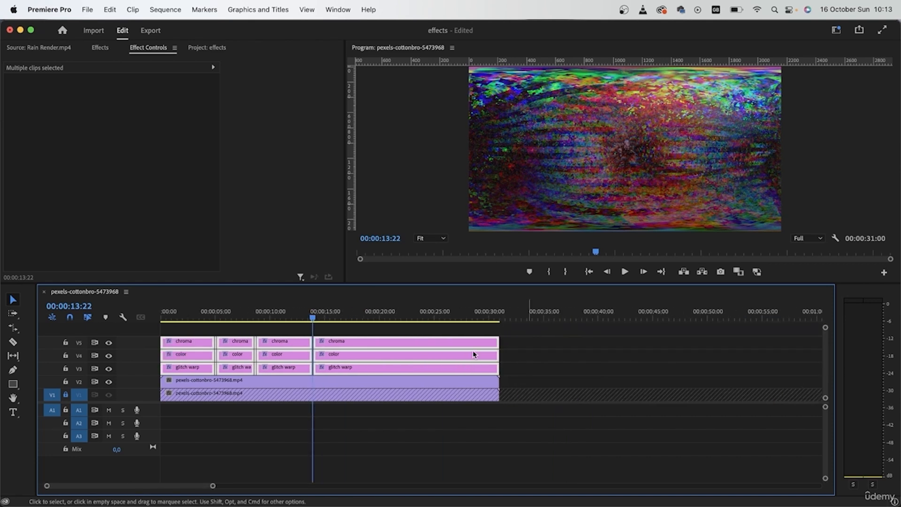
click(585, 392)
click(371, 342)
right_click(403, 351)
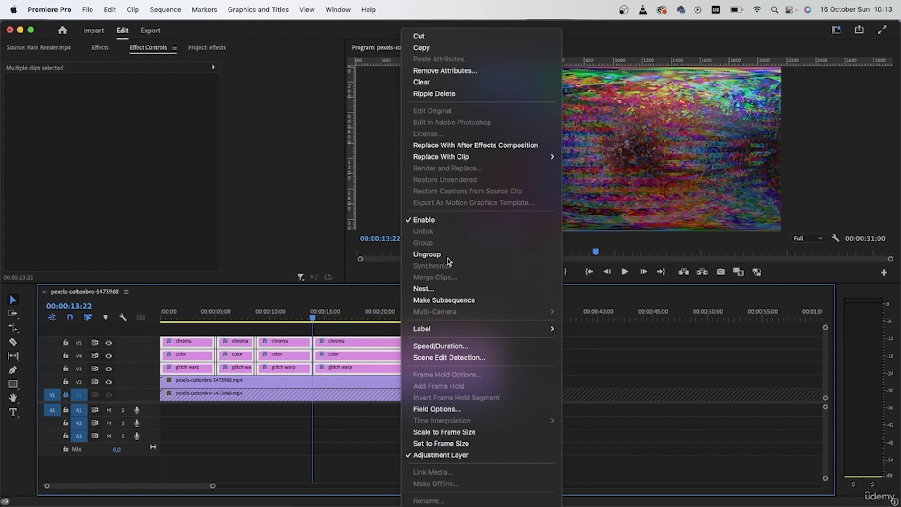
click(446, 255)
Delete the long adjustment-layer segments, keeping only the short slivers at each cut point.
click(270, 329)
click(292, 365)
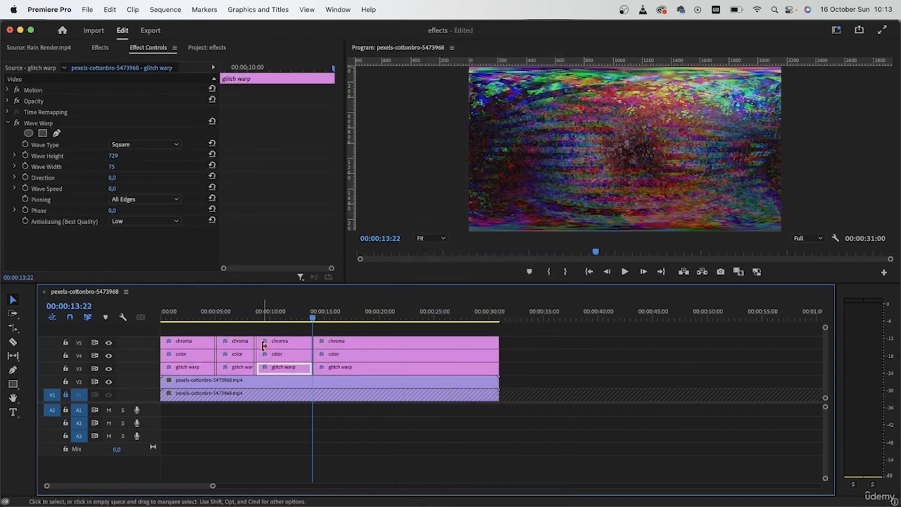
key(=)
key(=)
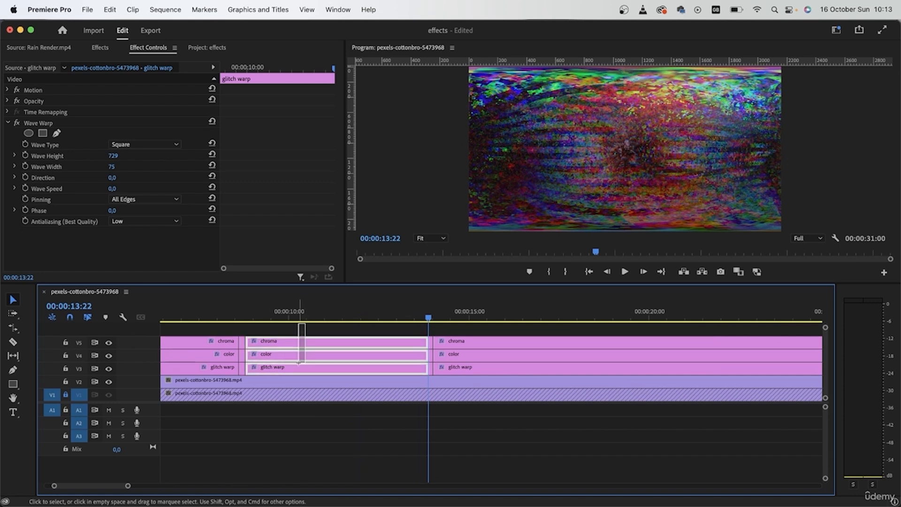
drag(301, 332, 297, 372)
key(Delete)
drag(471, 331, 462, 373)
key(Delete)
scroll(462, 373, left, 5)
drag(394, 331, 381, 371)
key(Delete)
drag(322, 332, 288, 373)
key(Delete)
Preview the playback from early in the sequence.
click(300, 311)
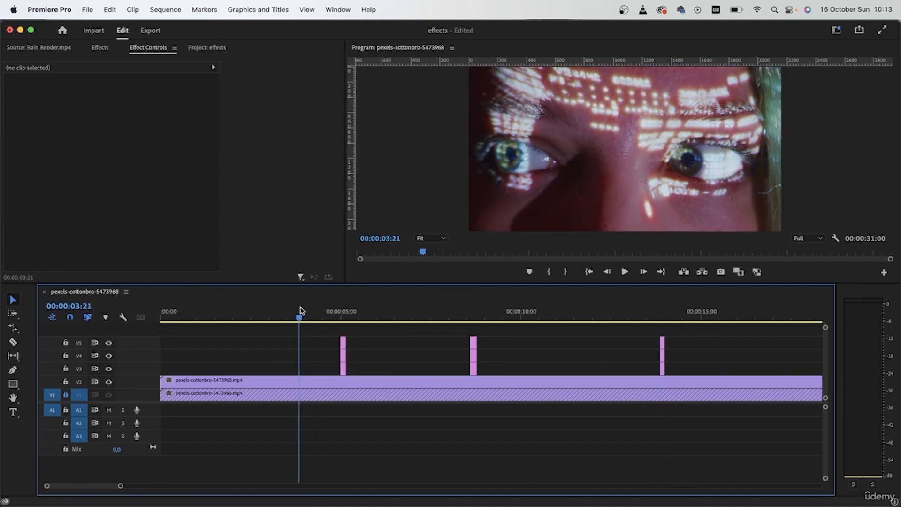
key(space)
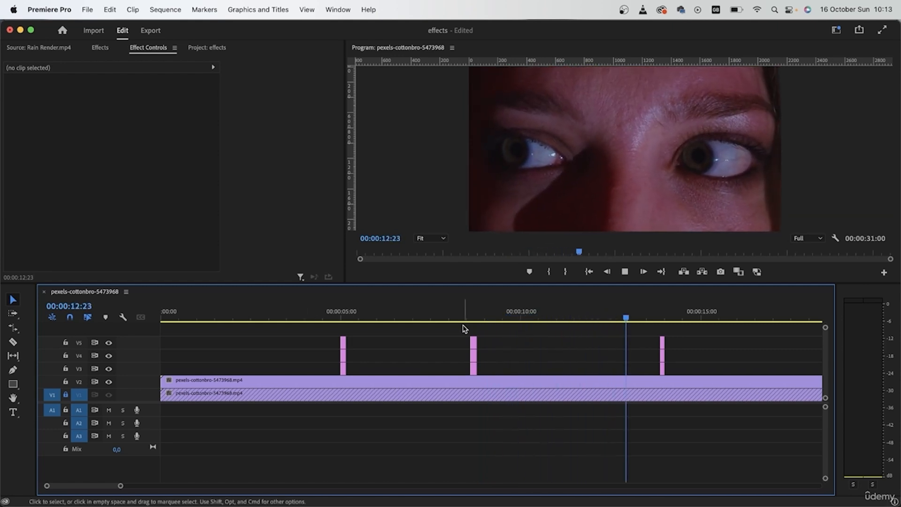
key(space)
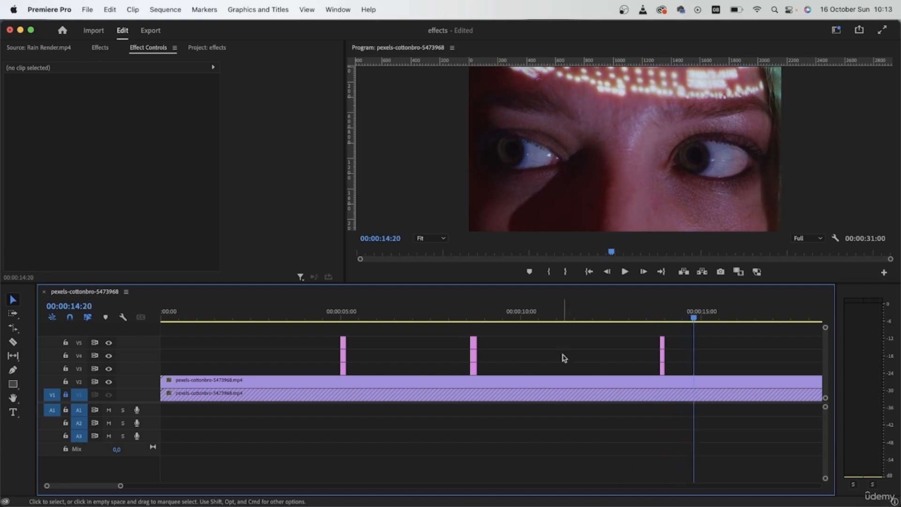
Duplicate the stacked adjustment-layer slivers near 00:00:05:00 into a cluster of extra short glitch bursts.
scroll(412, 375, down, 5)
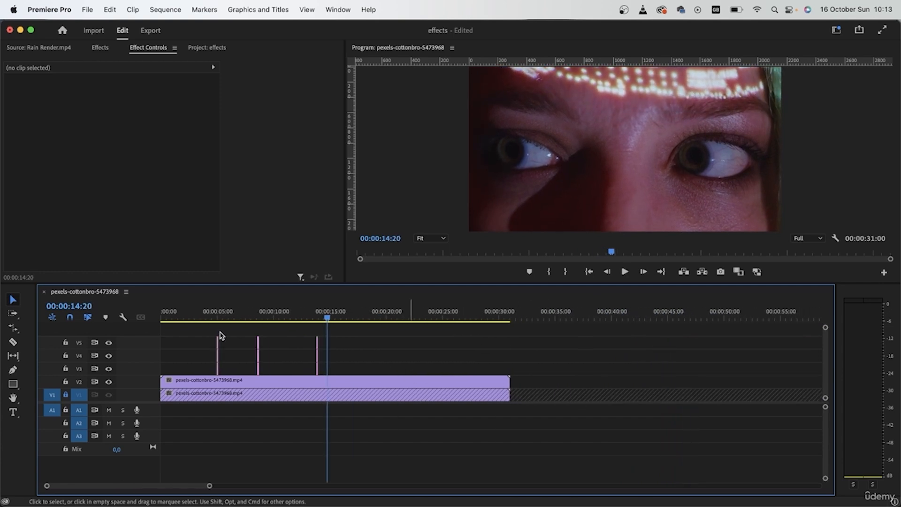
mouse_move(235, 330)
mouse_down()
mouse_move(208, 366)
mouse_move(218, 367)
mouse_up()
scroll(187, 370, up, 5)
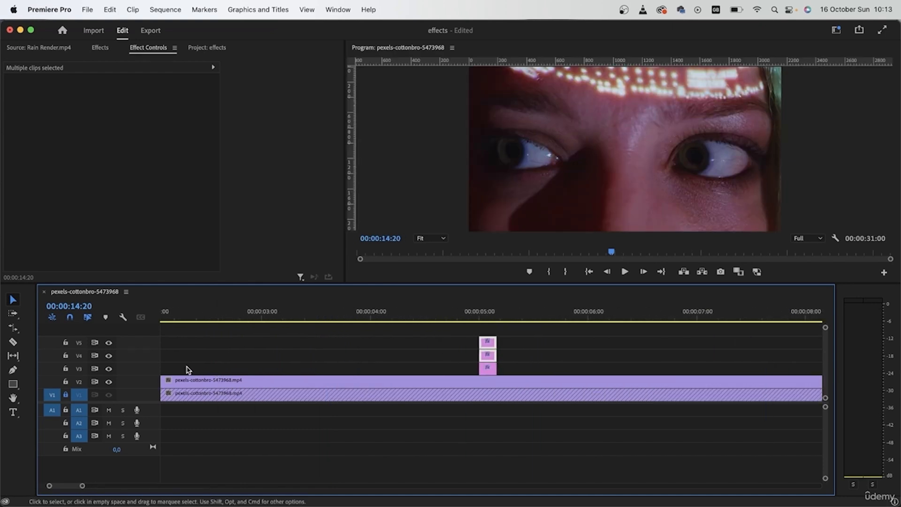
drag(527, 330, 542, 372)
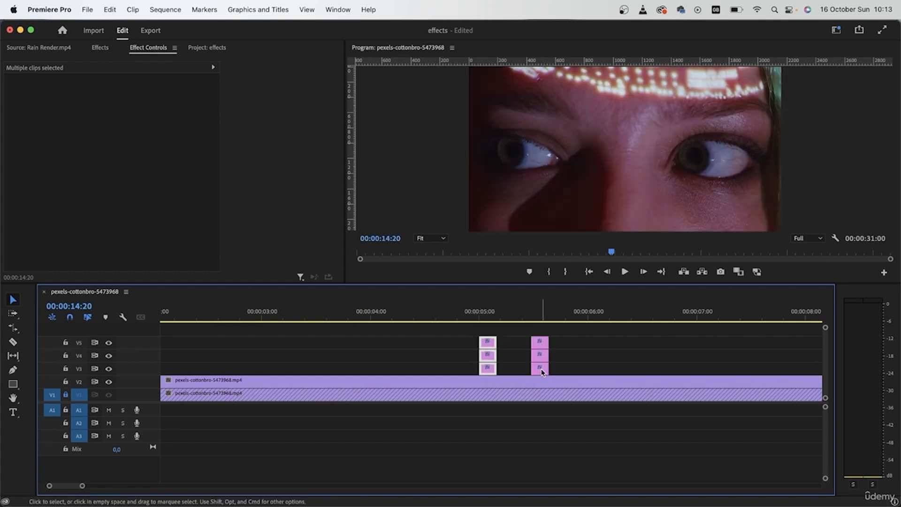
drag(561, 333, 467, 368)
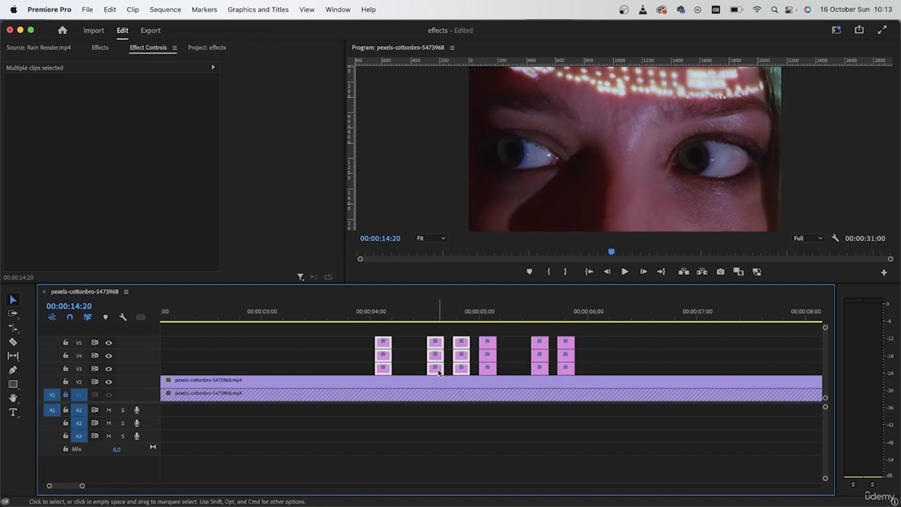
drag(439, 370, 709, 375)
Preview playback through the new glitch bursts.
click(458, 309)
key(space)
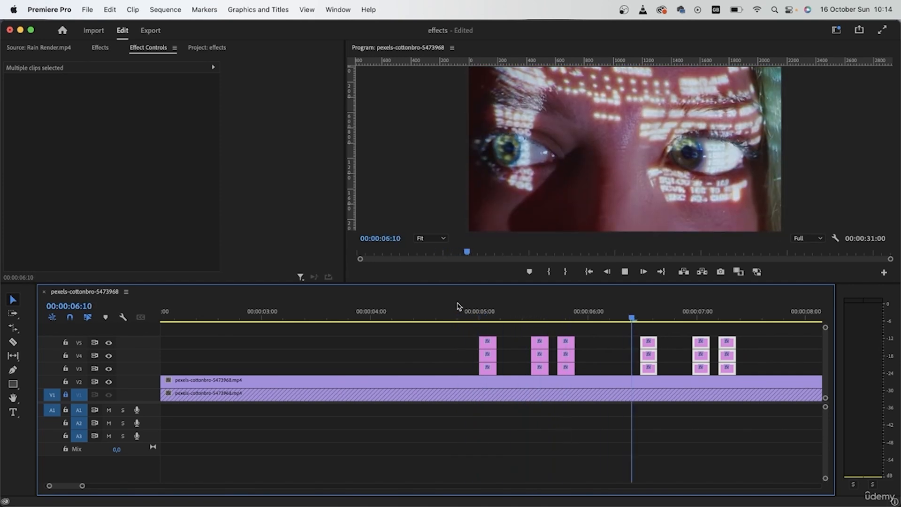
key(space)
Move all the glitch slivers to the start of the sequence so they fall within the first five seconds.
click(575, 339)
drag(484, 329, 475, 371)
drag(564, 330, 641, 371)
key(minus)
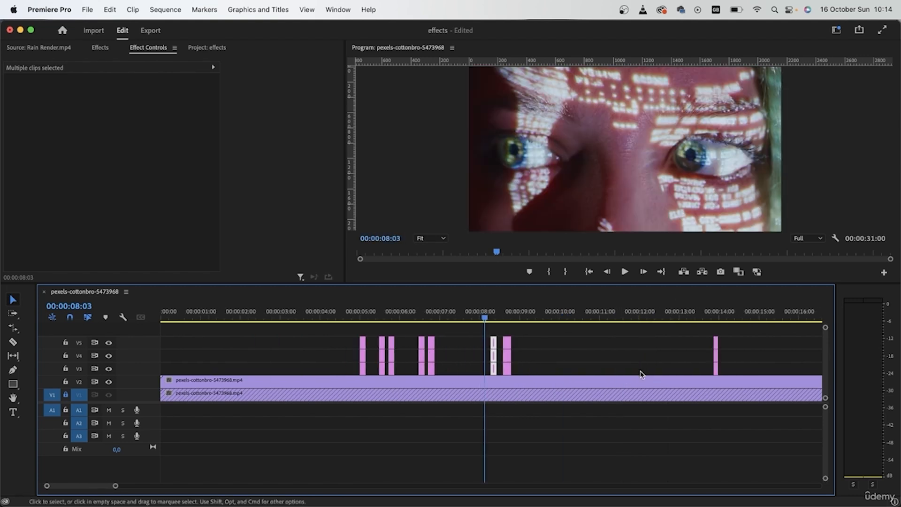
key(minus)
drag(375, 318, 276, 322)
drag(580, 336, 263, 377)
drag(308, 359, 161, 360)
drag(419, 336, 391, 373)
drag(397, 371, 277, 373)
key(Home)
click(305, 425)
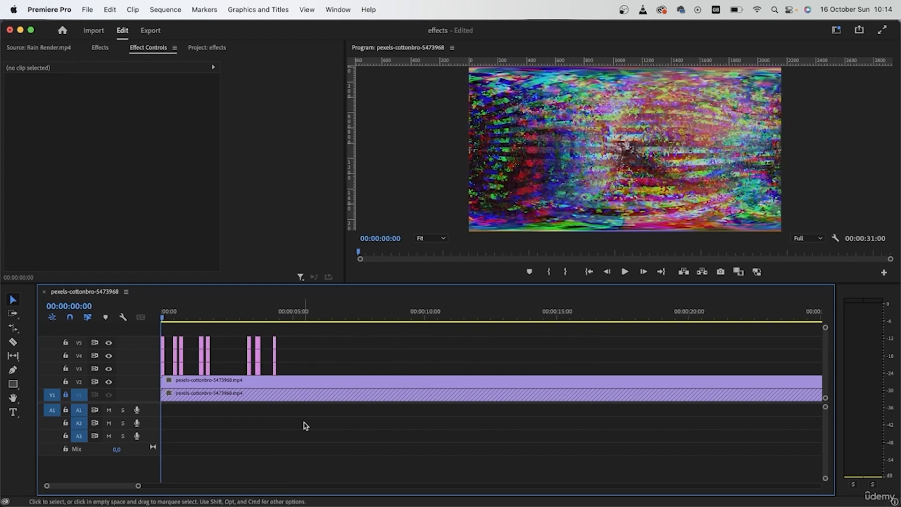
Play the sequence from the start to preview the glitch timing.
key(space)
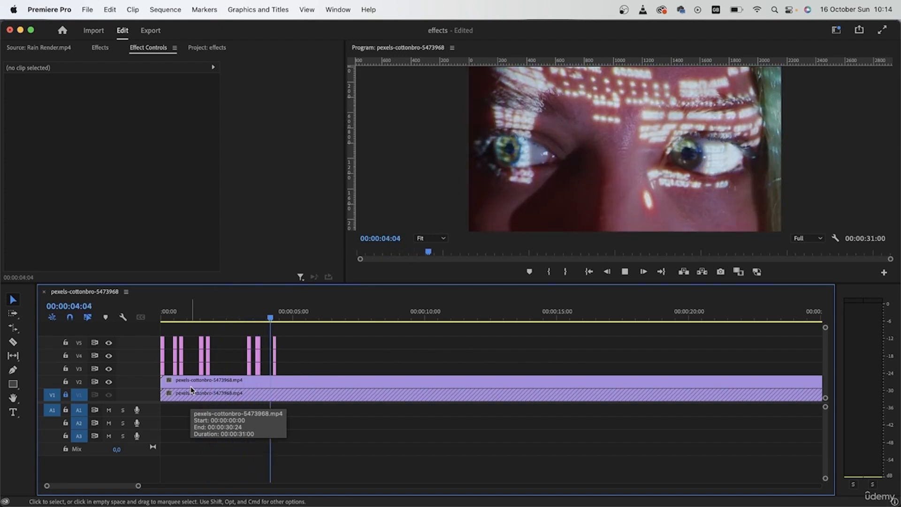
key(space)
Add the tv-glitch audio clip to audio track A1 starting at the beginning of the sequence.
key(shift+1)
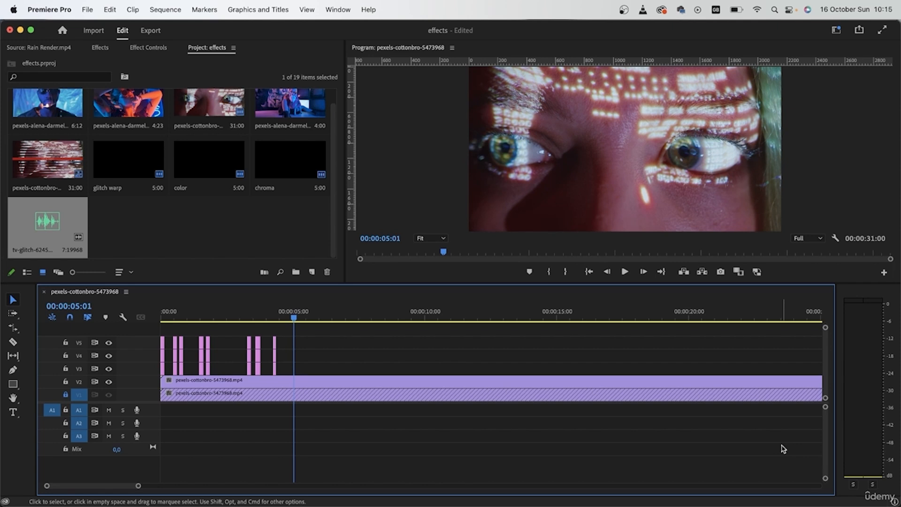
drag(41, 228, 148, 409)
key(=)
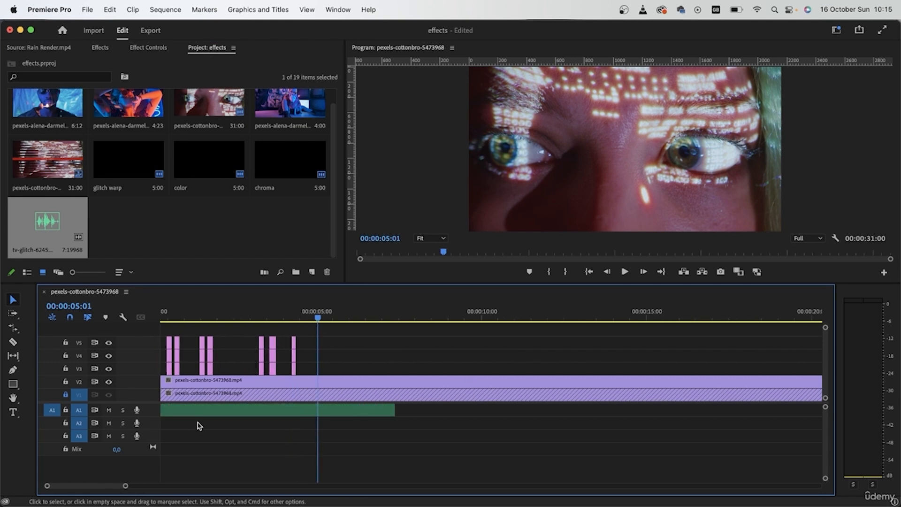
key(=)
click(171, 320)
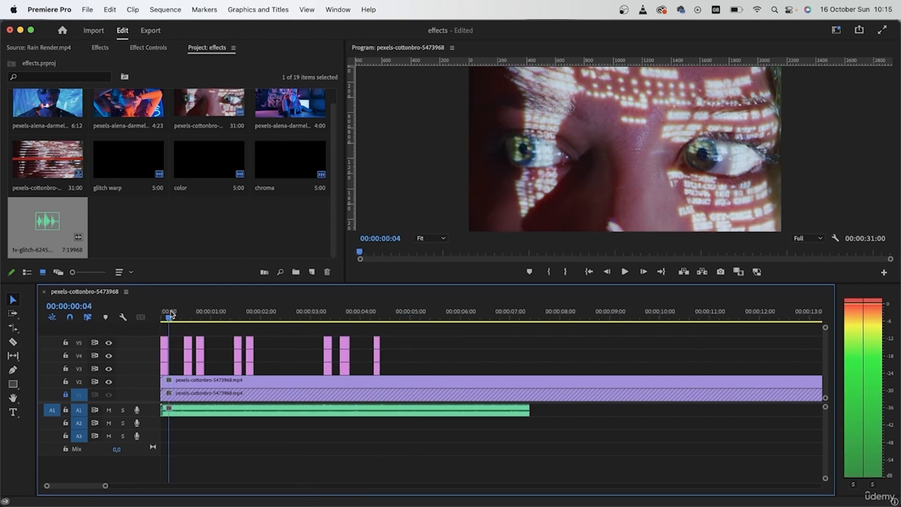
key(=)
key(=)
key(=)
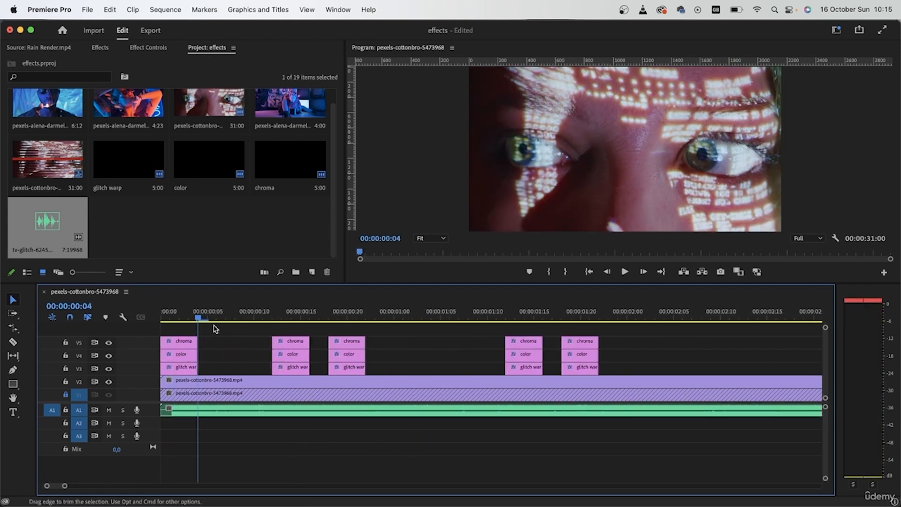
click(197, 412)
drag(221, 325, 169, 316)
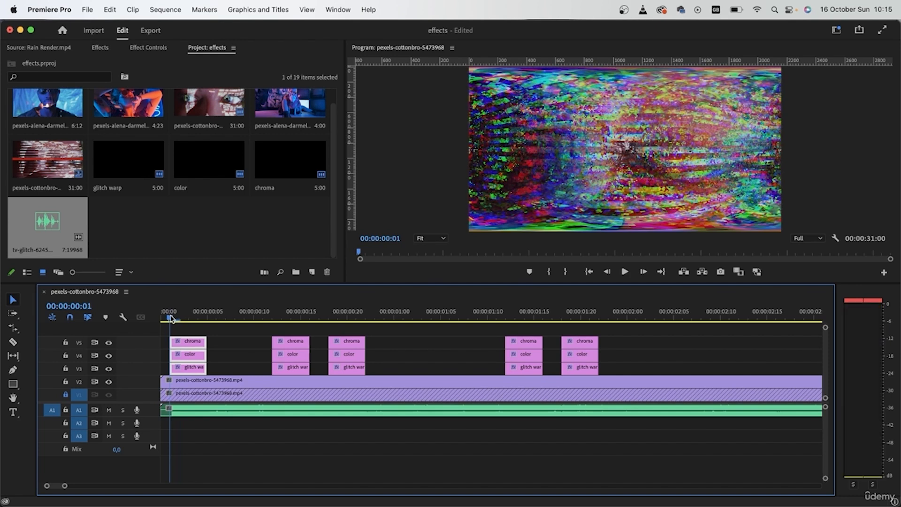
key(=)
click(195, 413)
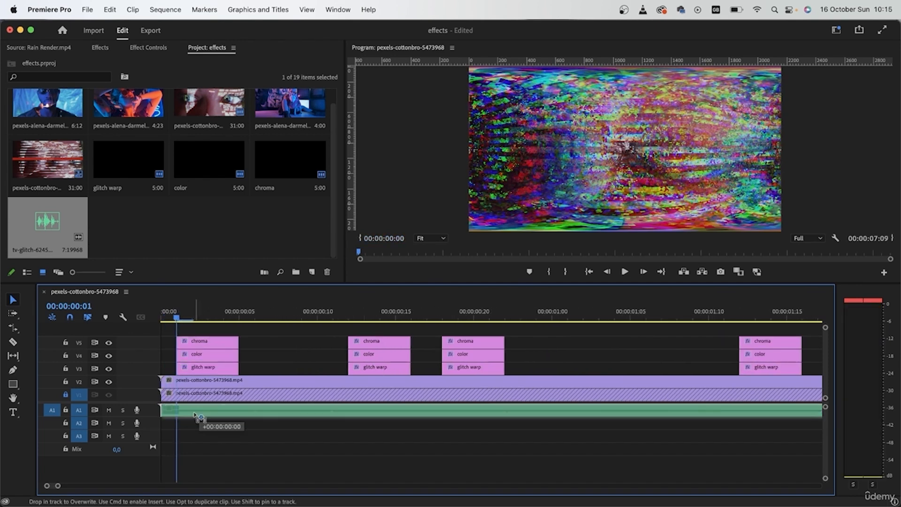
drag(162, 411, 177, 418)
Cut the glitch audio at the edges of the first glitch slivers and delete the audio between them.
double_click(147, 414)
click(73, 320)
key(c)
click(240, 430)
click(348, 430)
click(411, 430)
click(442, 430)
click(504, 430)
click(739, 430)
click(801, 430)
key(v)
click(712, 438)
key(Delete)
click(326, 437)
key(Delete)
click(425, 444)
key(Delete)
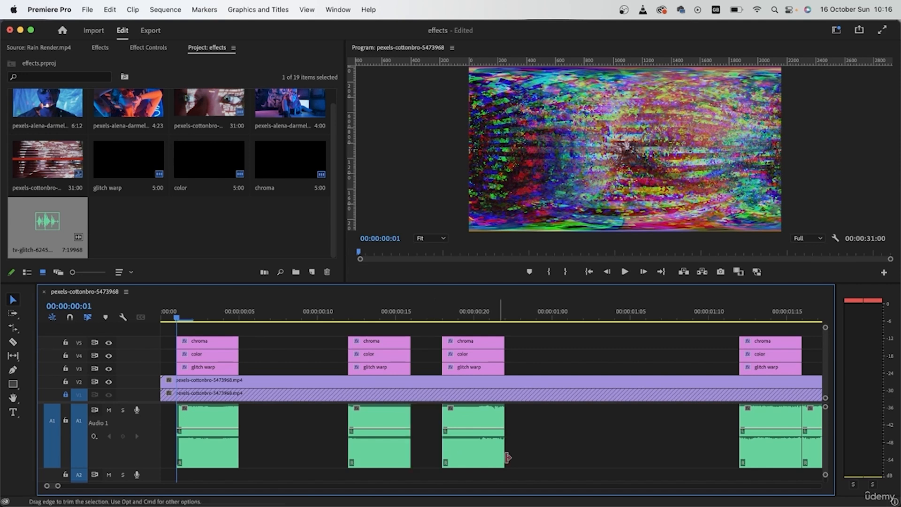
Continue cutting the glitch audio along the sequence and delete every piece that lies outside a glitch sliver.
scroll(542, 444, right, 10)
key(c)
click(364, 431)
click(426, 431)
key(v)
click(358, 442)
key(Delete)
scroll(352, 441, right, 14)
key(c)
click(318, 438)
click(380, 436)
click(443, 436)
click(520, 434)
click(709, 426)
click(764, 427)
key(v)
click(642, 440)
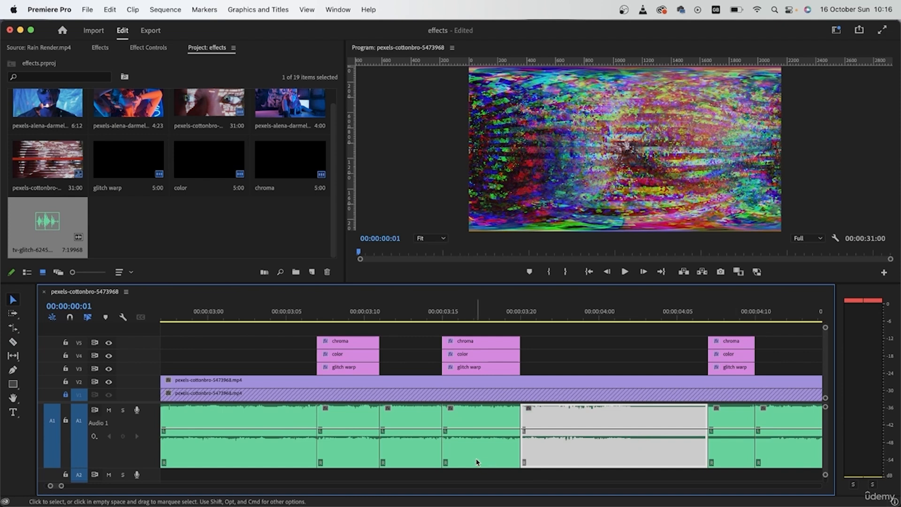
key(Delete)
click(396, 440)
key(Delete)
click(255, 439)
key(Delete)
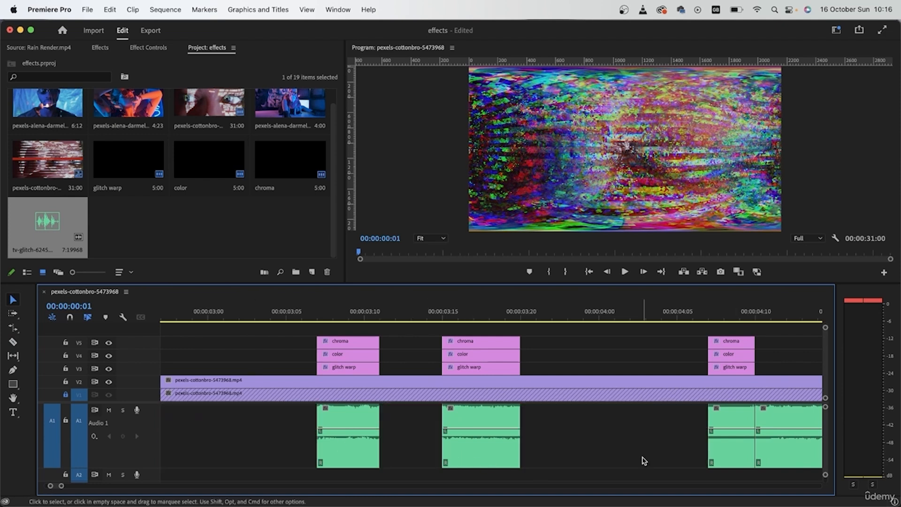
click(772, 451)
scroll(780, 454, right, 10)
scroll(779, 456, down, 5)
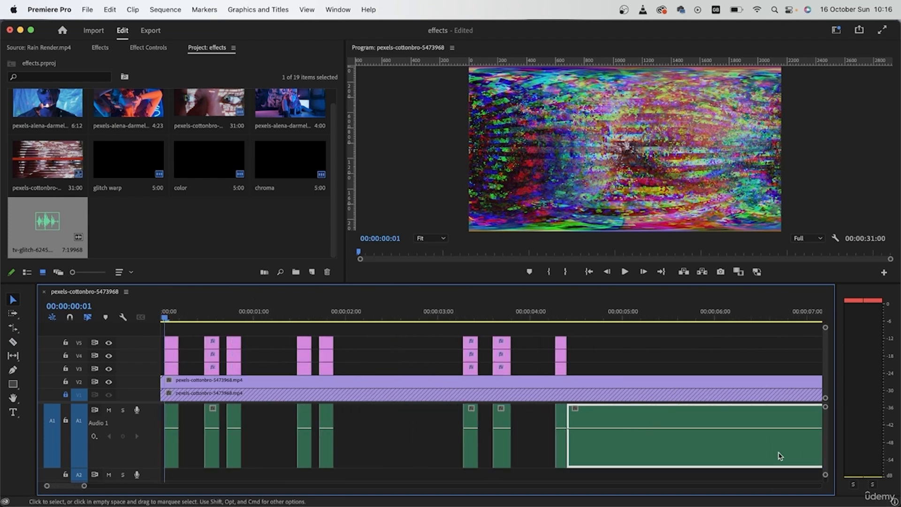
scroll(779, 456, right, 5)
key(Delete)
Cut all tracks at 00:00:04:20 and delete everything after that point.
drag(437, 314, 401, 315)
click(66, 395)
drag(501, 446, 419, 365)
key(super+k)
drag(483, 350, 451, 408)
key(Delete)
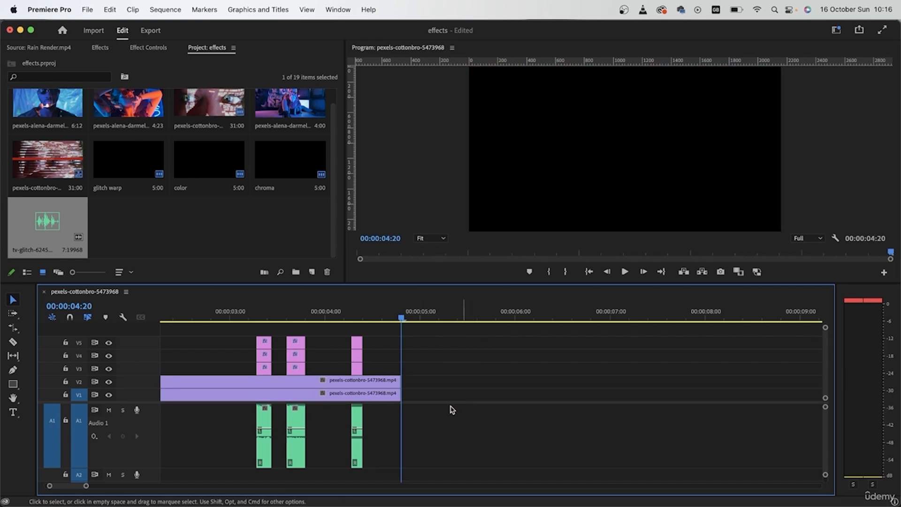
Scrub through the shortened sequence to check the glitch bursts.
scroll(424, 406, up, 5)
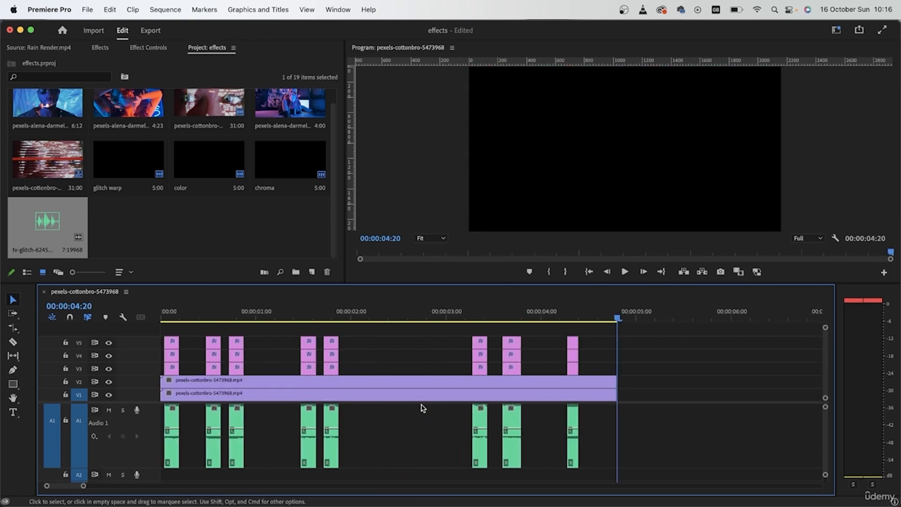
drag(243, 313, 121, 312)
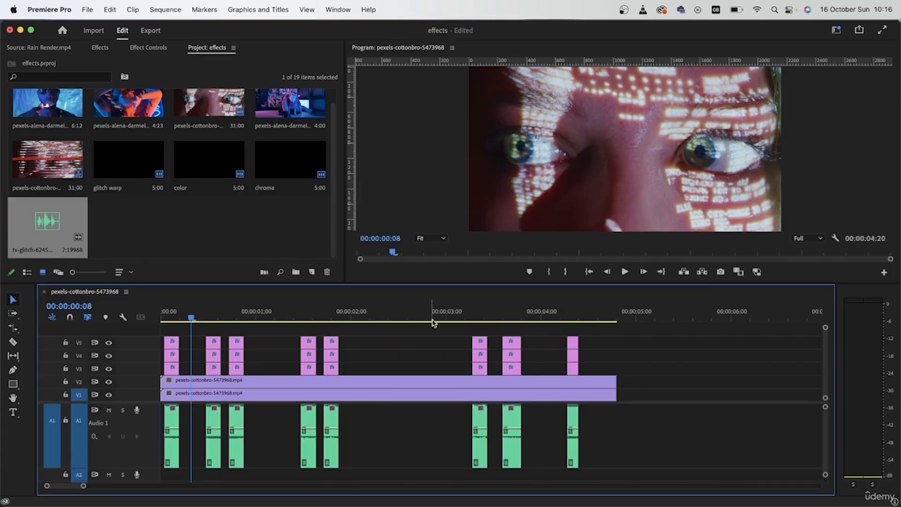
drag(162, 314, 560, 315)
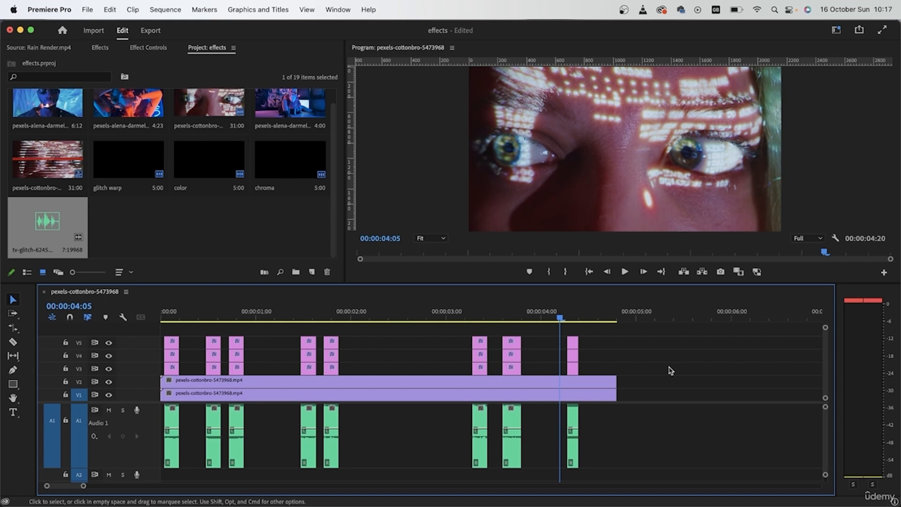
click(511, 313)
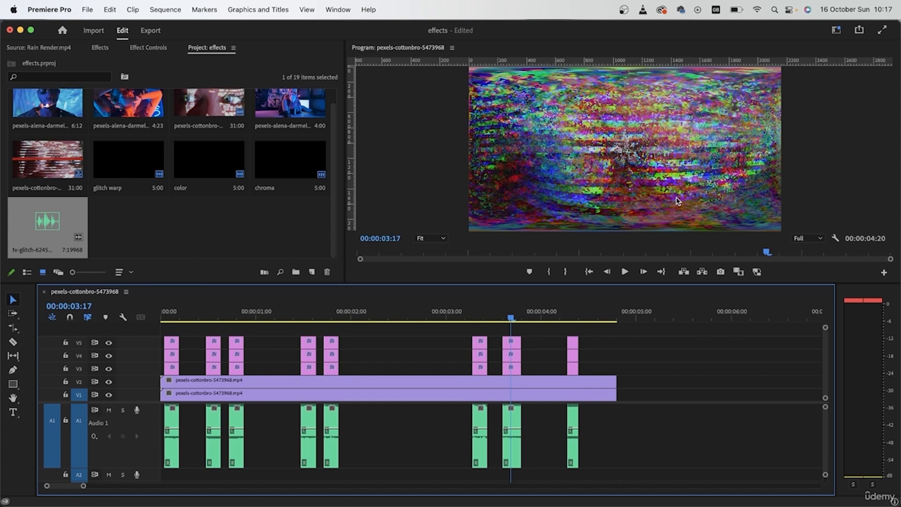
Rename the sequence to glitch.
click(32, 188)
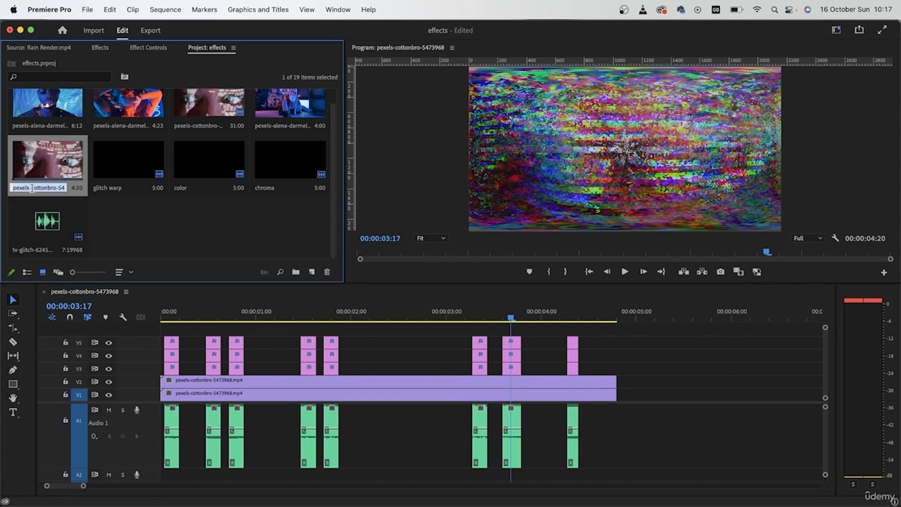
text(glitch)
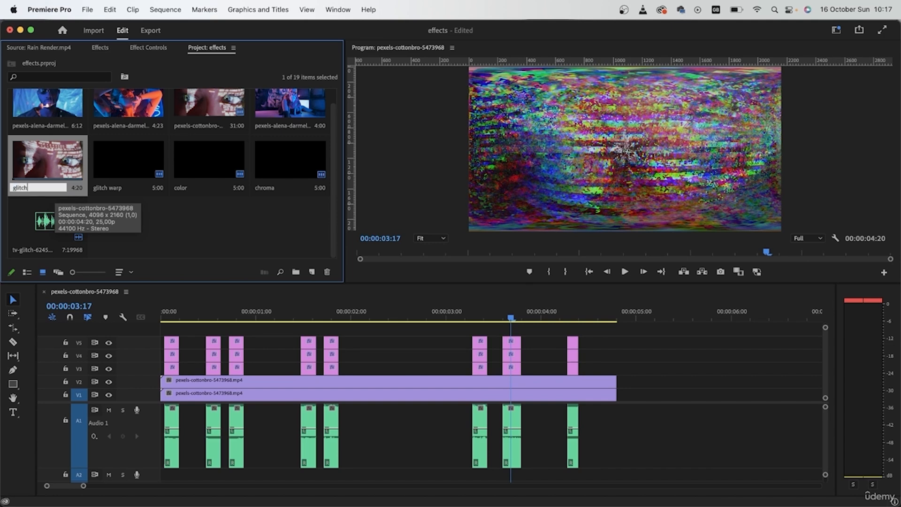
click(165, 220)
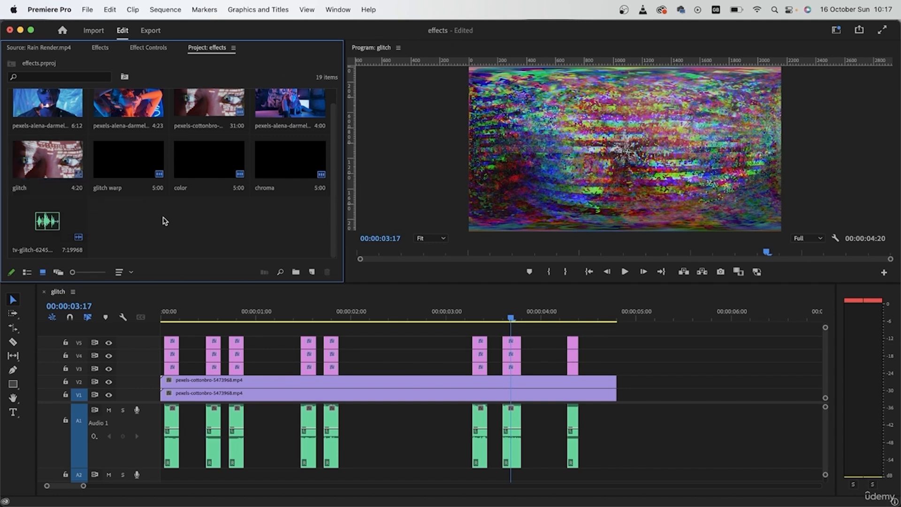
Close the glitch sequence and create a new sequence from the 4:00 pexels-alena-darmel clip.
click(44, 293)
scroll(226, 157, up, 1)
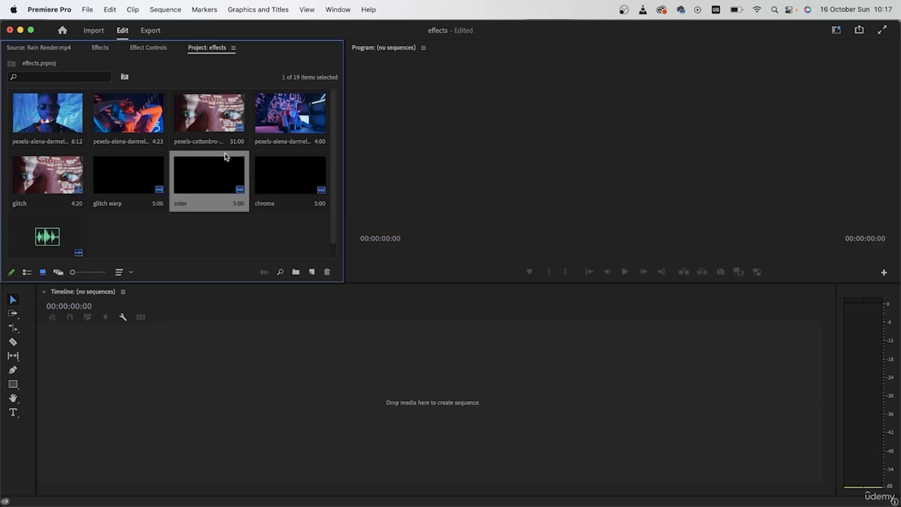
click(288, 115)
drag(288, 115, 170, 348)
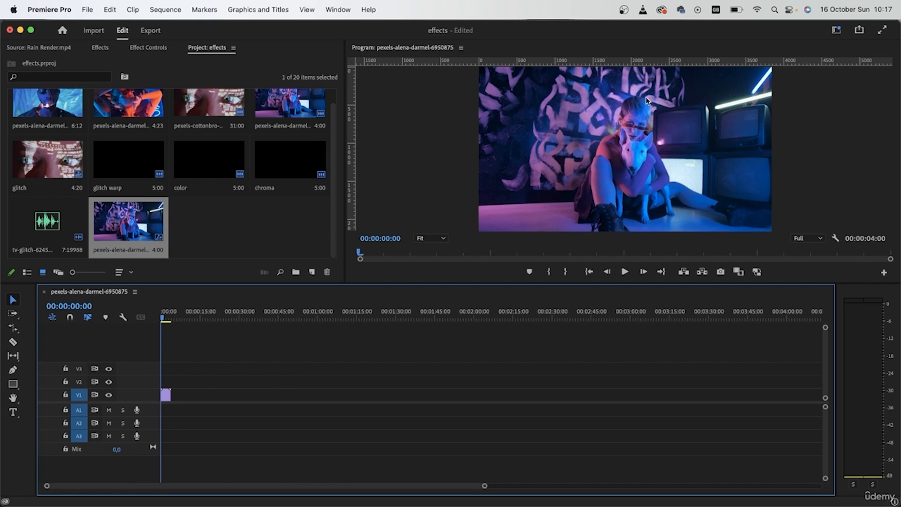
Rename the new sequence to liquid.
scroll(222, 385, up, 5)
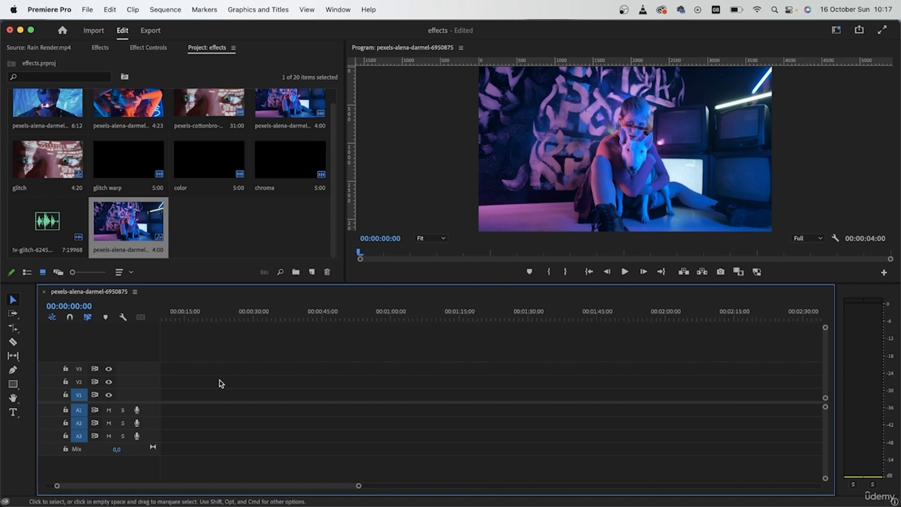
scroll(220, 384, left, 5)
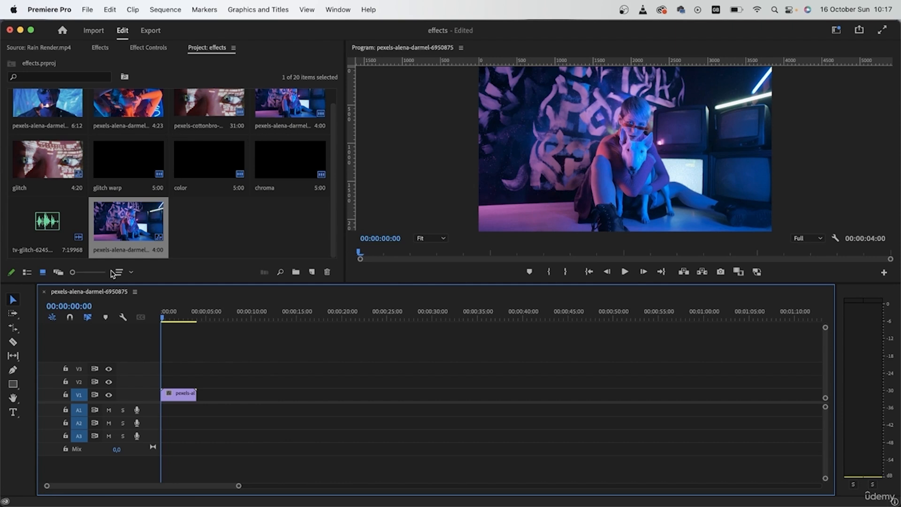
click(126, 249)
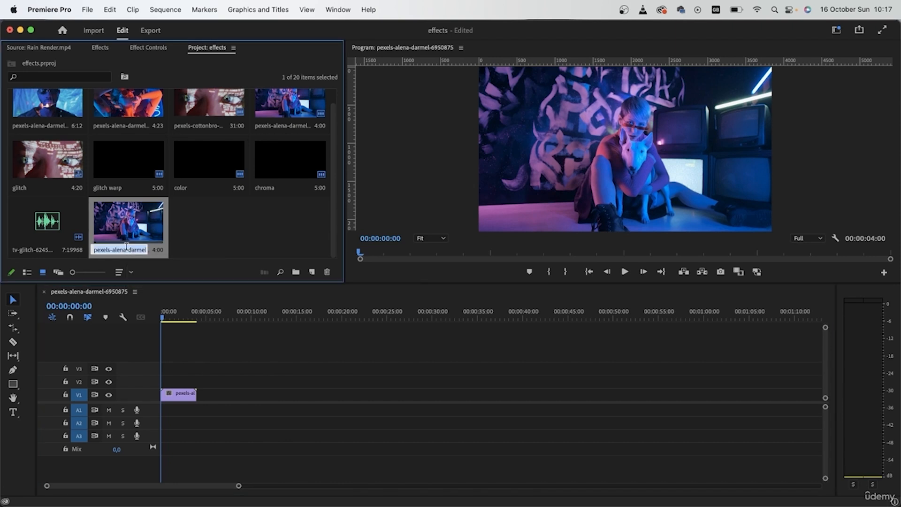
text(liquid)
click(244, 243)
Scrub through the footage in the liquid sequence.
click(259, 367)
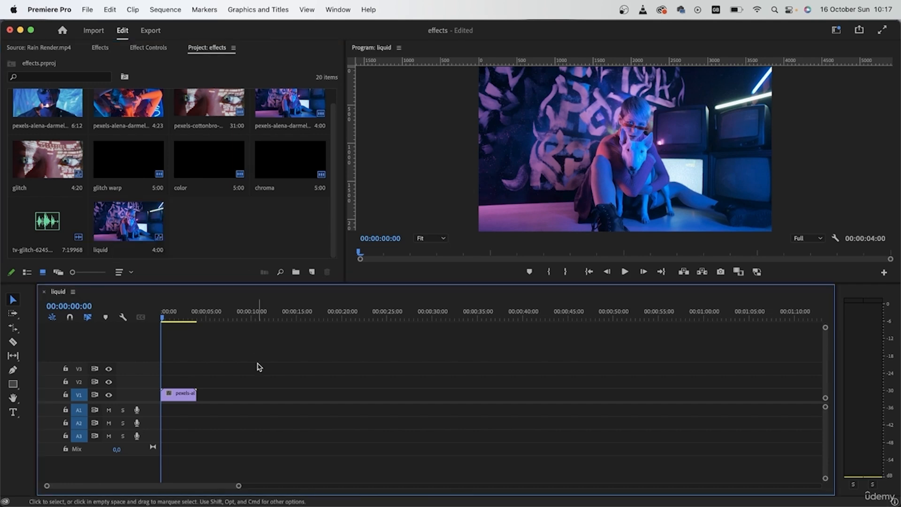
drag(165, 318, 184, 323)
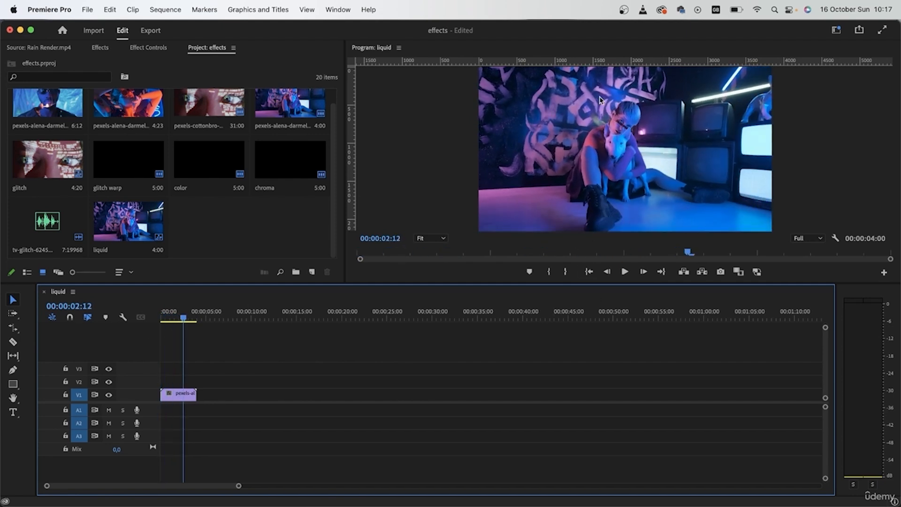
drag(183, 318, 150, 313)
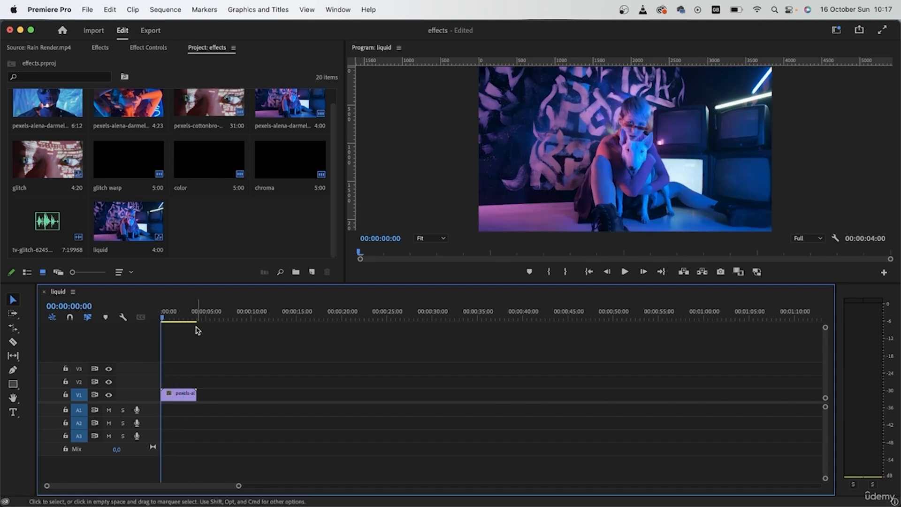
drag(183, 398, 184, 398)
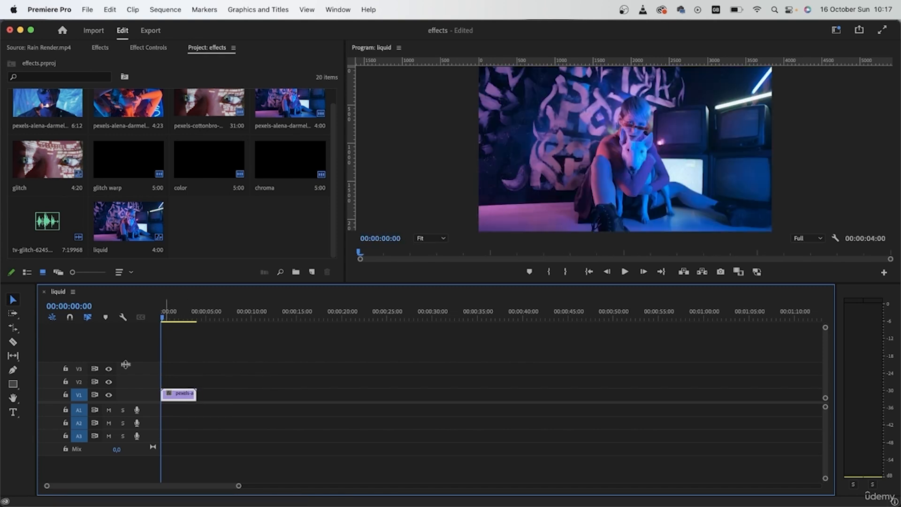
Duplicate the clip onto V2 and apply the Turbulent Displace effect to the copy.
drag(181, 395, 181, 381)
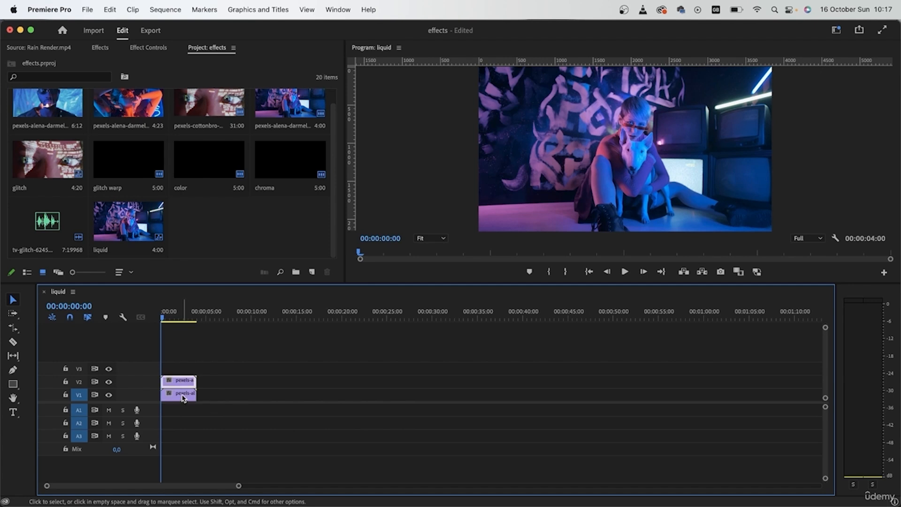
click(100, 47)
click(111, 61)
click(87, 64)
text(turb)
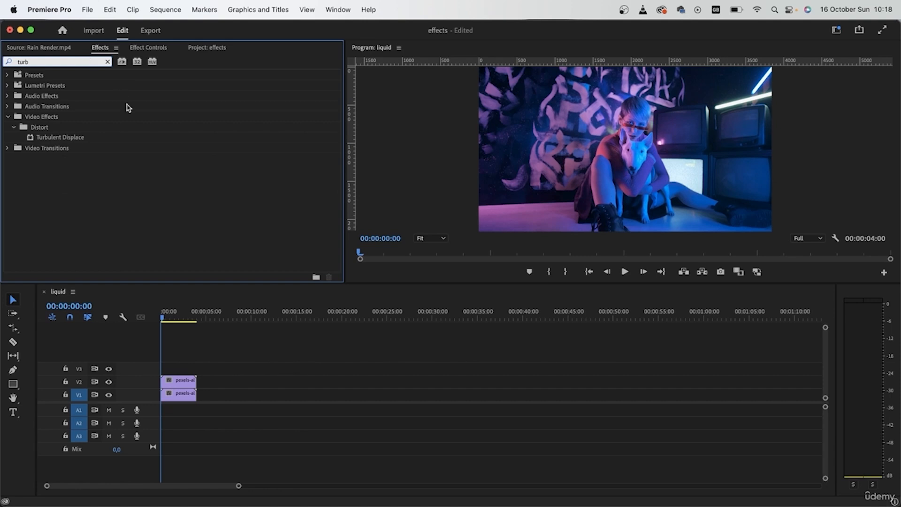
click(83, 138)
drag(74, 140, 190, 381)
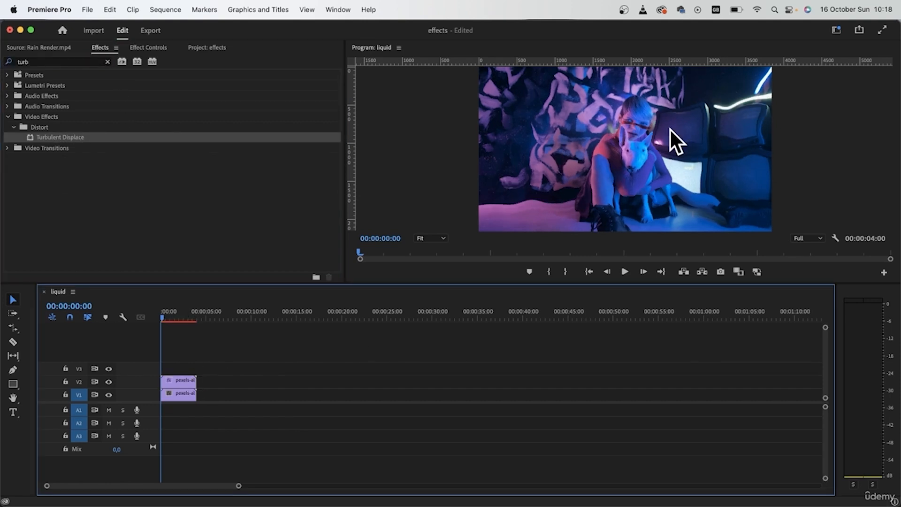
Compare Turbulent Displace displacement types on the V2 clip and settle on Twist.
click(109, 381)
click(108, 381)
click(168, 380)
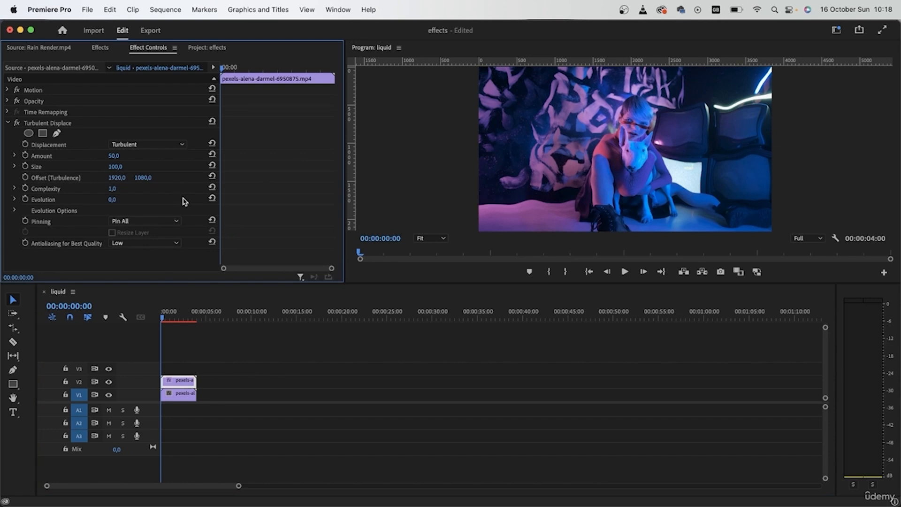
click(143, 147)
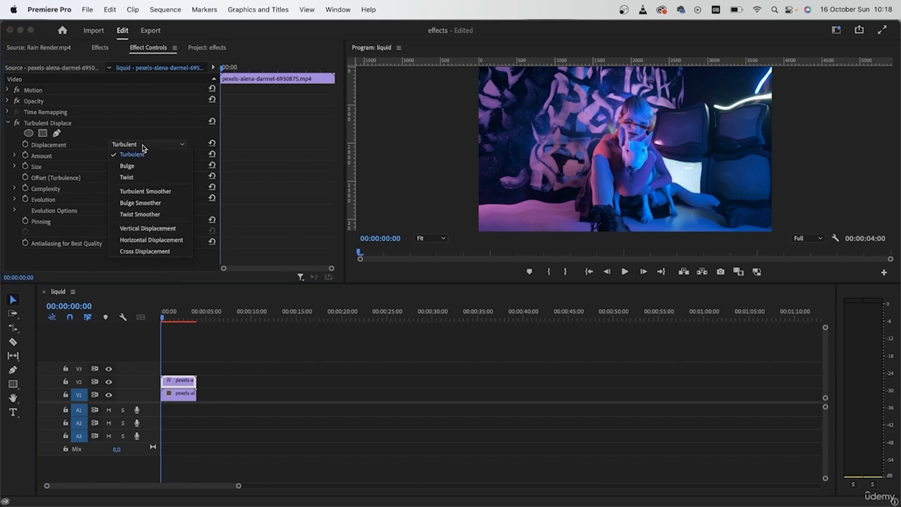
click(127, 165)
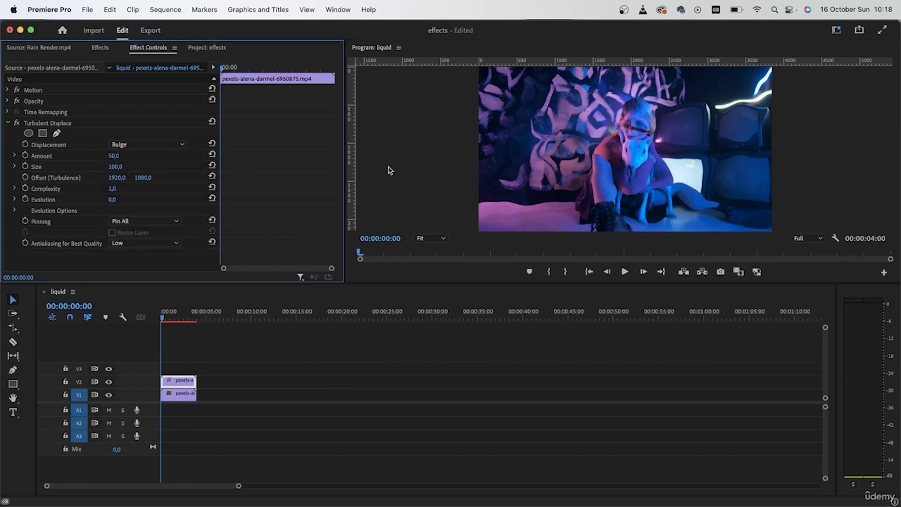
click(181, 145)
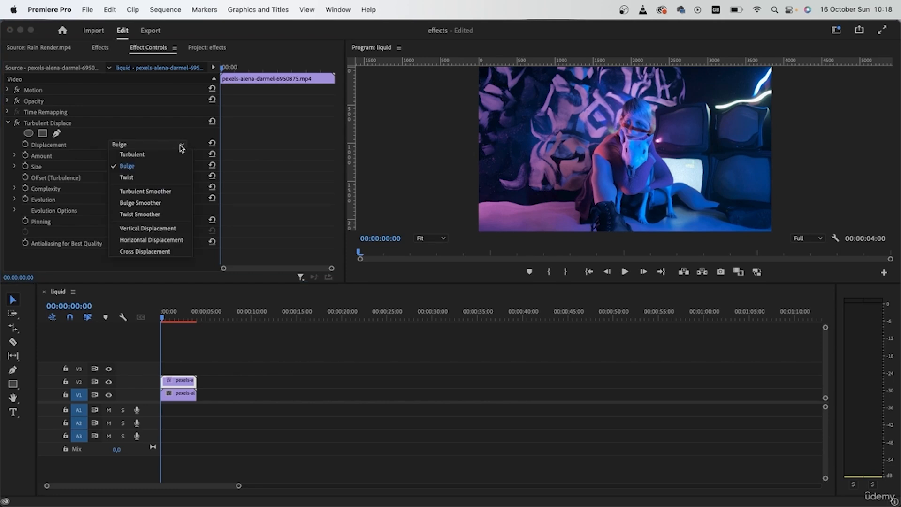
click(162, 176)
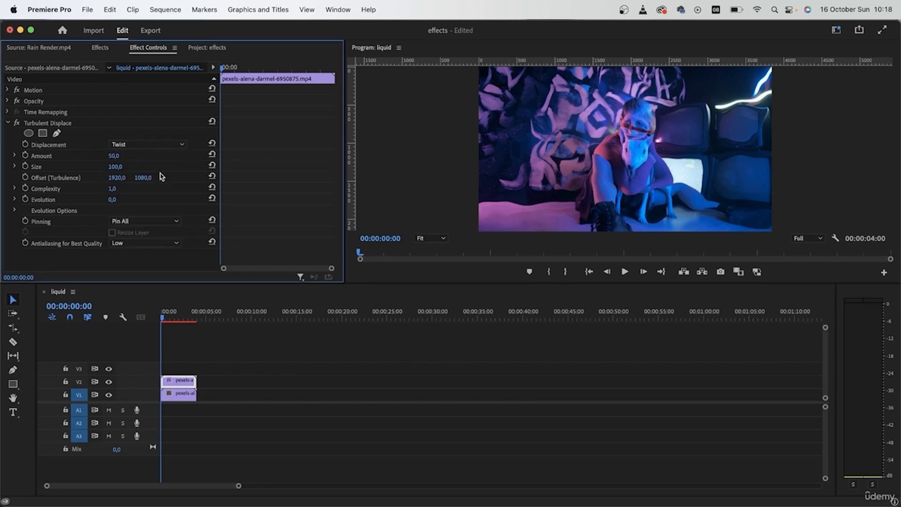
click(167, 146)
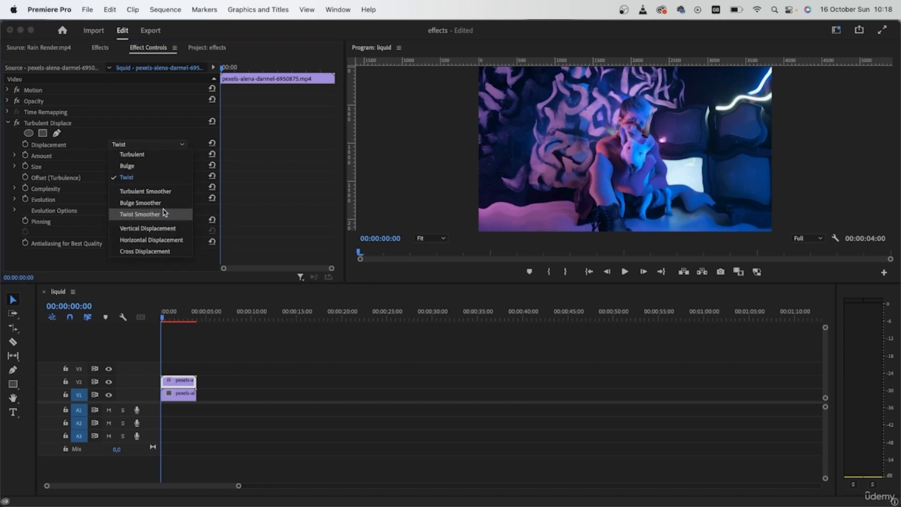
click(172, 229)
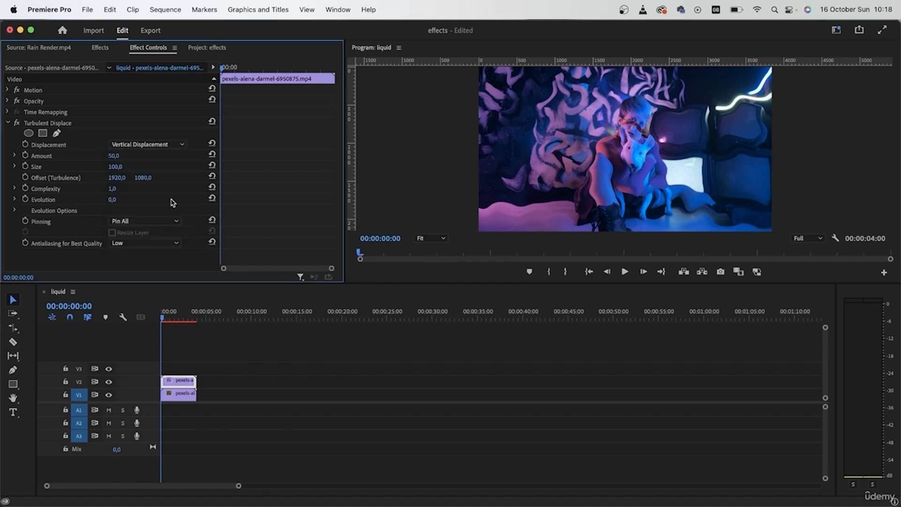
click(160, 144)
click(153, 242)
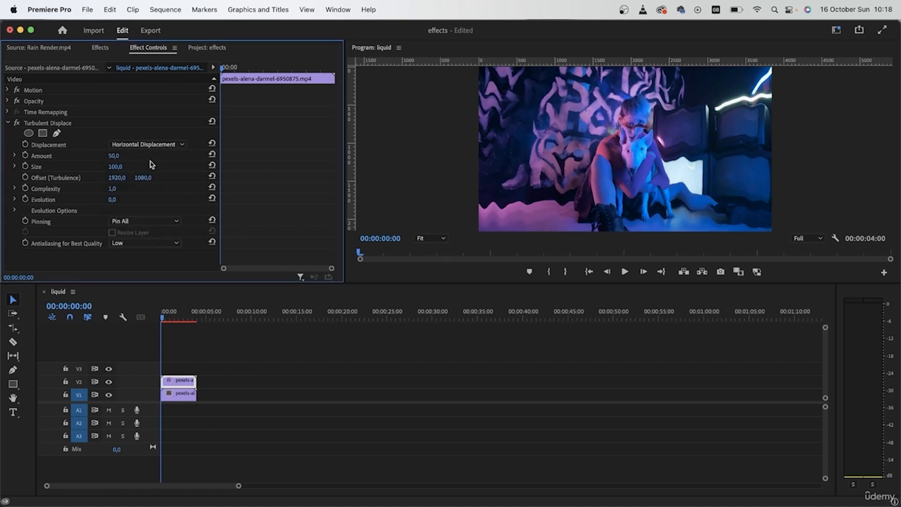
click(158, 146)
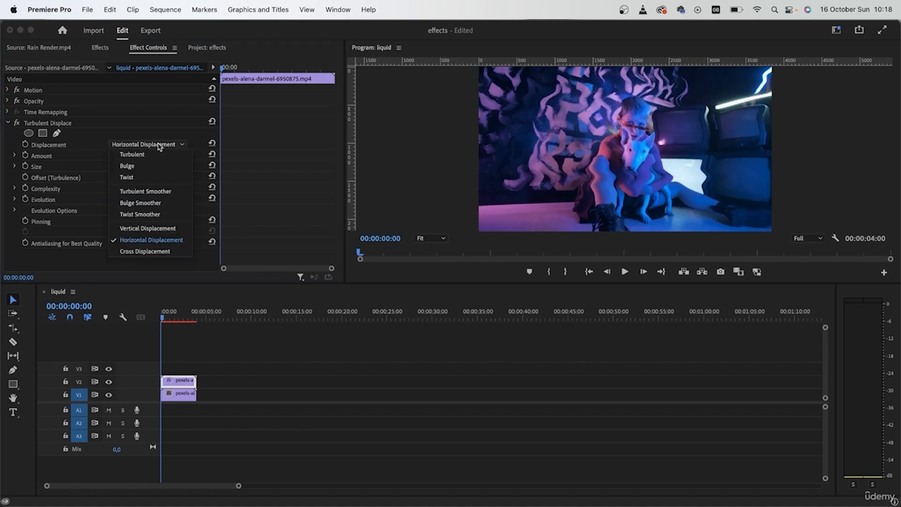
click(152, 252)
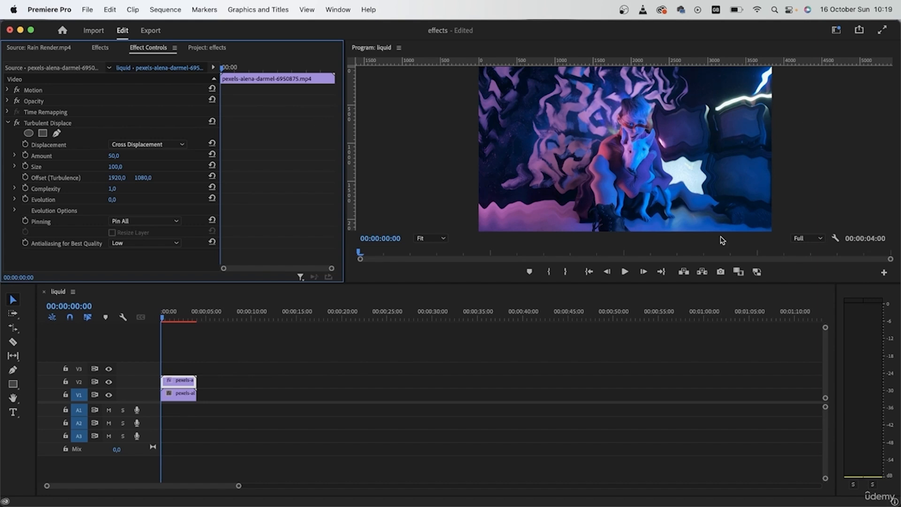
click(141, 145)
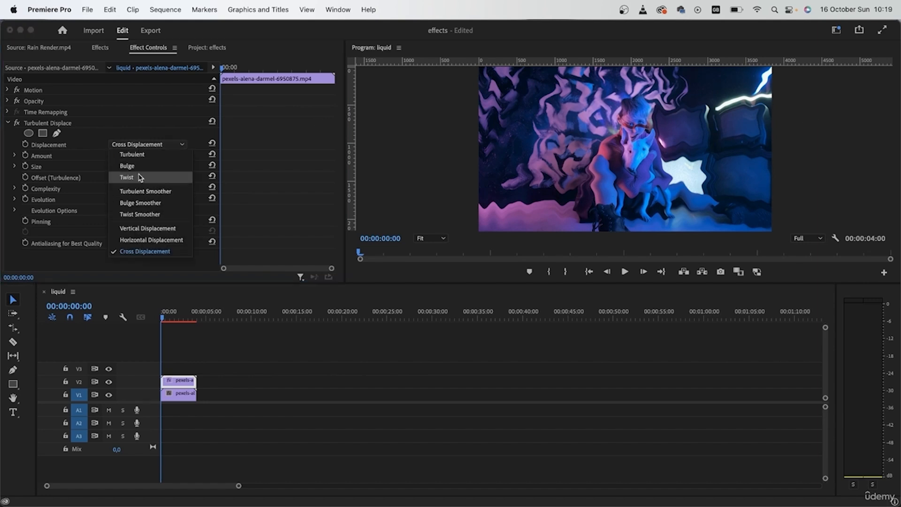
click(139, 178)
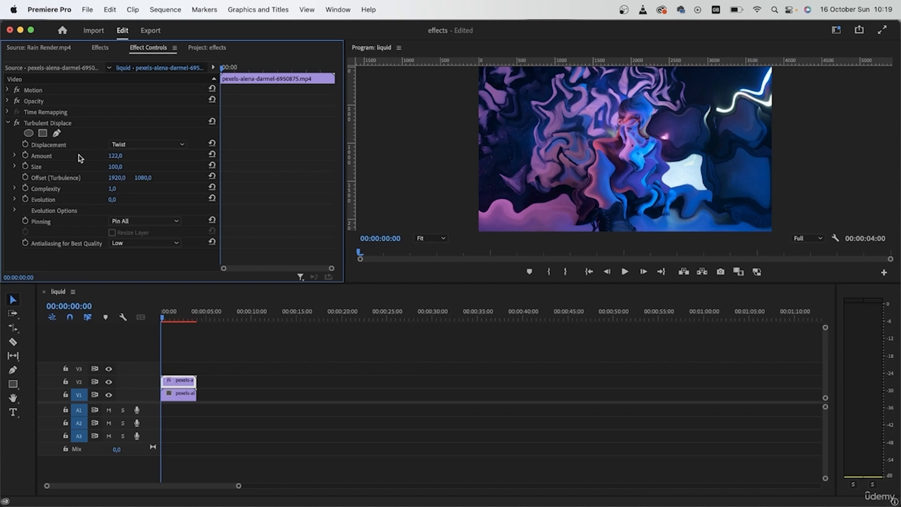
Set the Turbulent Displace Amount to 243 and Size to 50.
drag(114, 155, 130, 155)
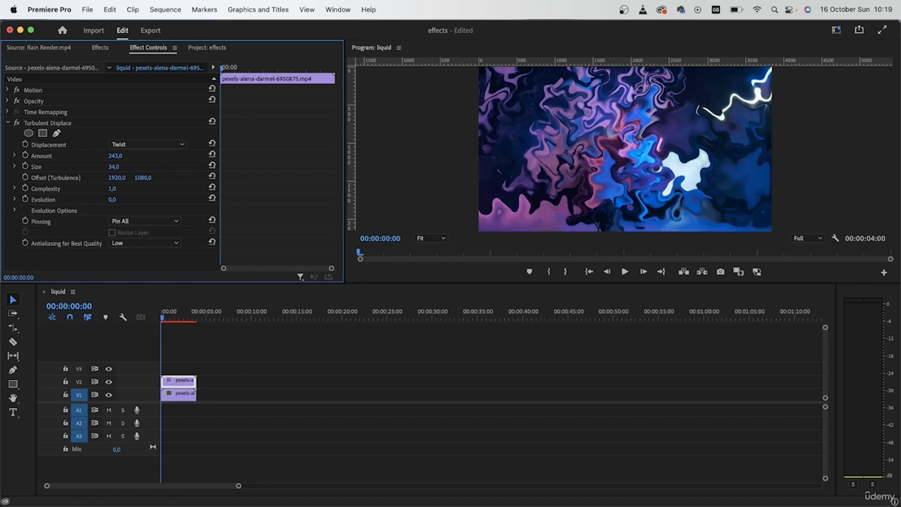
drag(114, 166, 111, 167)
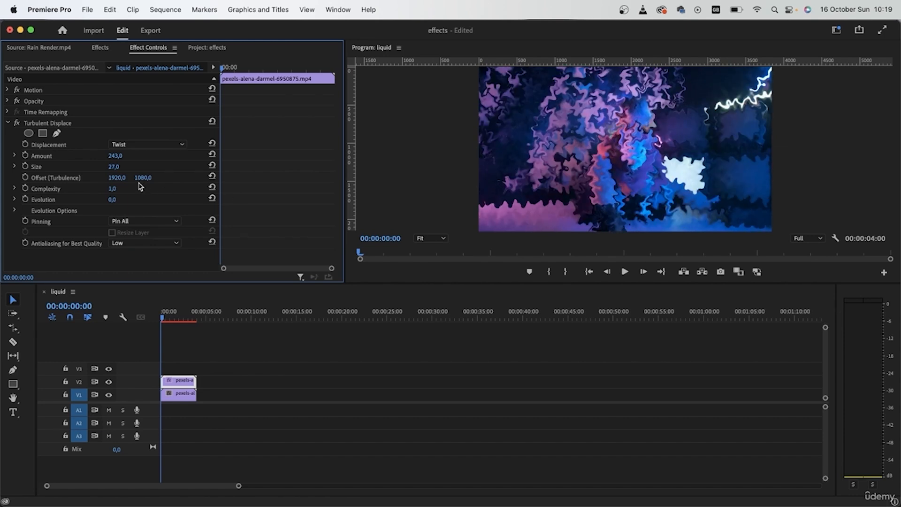
click(120, 165)
text(50)
key(Return)
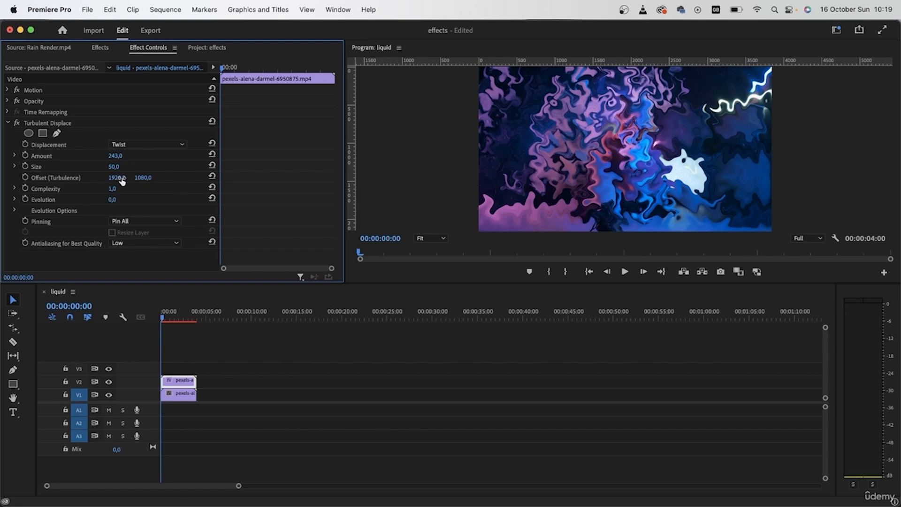
Keyframe Evolution from 0° at the clip's start to 3x0° at its end.
drag(229, 70, 195, 75)
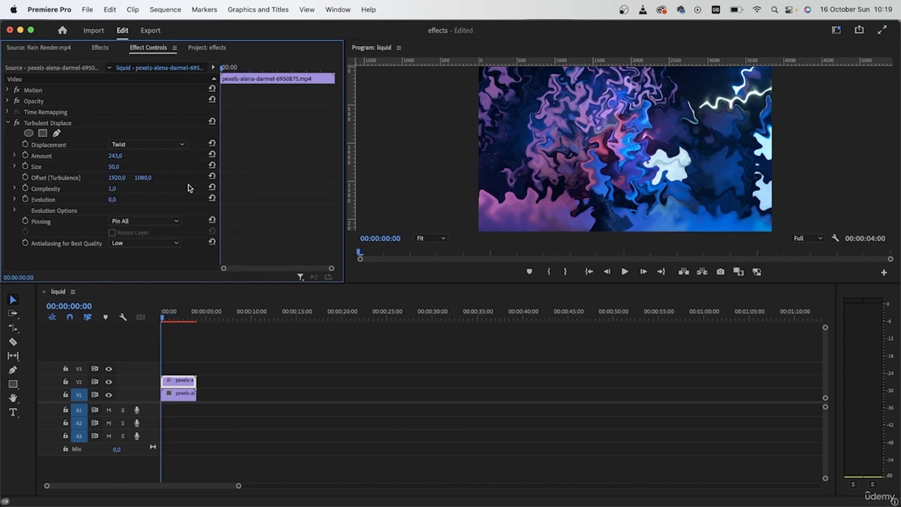
click(26, 199)
drag(222, 69, 332, 89)
drag(115, 199, 309, 199)
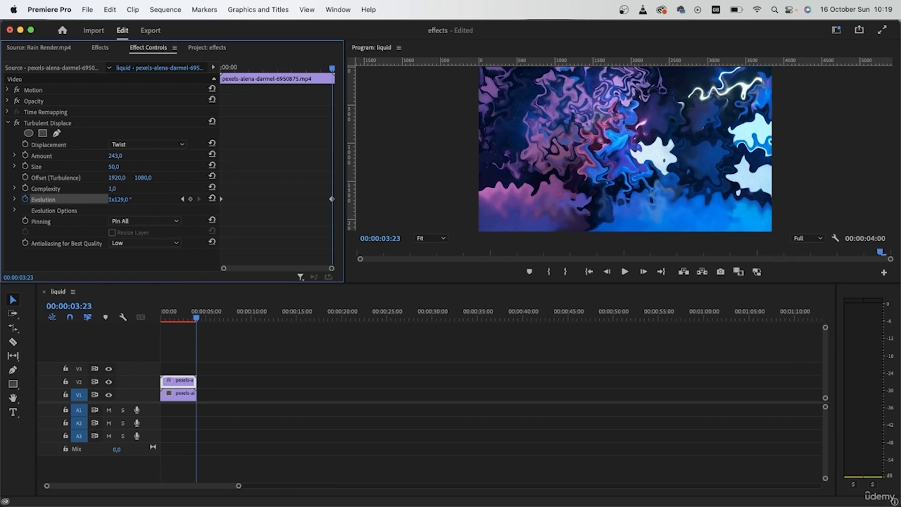
click(123, 199)
text(3)
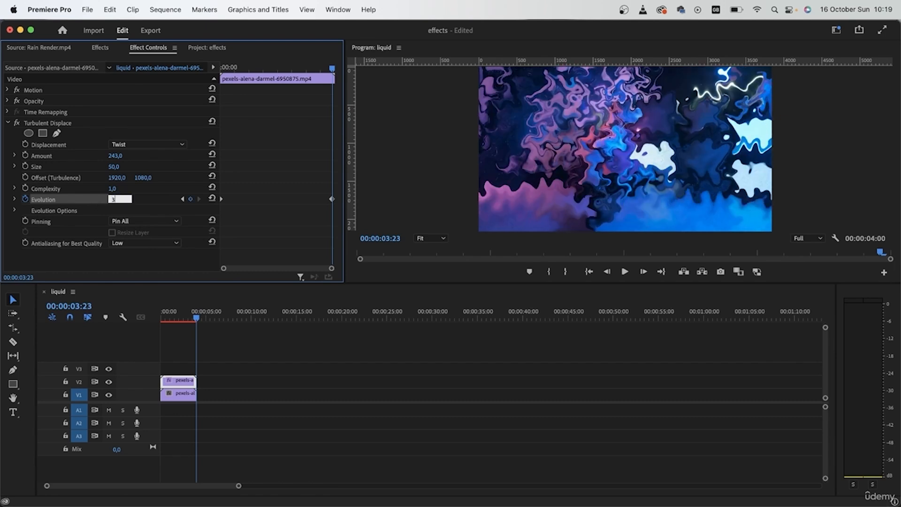
text(x)
key(Return)
click(217, 71)
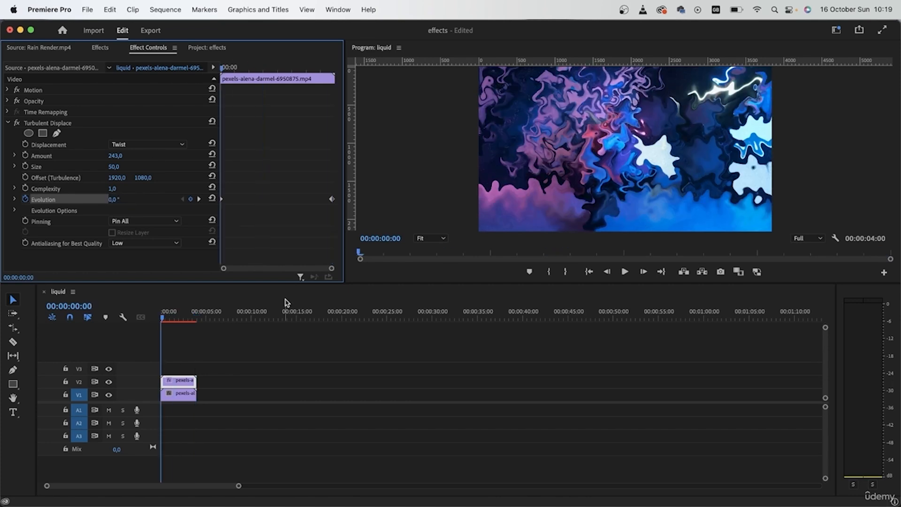
Keyframe Offset (Turbulence) from 1920, 1080 at the start to about 3305, 3285 at the end.
key(space)
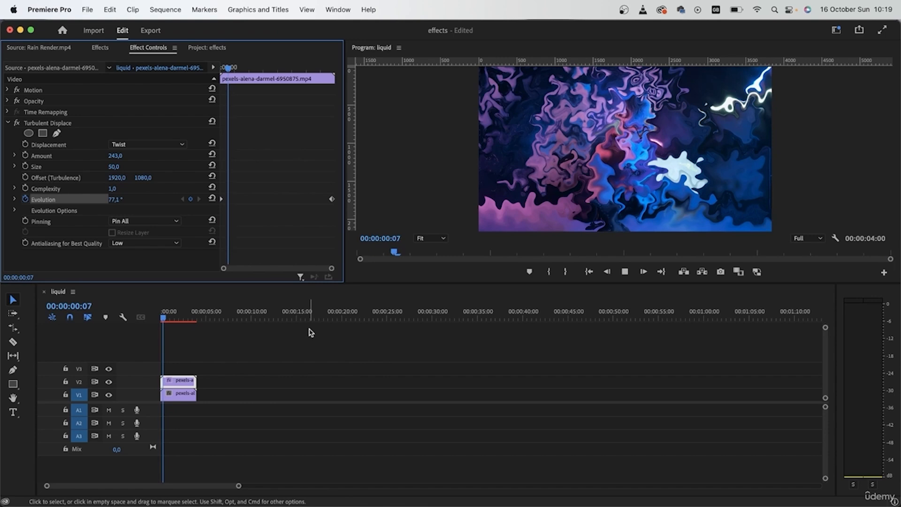
key(space)
drag(285, 69, 183, 125)
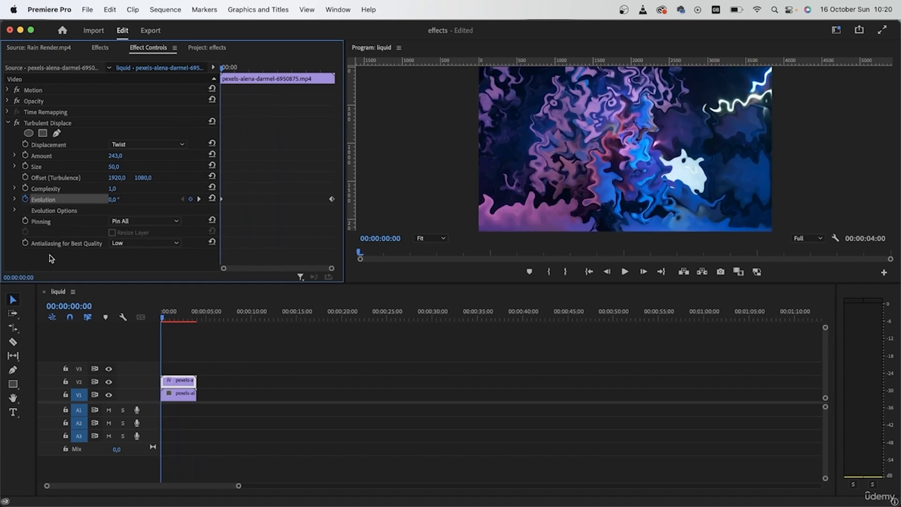
click(26, 177)
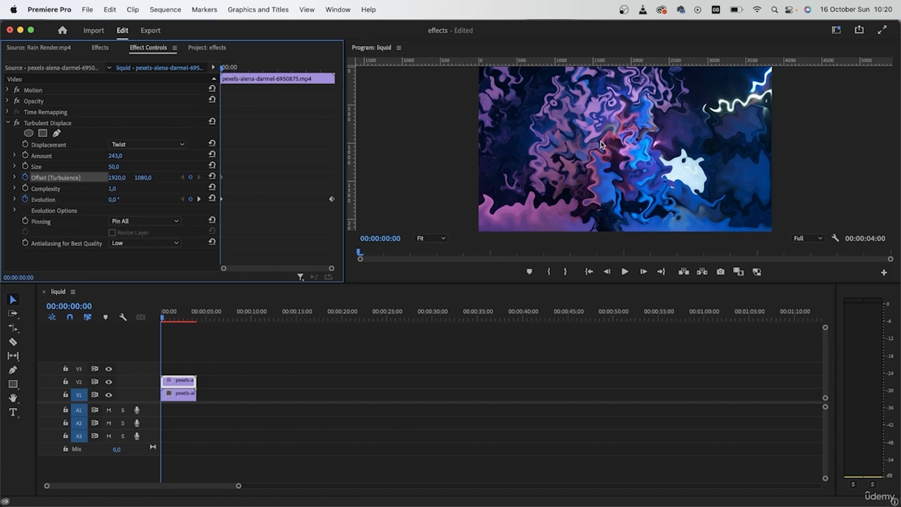
drag(270, 76, 336, 84)
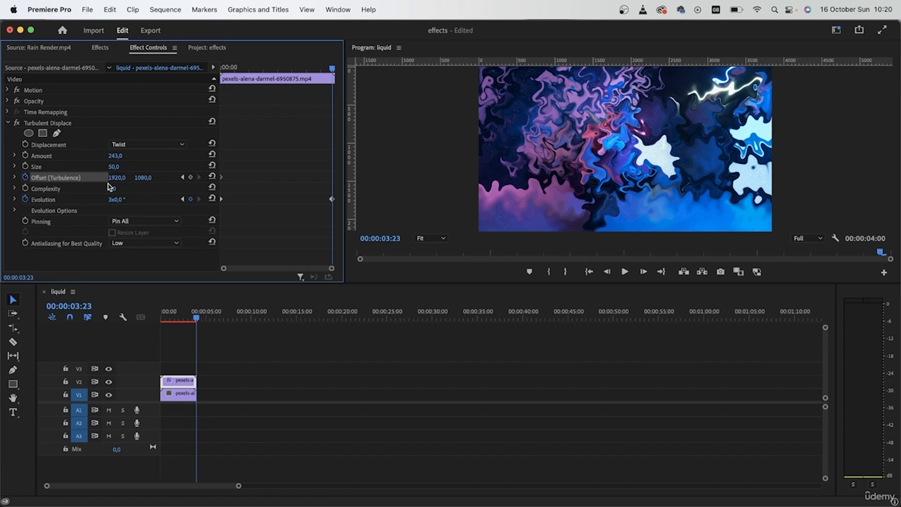
drag(117, 178, 178, 178)
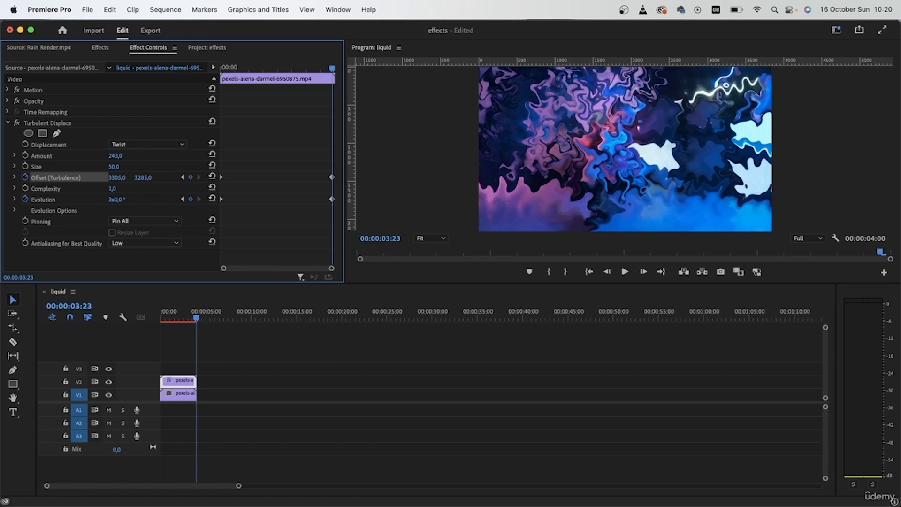
Hide V2 and start a pen mask on Turbulent Displace outlining the woman and dog.
drag(331, 75, 332, 97)
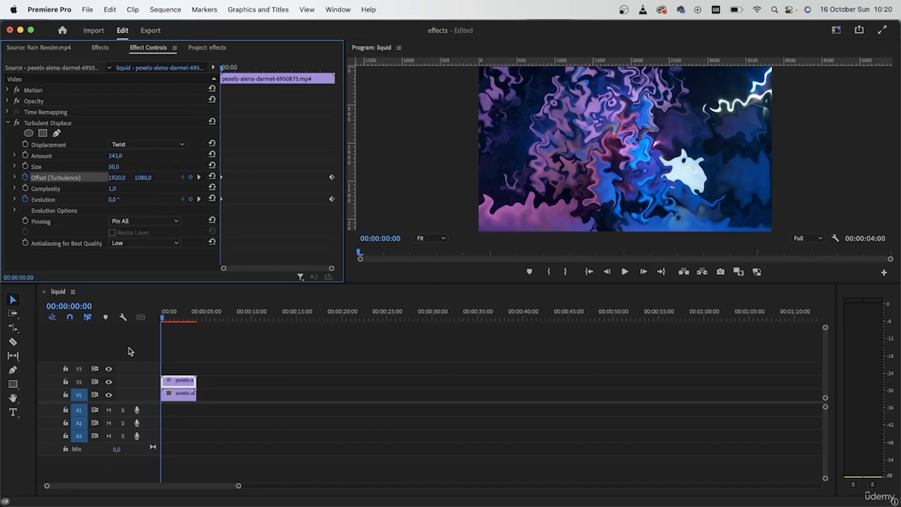
click(108, 381)
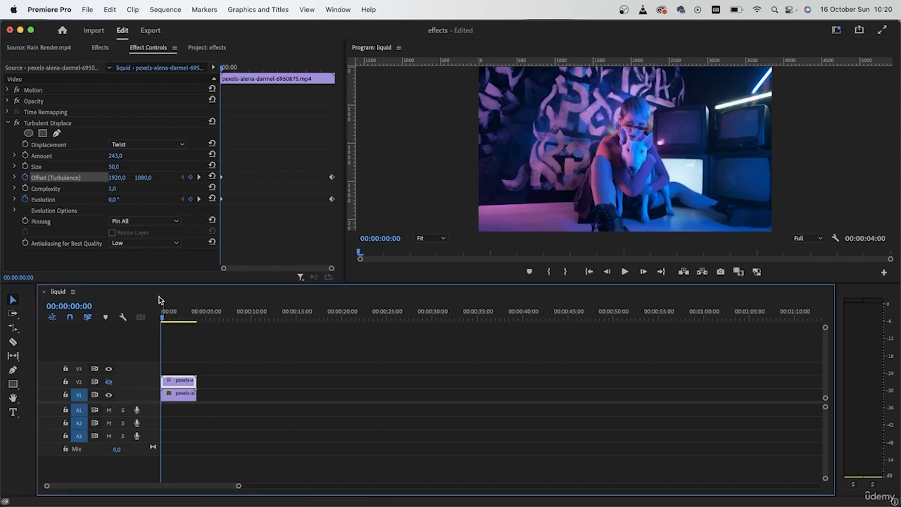
click(57, 134)
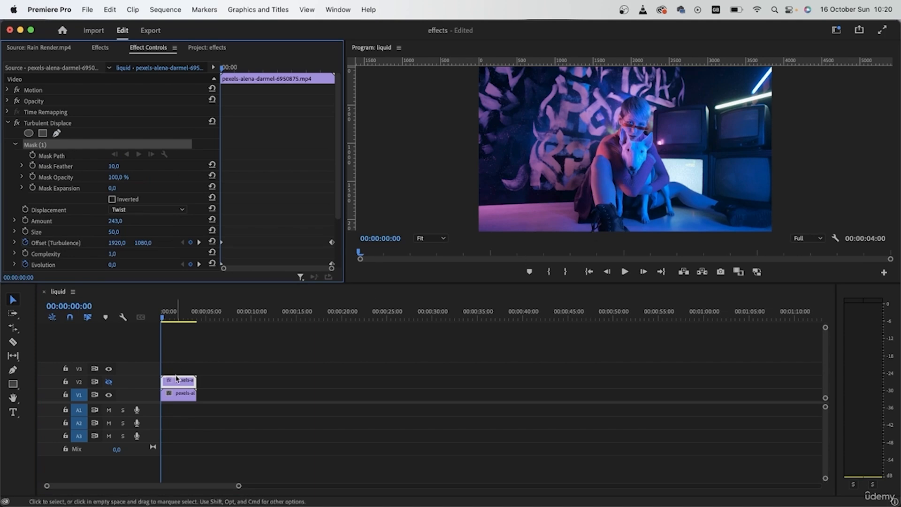
click(587, 229)
click(569, 223)
click(585, 227)
click(571, 223)
click(567, 205)
click(578, 172)
click(603, 134)
click(615, 128)
click(621, 105)
click(629, 93)
click(656, 116)
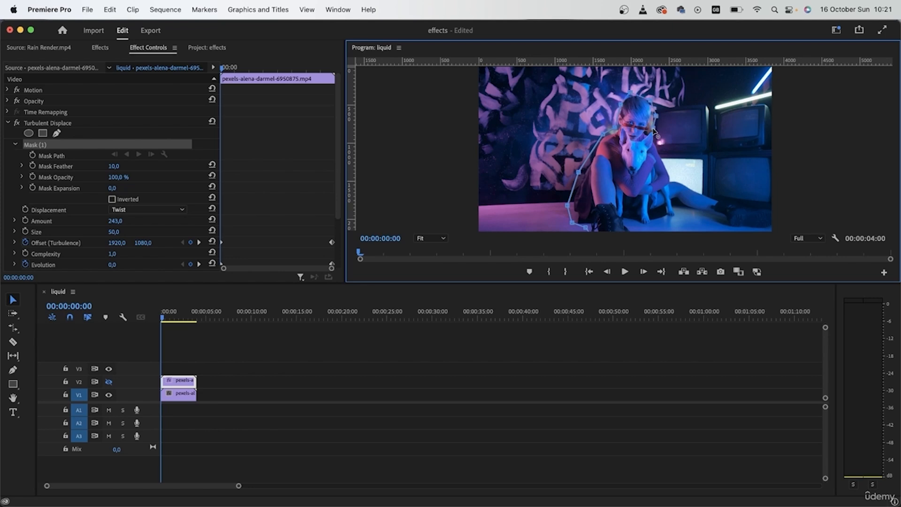
click(661, 148)
click(669, 170)
click(679, 175)
drag(678, 177, 674, 181)
click(718, 195)
click(754, 203)
click(776, 207)
click(734, 230)
Undo the last mask point and finish closing the mask around the woman's legs and the dog.
key(super+z)
click(777, 229)
click(720, 228)
click(696, 216)
click(677, 208)
click(665, 224)
click(641, 226)
click(625, 221)
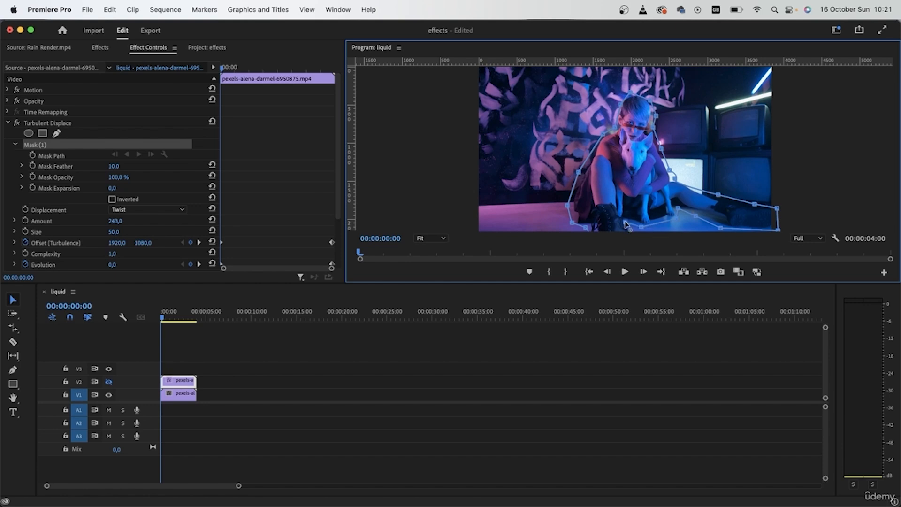
key(super+minus)
click(596, 224)
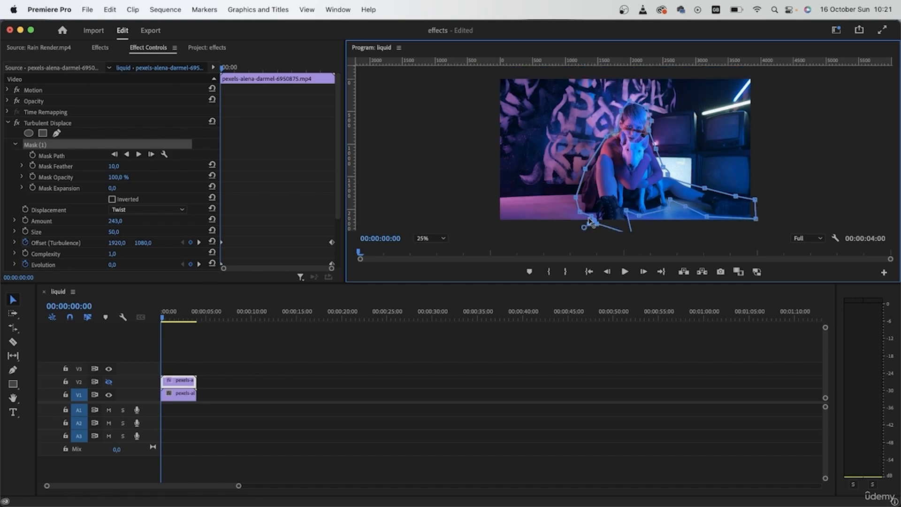
Show V2 again and invert the mask.
click(108, 381)
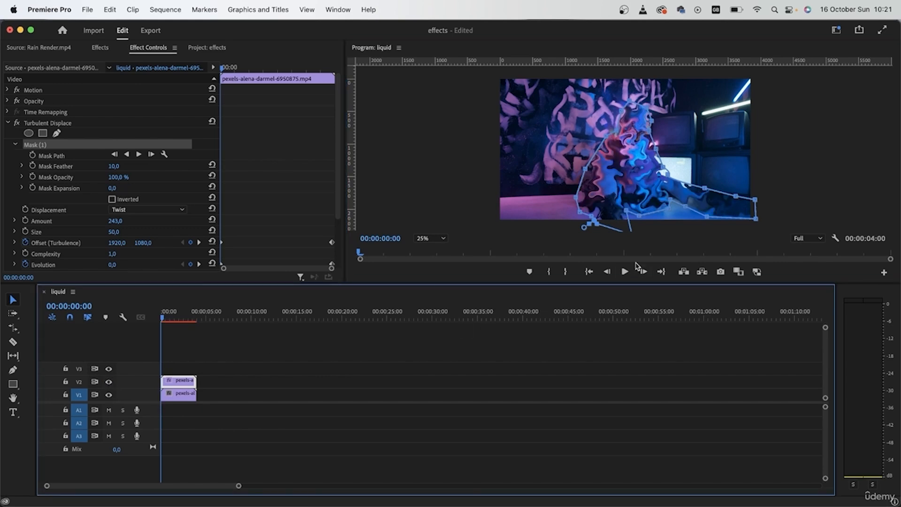
click(112, 199)
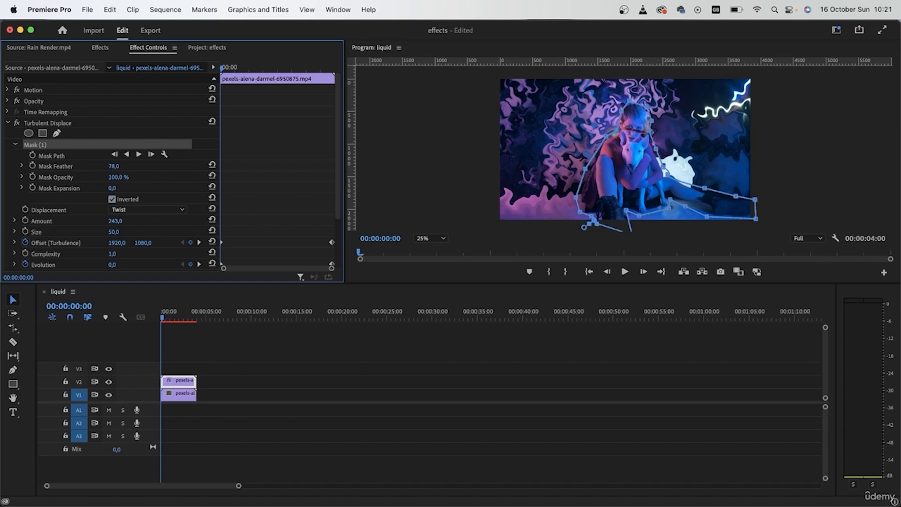
Set the mask's feather to 100 and its expansion to -30.
drag(115, 167, 127, 169)
click(121, 164)
key(Return)
click(121, 188)
text(0)
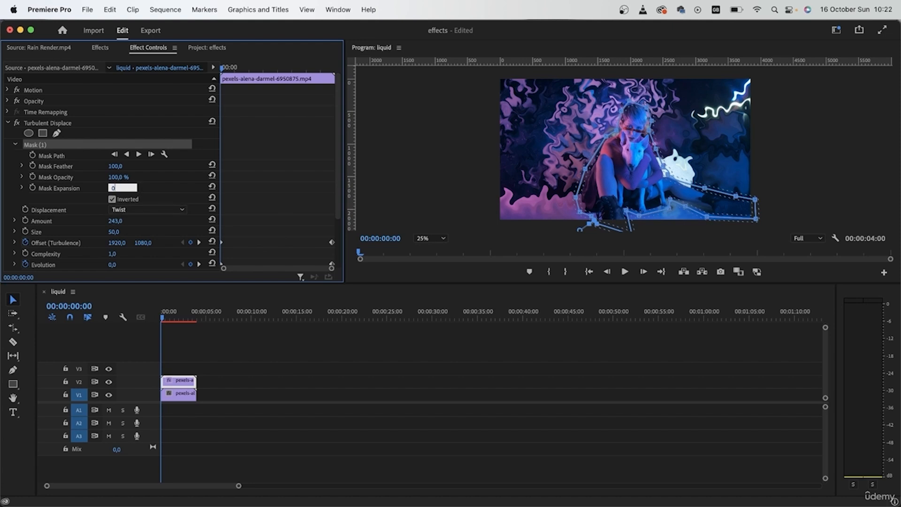
key(Return)
click(121, 188)
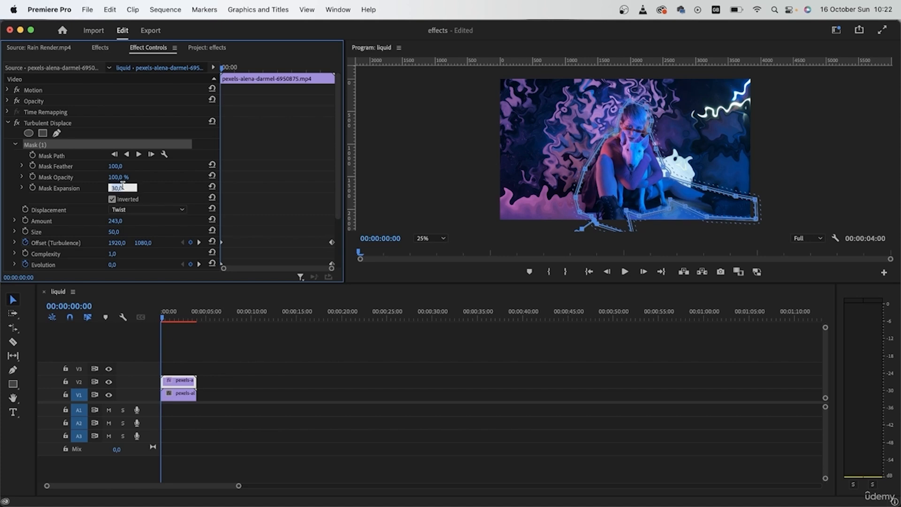
text(-30)
key(Return)
Preview the masked result and temporarily turn off Turbulent Displace on the V2 clip.
click(300, 390)
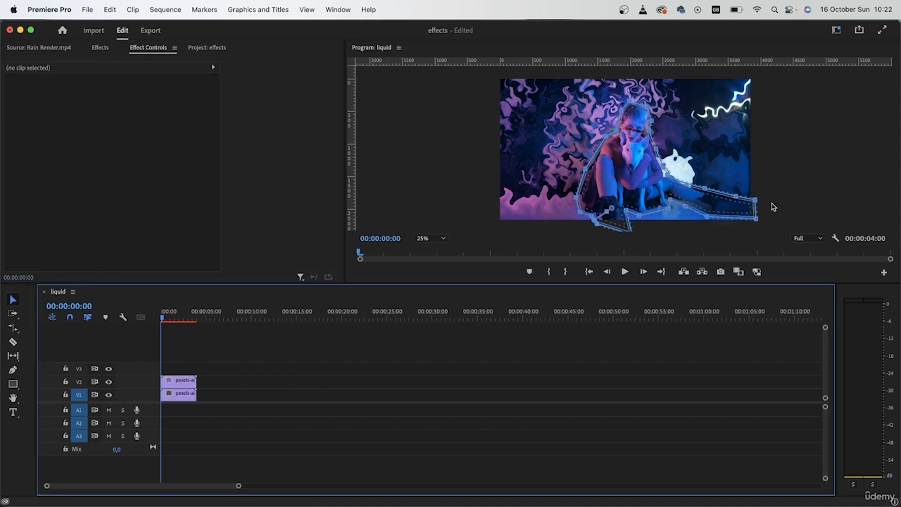
click(813, 194)
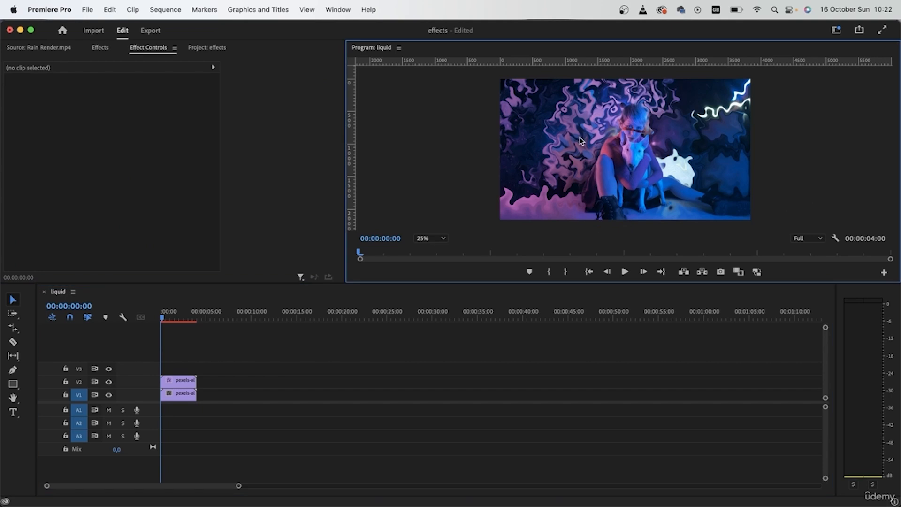
click(177, 384)
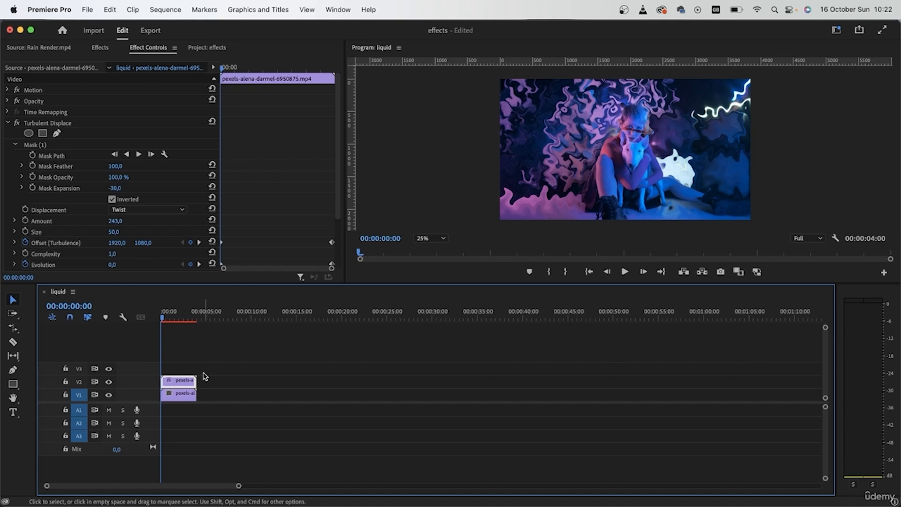
click(16, 124)
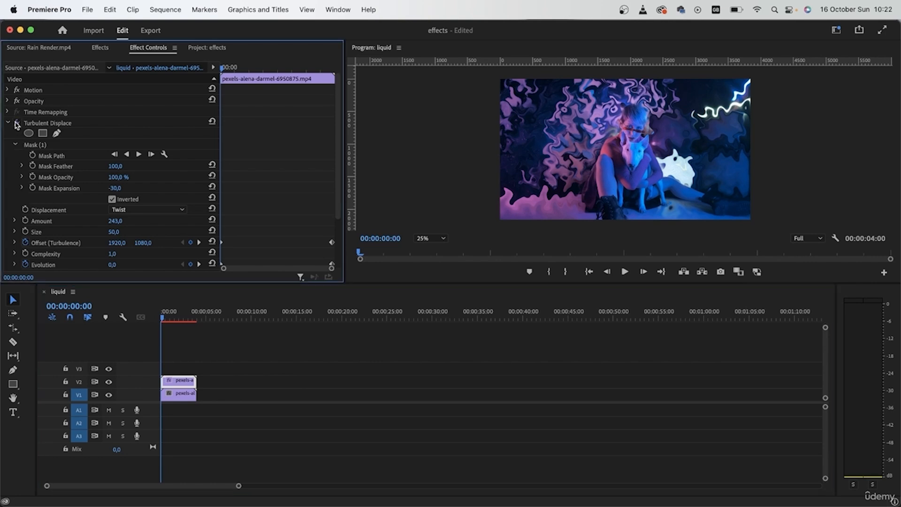
click(16, 124)
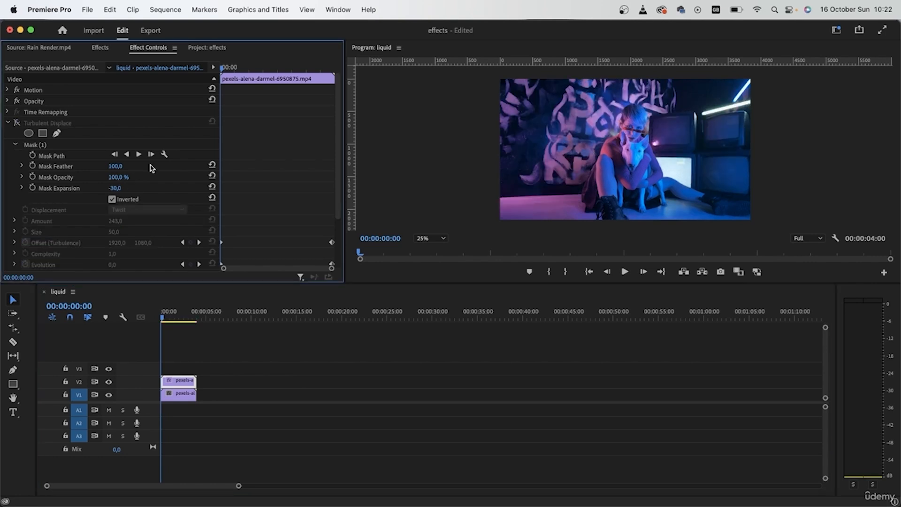
Enable Mask Path keyframing at the start of the clip with the mask shown.
click(44, 145)
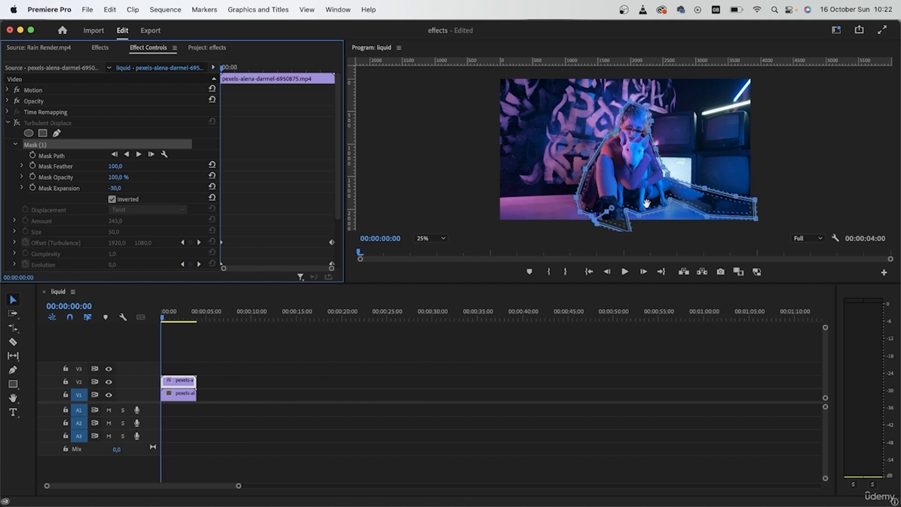
click(32, 156)
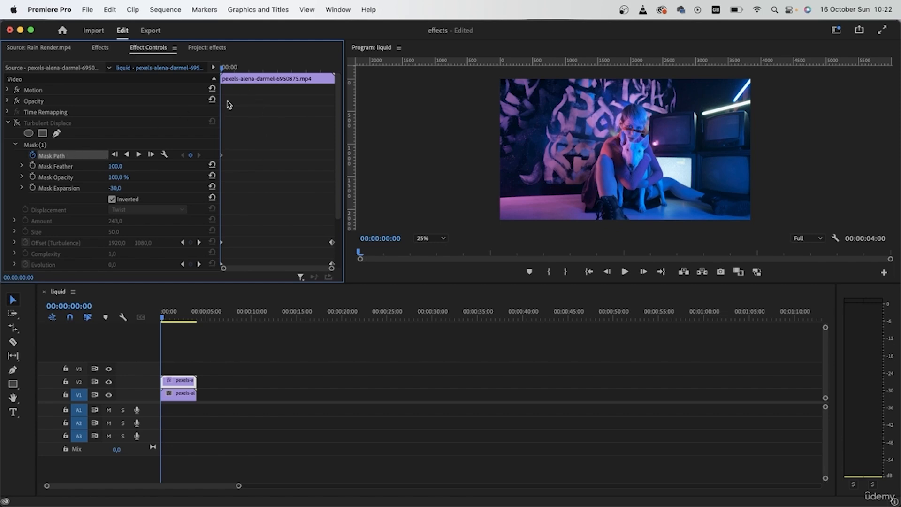
click(66, 145)
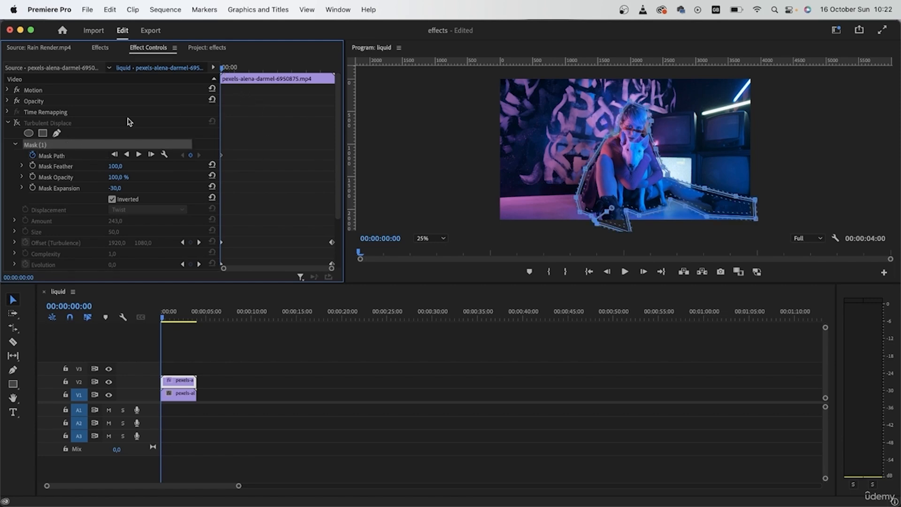
At 00:00:01:12, reshape the mask points around the moving woman and dog, undoing the last point move.
drag(224, 70, 264, 71)
drag(641, 178, 631, 170)
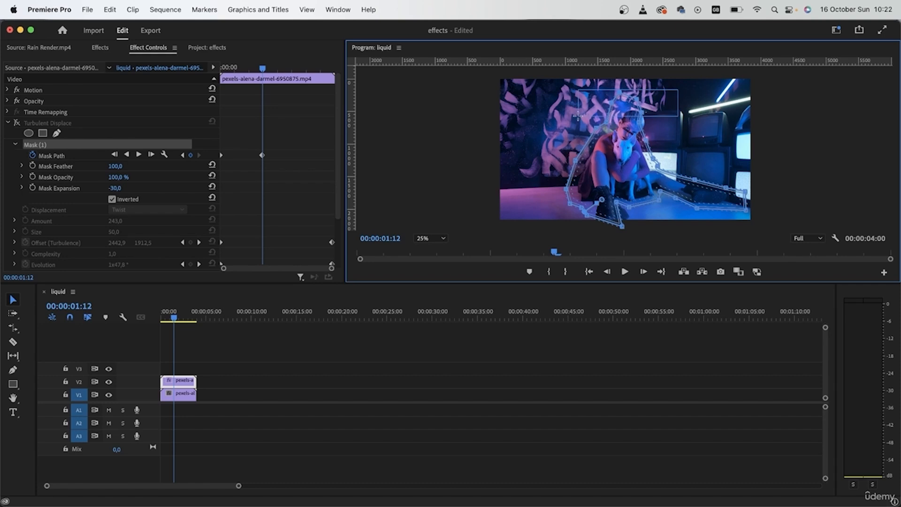
drag(638, 100, 643, 108)
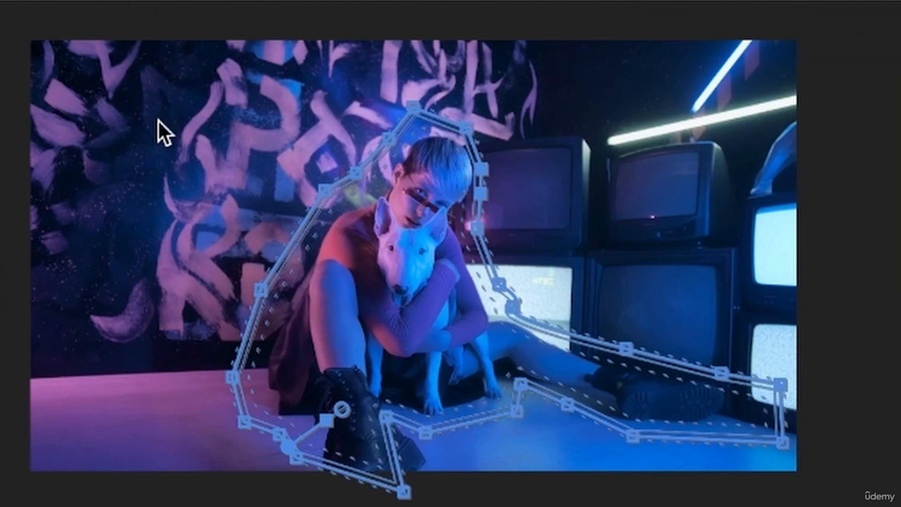
drag(157, 120, 263, 427)
drag(229, 377, 259, 364)
drag(261, 90, 364, 202)
drag(355, 171, 366, 181)
drag(411, 110, 391, 152)
drag(469, 493, 292, 414)
drag(417, 438, 424, 408)
key(ctrl+z)
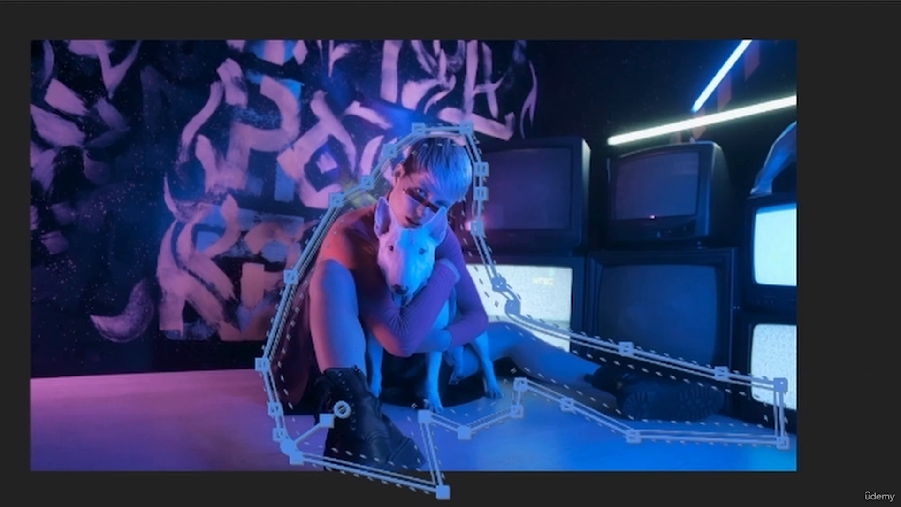
Refine the mask's lower-left corner and right-side points at 00:00:01:12.
drag(296, 457, 317, 481)
drag(279, 431, 308, 429)
drag(779, 384, 744, 378)
drag(781, 442, 751, 419)
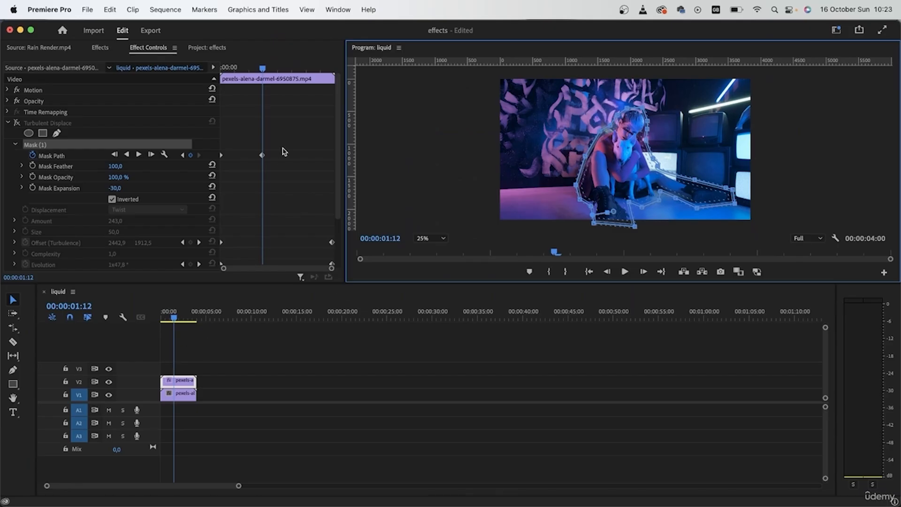
Adjust the mask path at 00:00:02:04, 00:00:03:05 and the clip end to keep following the subject.
drag(265, 71, 283, 73)
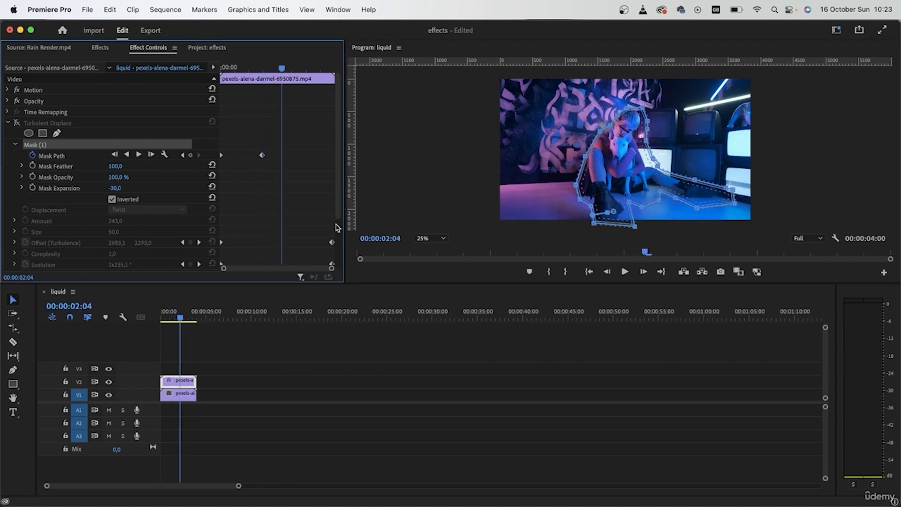
drag(625, 180, 622, 177)
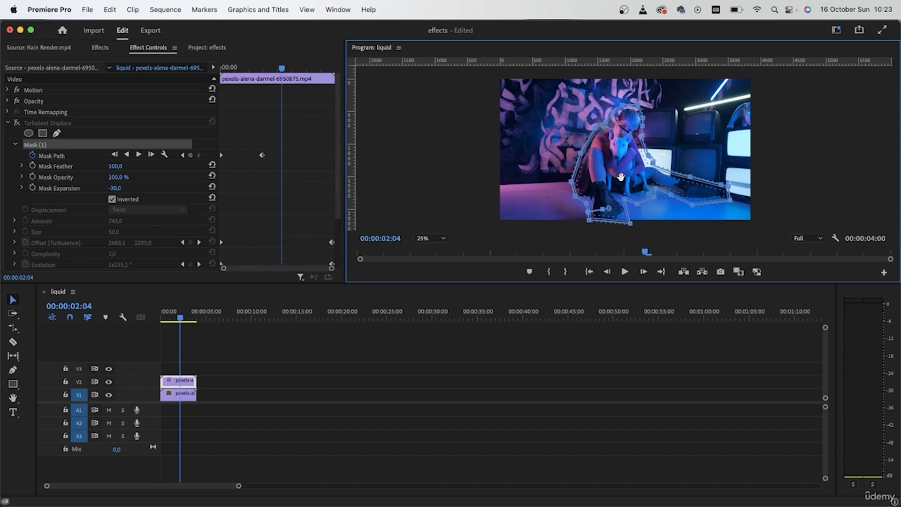
drag(282, 70, 312, 71)
drag(644, 178, 636, 174)
drag(312, 69, 334, 77)
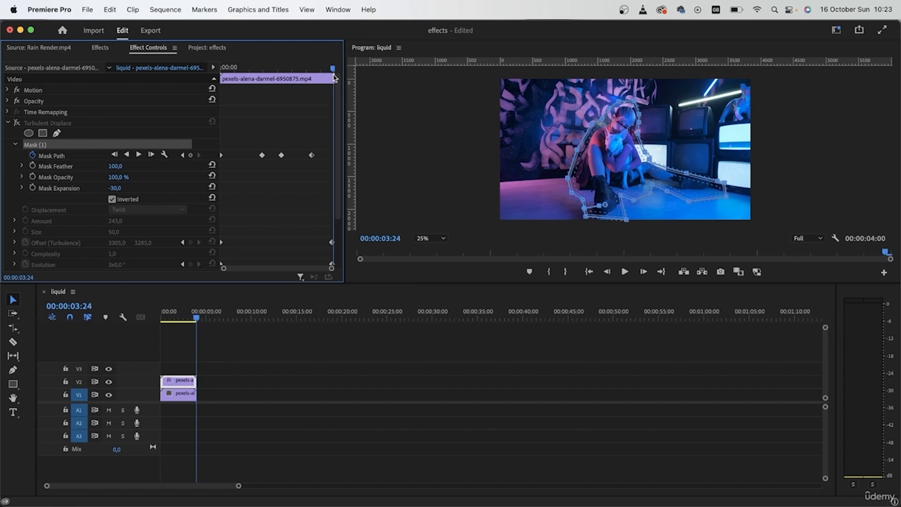
drag(639, 171, 638, 171)
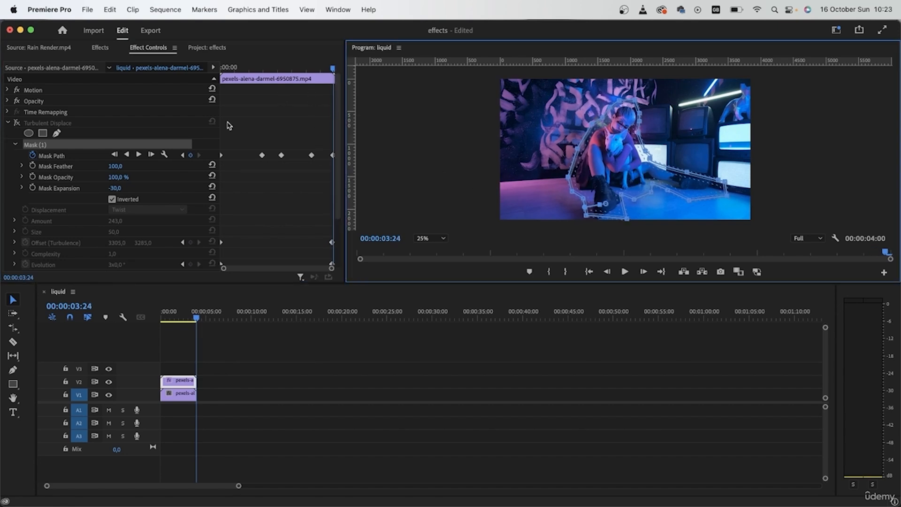
Step through the mask path keyframes and add a Mask Expansion keyframe of -30, moving it to 00:00:01:12.
click(183, 155)
click(182, 155)
click(183, 155)
click(182, 155)
click(199, 155)
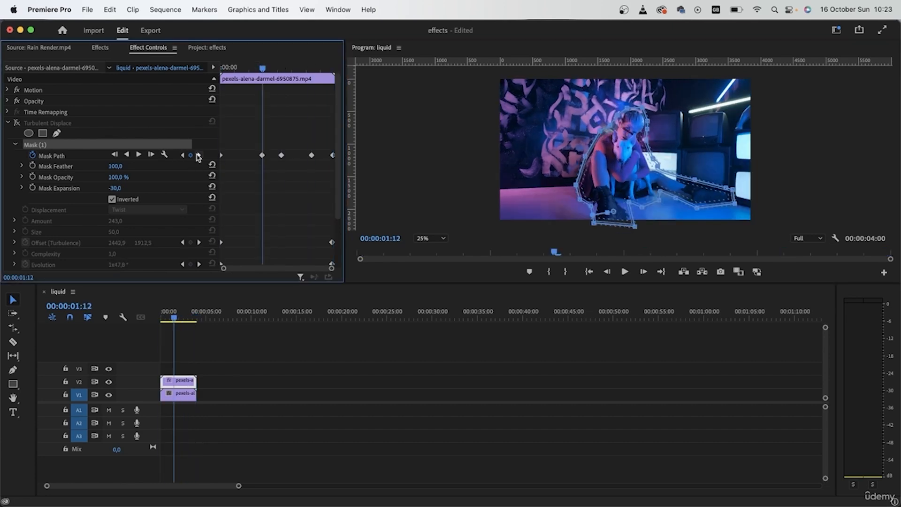
click(198, 155)
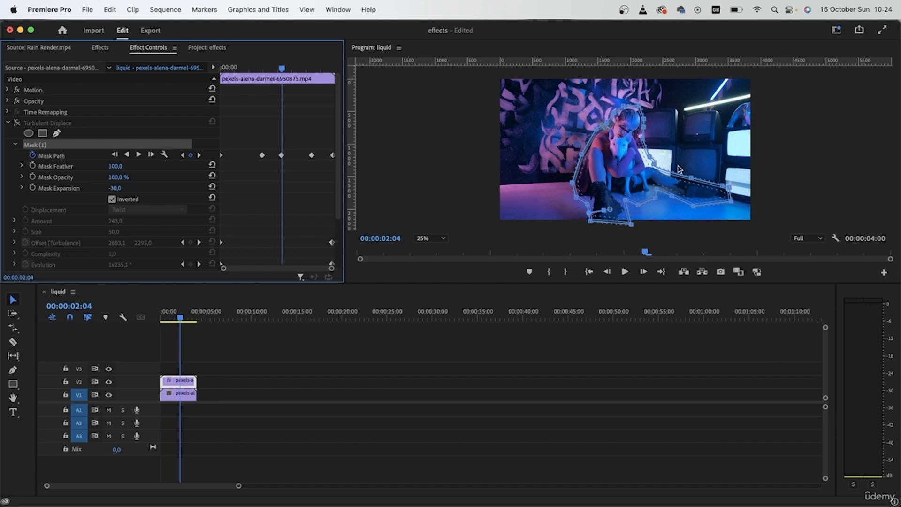
scroll(223, 244, down, 4)
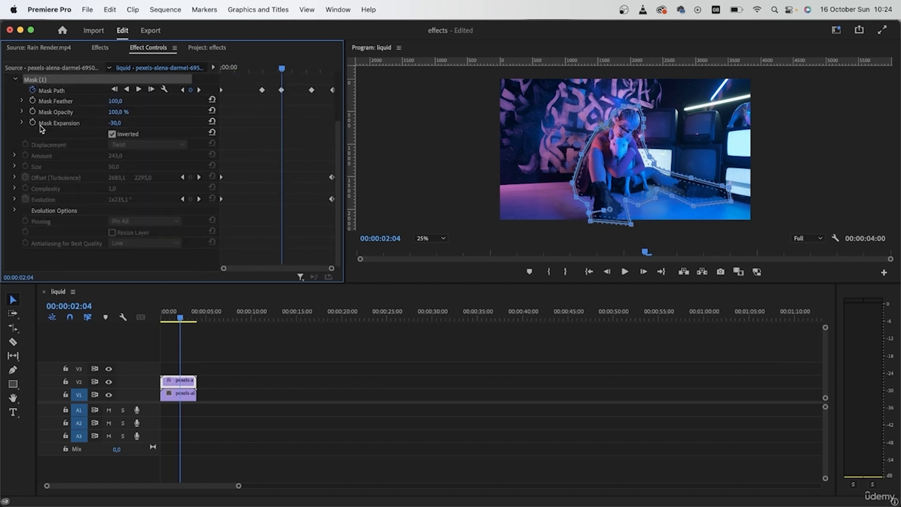
click(32, 122)
drag(282, 126, 261, 123)
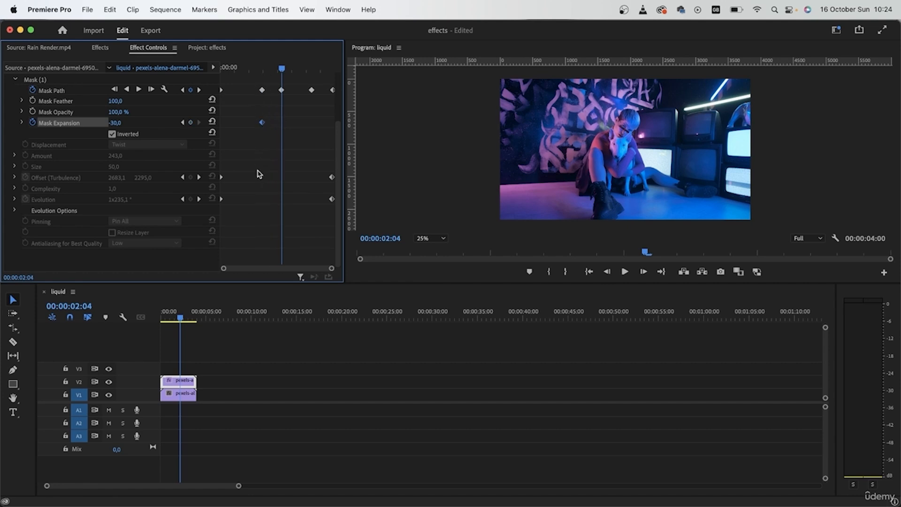
Set Mask Expansion to -50 at 00:00:02:04.
click(73, 90)
click(115, 123)
text(-)
key(Return)
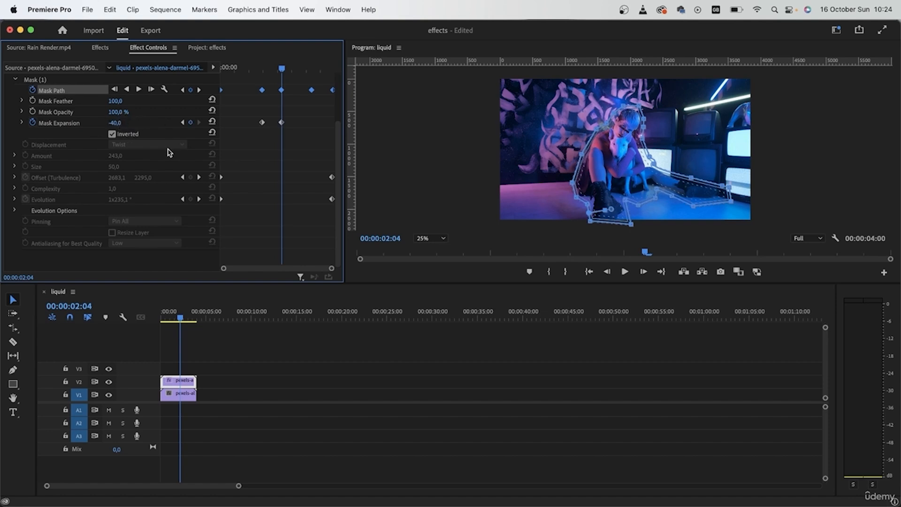
click(115, 123)
text(-50)
key(Return)
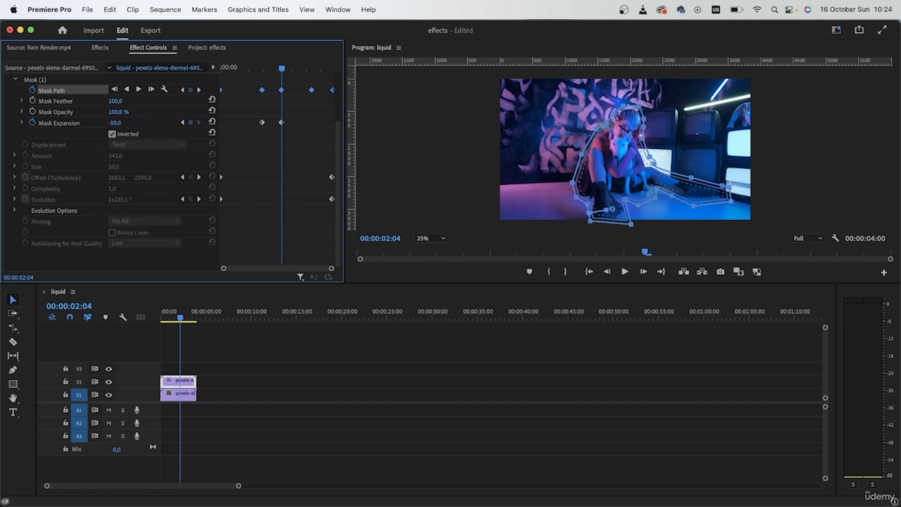
Add a Mask Expansion keyframe at 00:00:03:05 and set expansion to -60 at the clip's end.
click(198, 90)
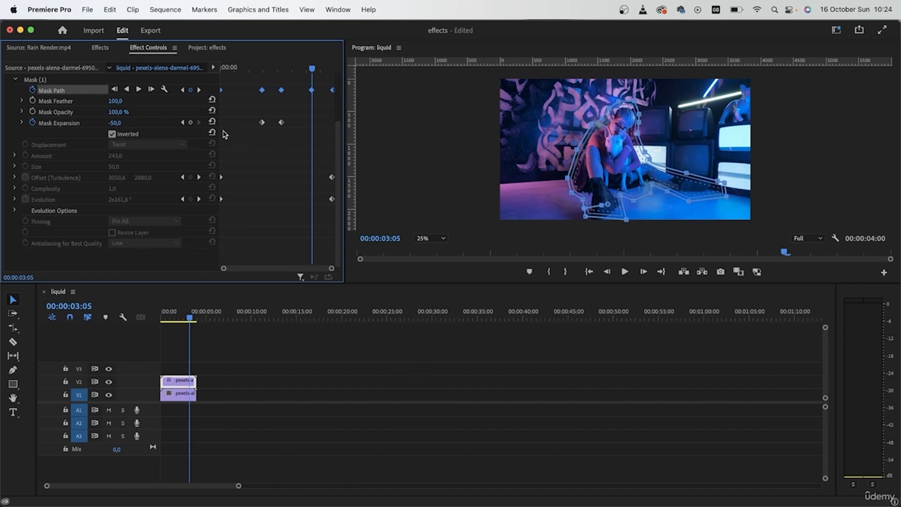
click(190, 122)
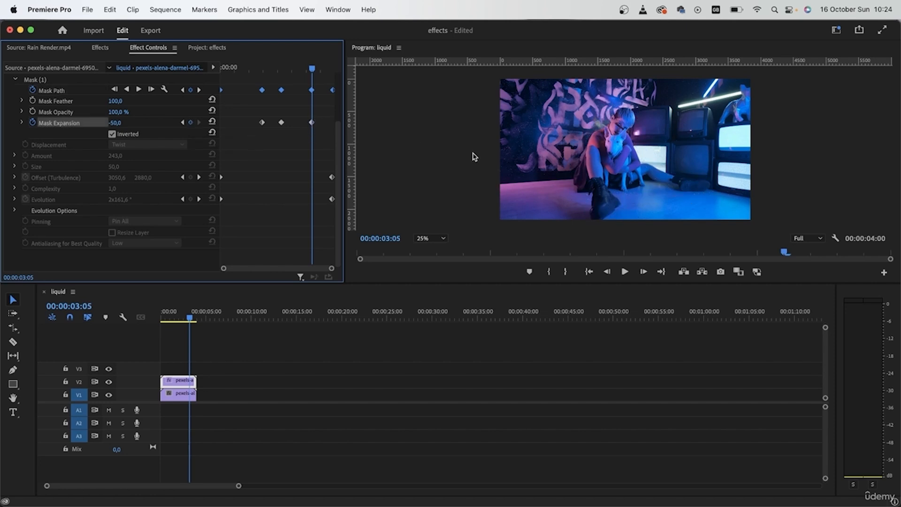
click(199, 90)
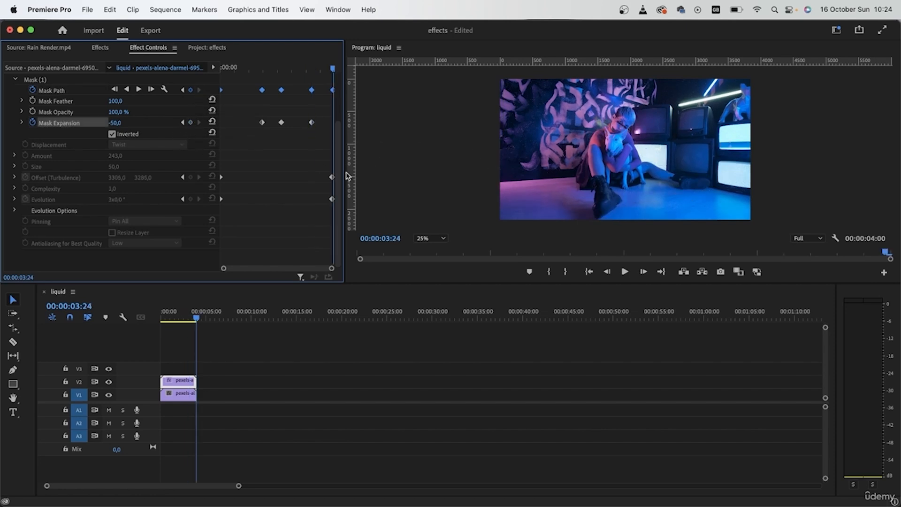
click(65, 90)
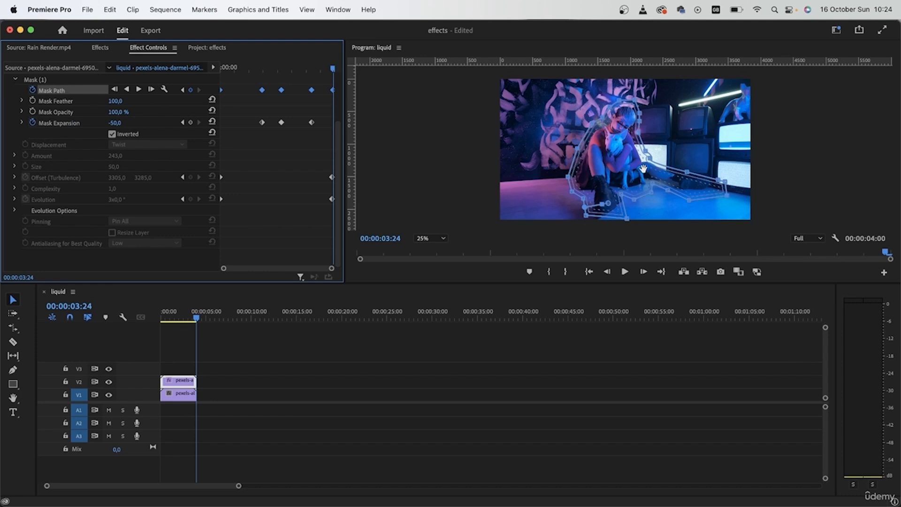
click(122, 120)
text(-60)
key(Return)
Re-enable Turbulent Displace and scrub through the sequence to preview the liquid effect.
scroll(38, 163, up, 3)
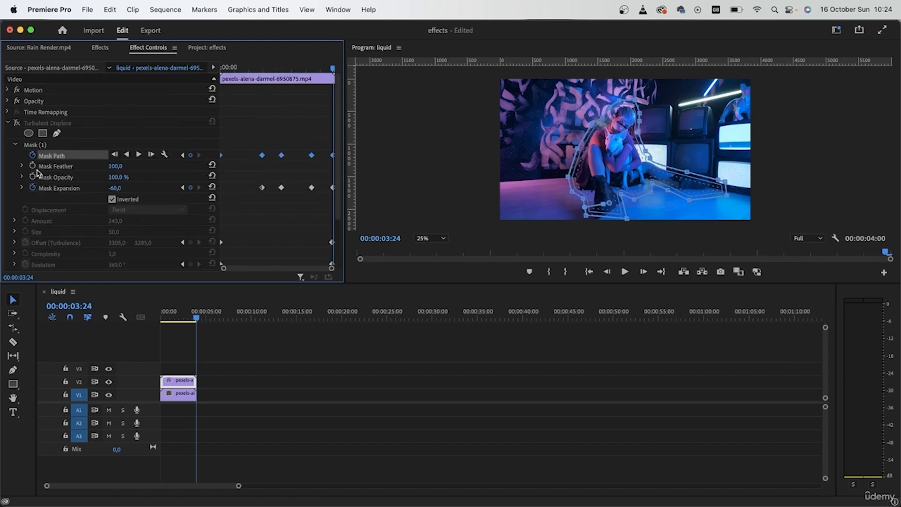
click(16, 123)
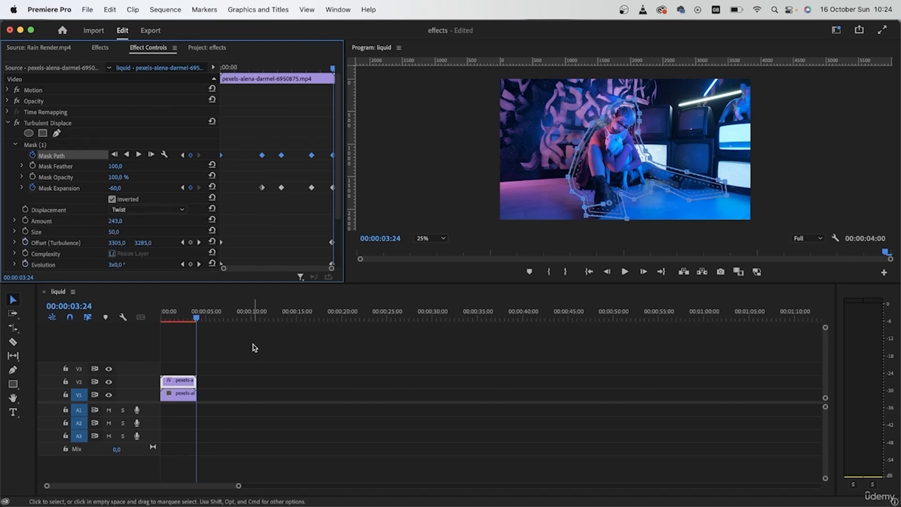
drag(193, 320, 160, 319)
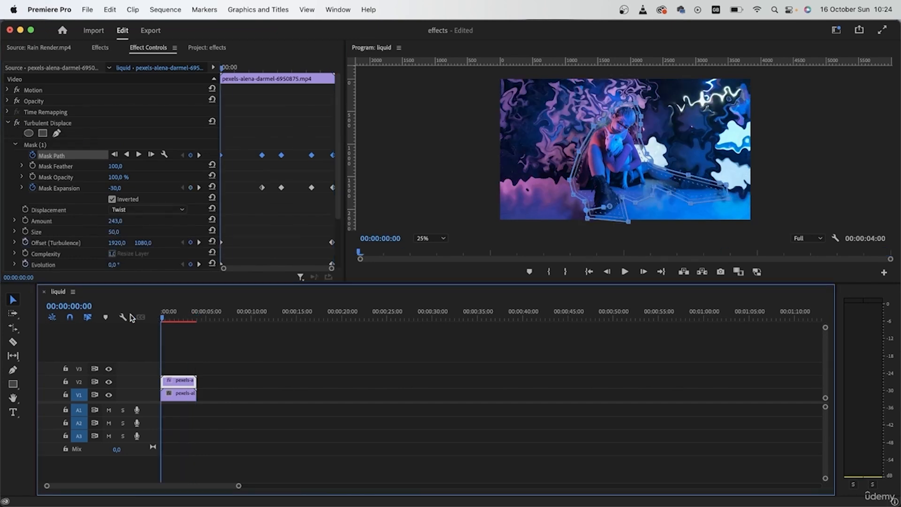
click(294, 396)
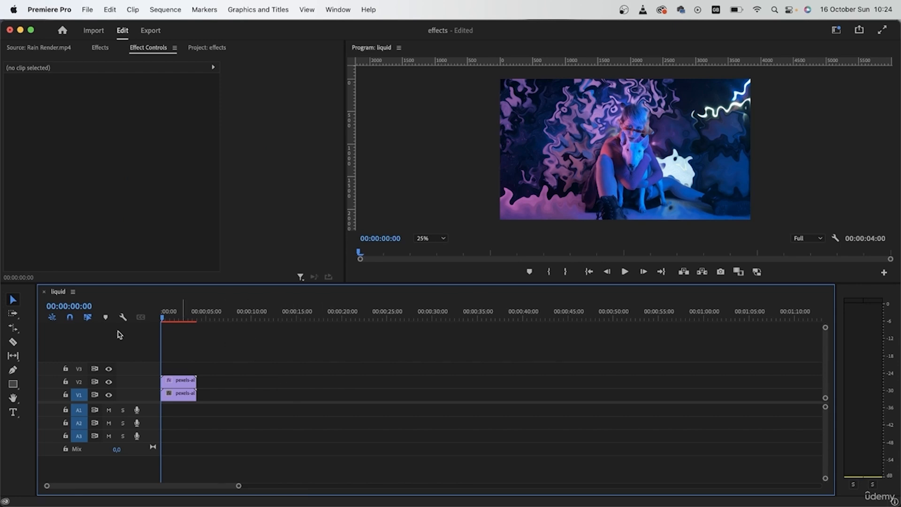
drag(166, 319, 182, 320)
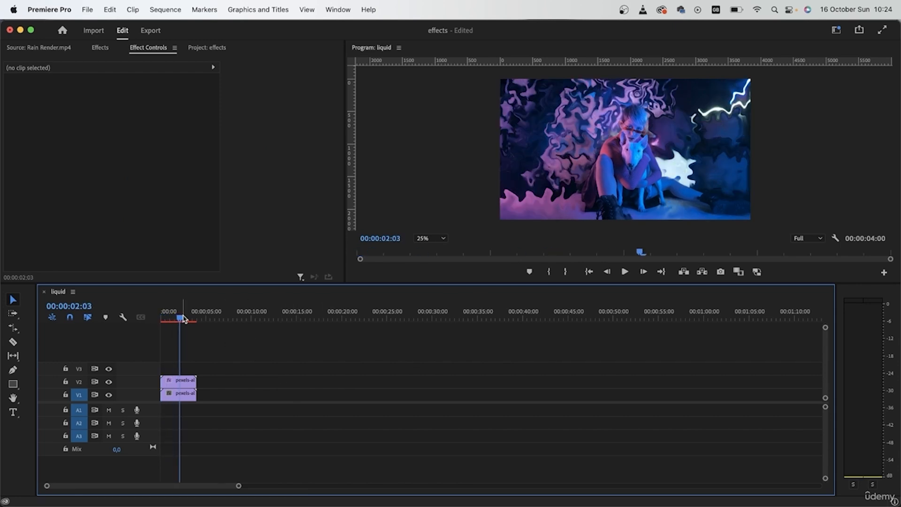
drag(181, 320, 189, 322)
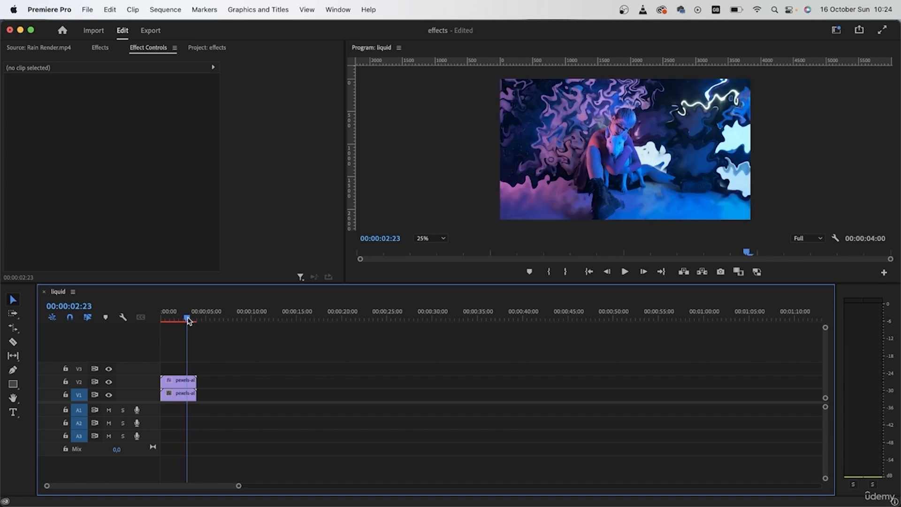
drag(189, 321, 195, 322)
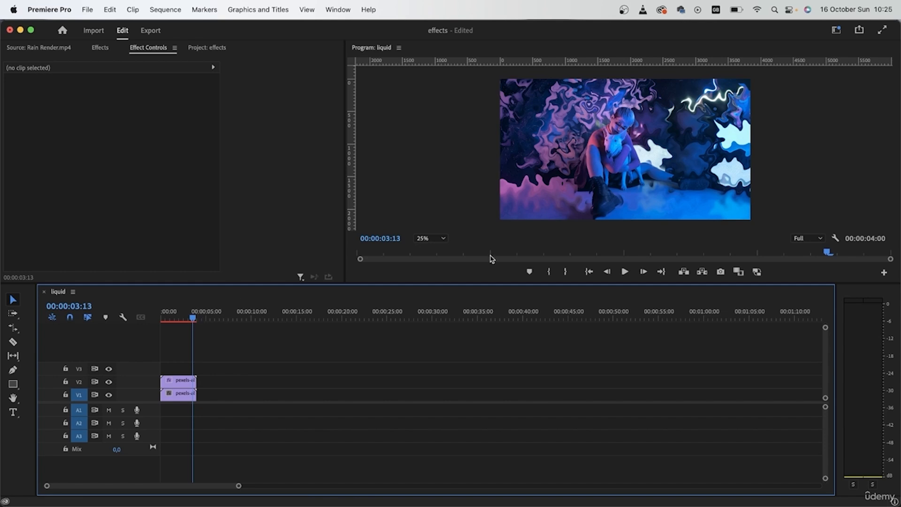
Create a new adjustment layer in the project and name it liquid glitch.
click(160, 319)
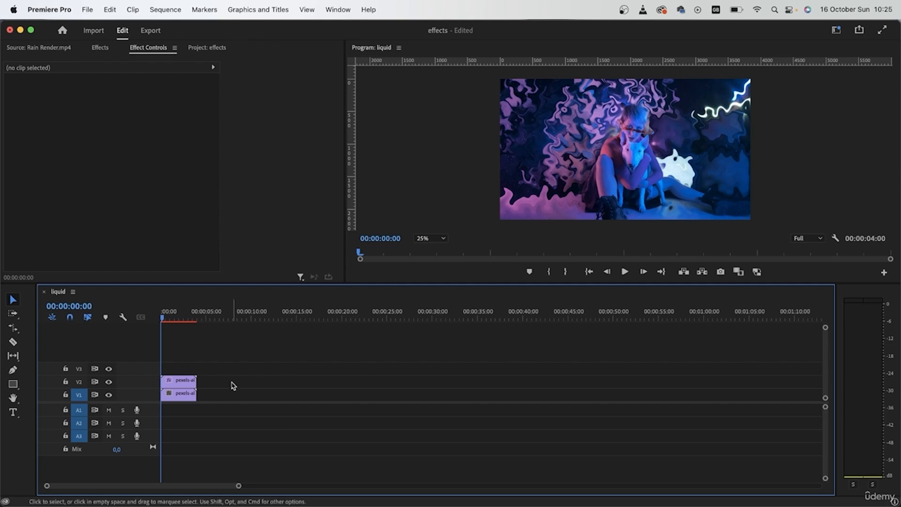
click(206, 48)
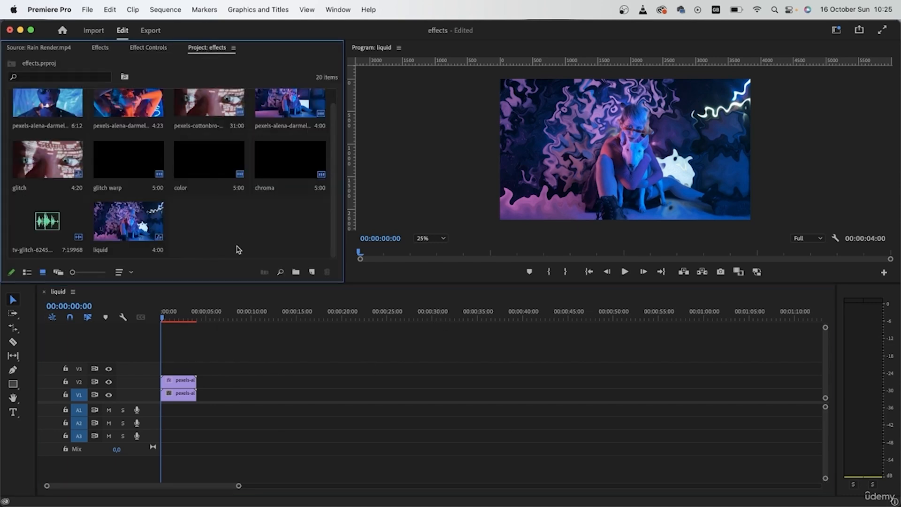
right_click(224, 224)
mouse_move(300, 272)
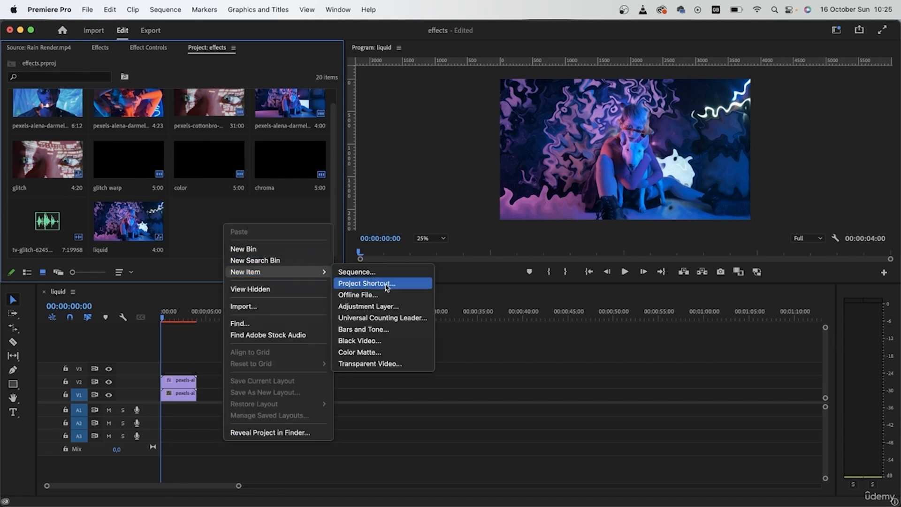
click(420, 305)
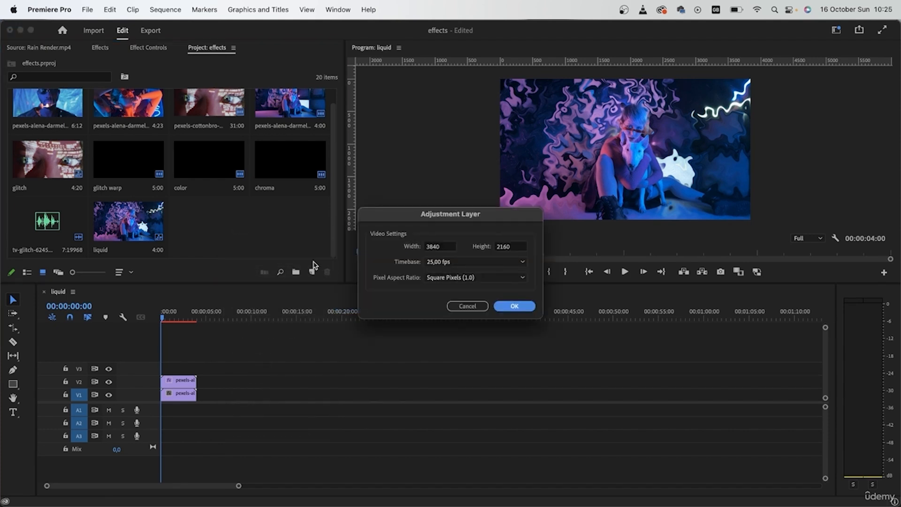
key(Return)
text(liquid glitch)
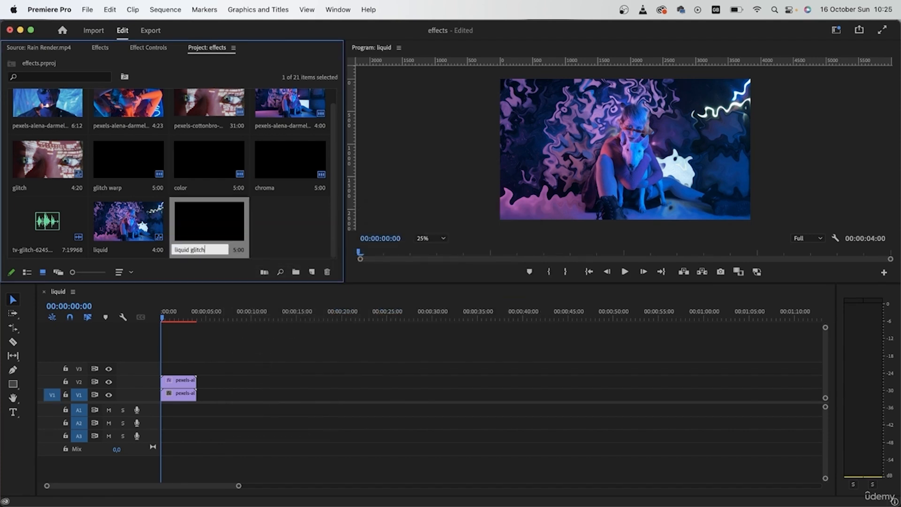
key(Tab)
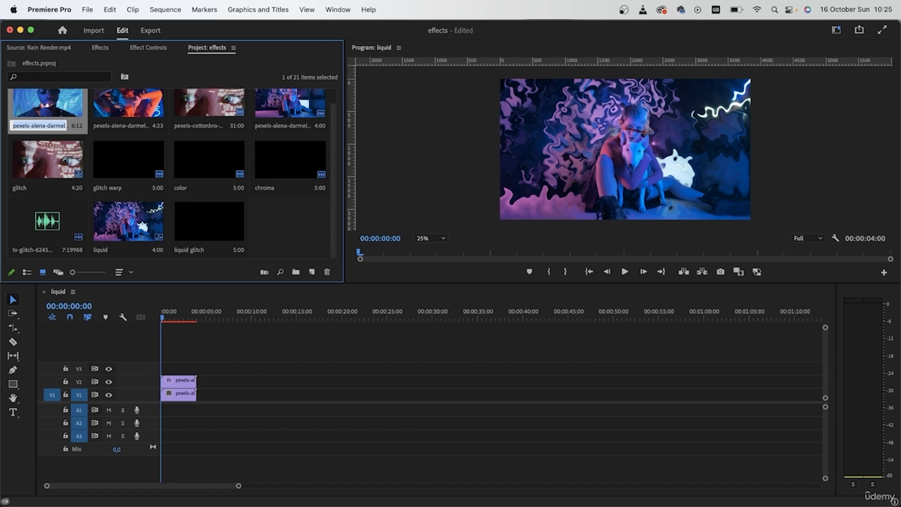
Place the liquid glitch adjustment layer on track V3 above the clips and apply VR Chromatic Aberrations to it.
drag(218, 235, 196, 366)
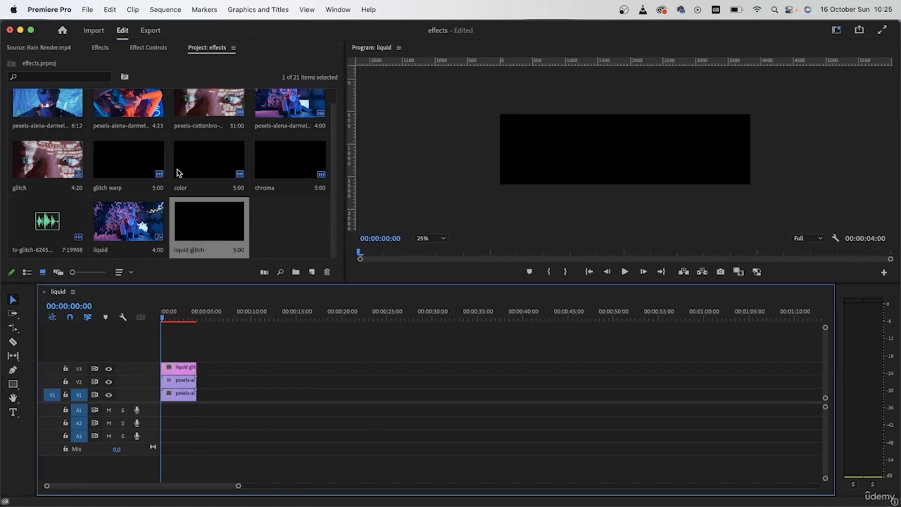
click(111, 46)
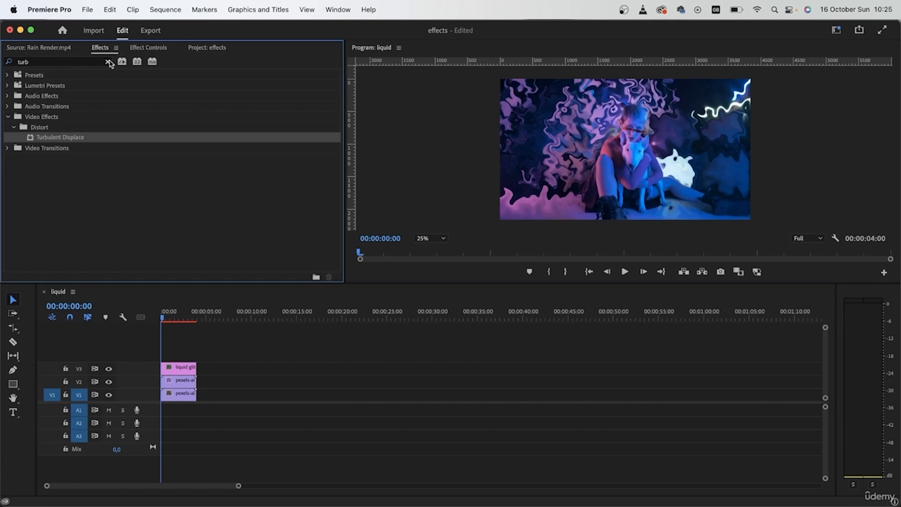
click(97, 62)
click(98, 62)
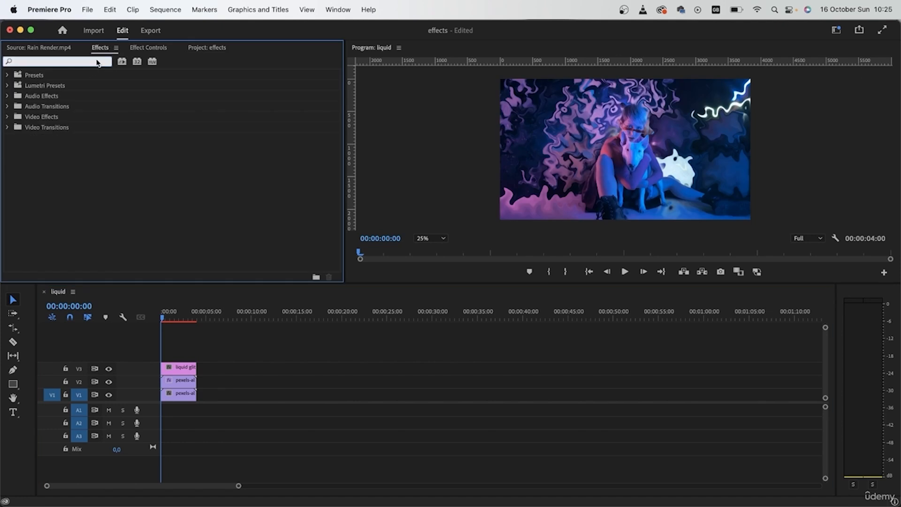
text(chroma)
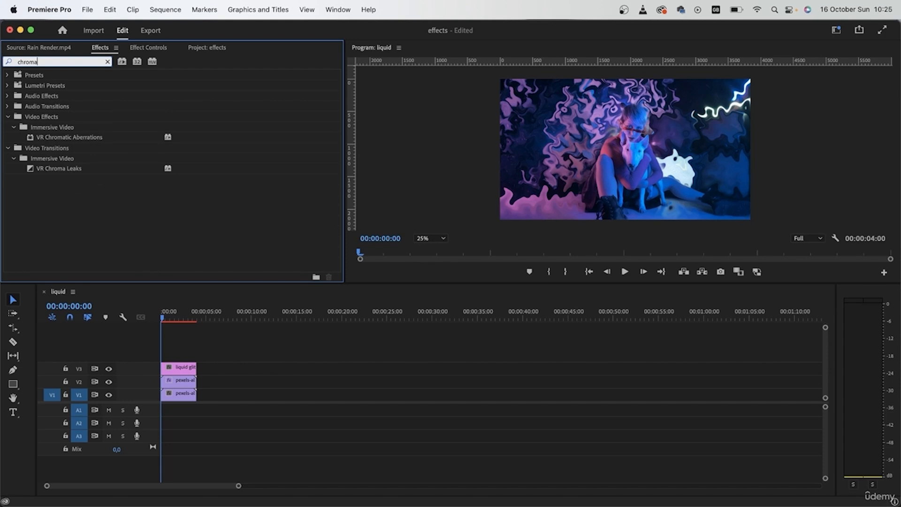
drag(69, 137, 178, 367)
click(148, 48)
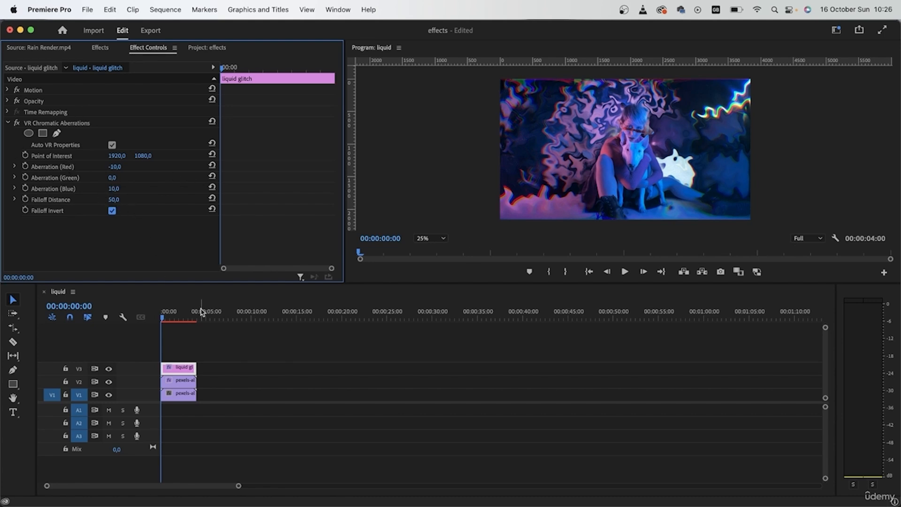
Set Aberration (Red) to 73 and Aberration (Blue) to 94 with the playhead at the start.
click(172, 320)
mouse_move(172, 321)
mouse_down()
mouse_move(186, 325)
mouse_move(158, 324)
mouse_up()
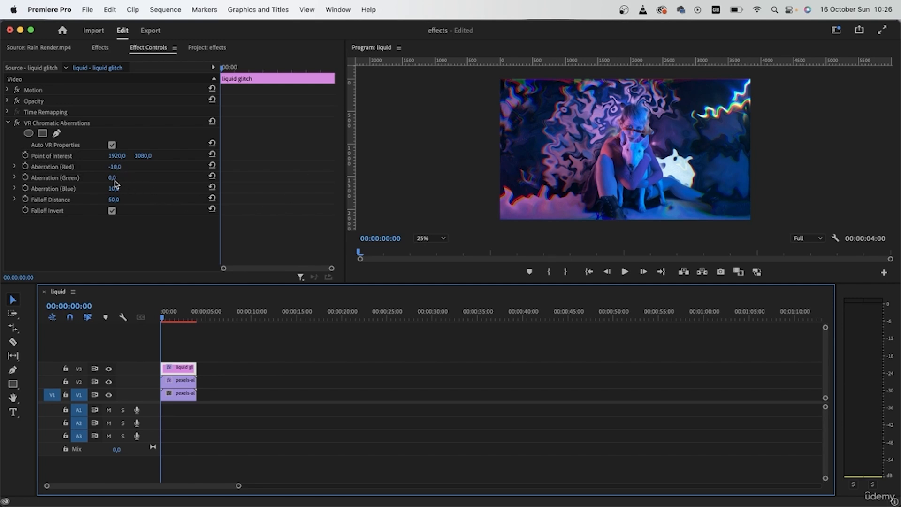
drag(114, 167, 136, 166)
drag(113, 166, 109, 166)
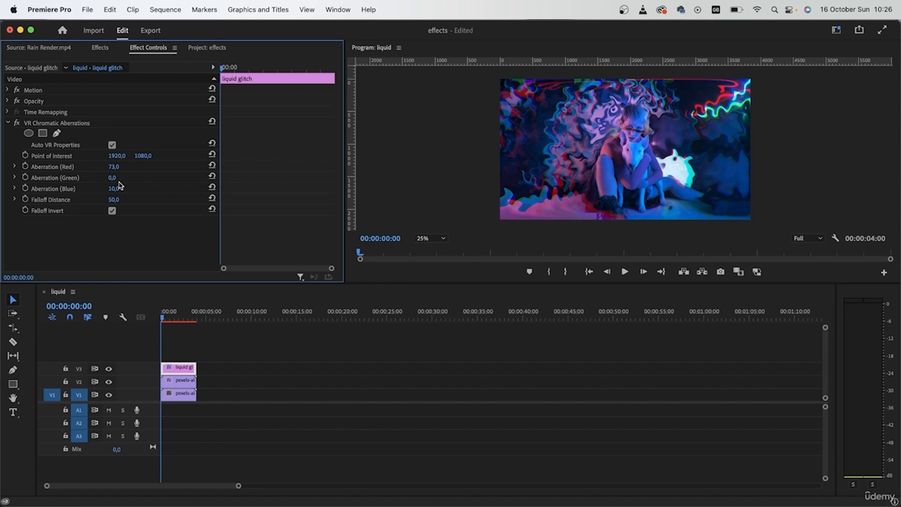
drag(114, 188, 134, 188)
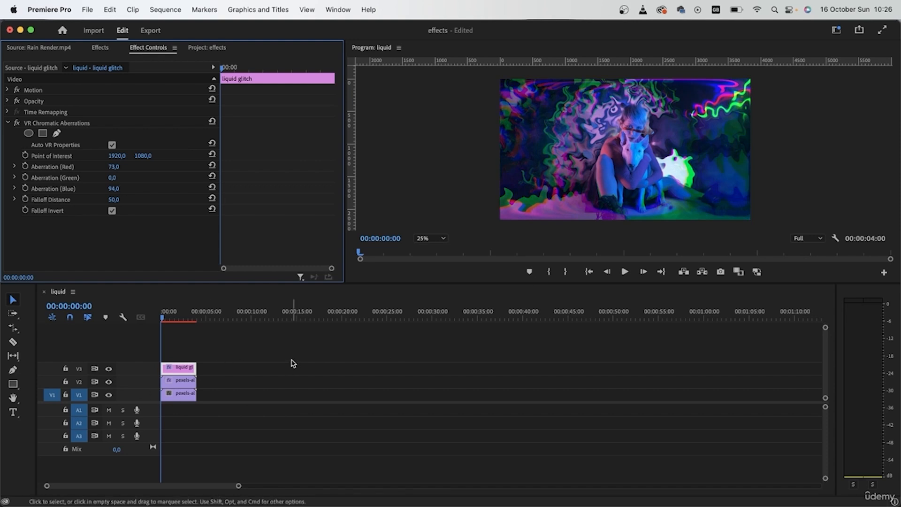
Apply the VR Glow effect to the liquid glitch adjustment layer.
click(175, 380)
click(178, 367)
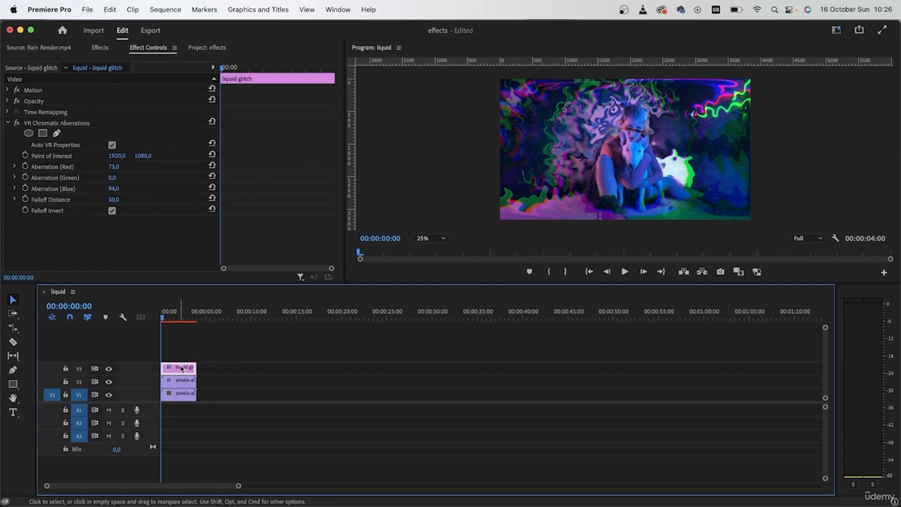
click(99, 48)
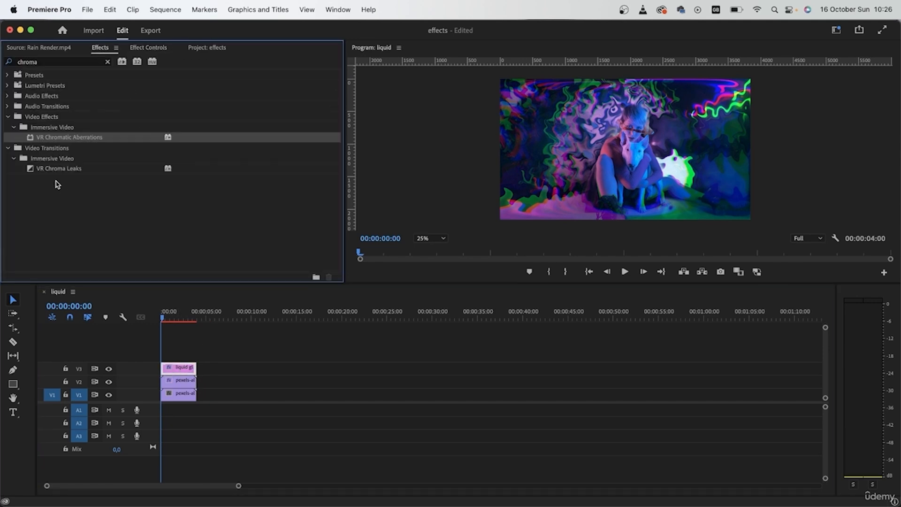
click(107, 61)
text(glo)
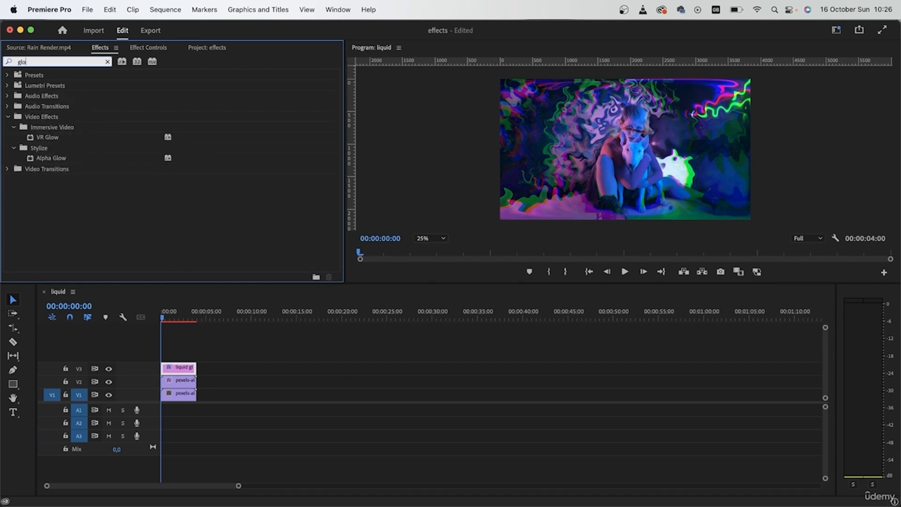
text(w)
click(55, 138)
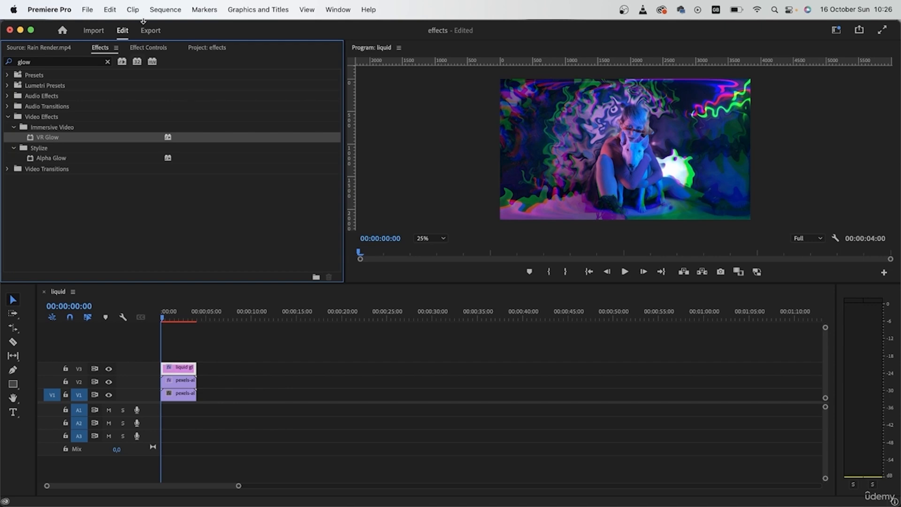
click(143, 49)
scroll(172, 230, down, 3)
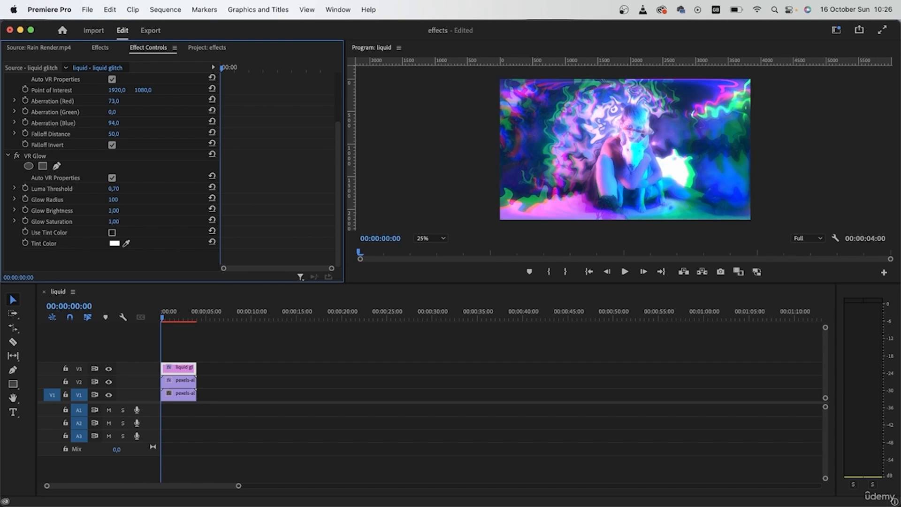
Set the VR Glow Luma Threshold to 0.30.
drag(113, 189, 128, 188)
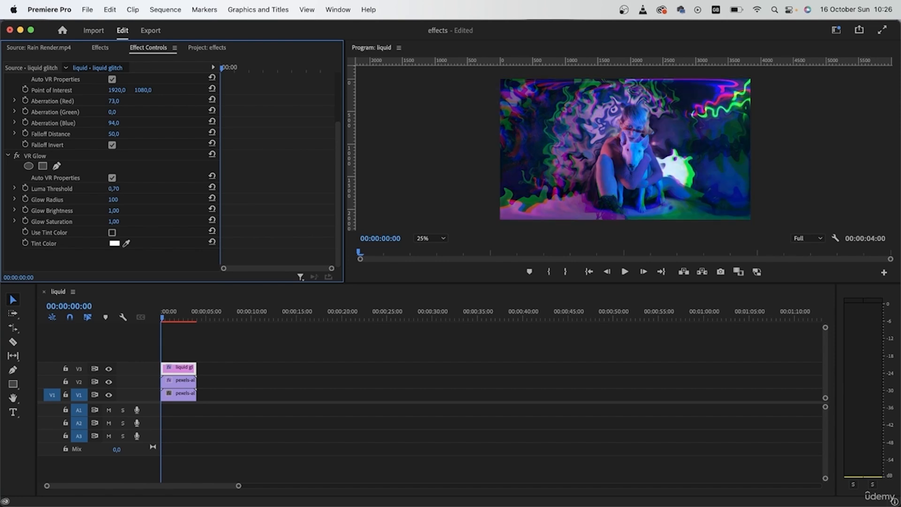
click(14, 188)
drag(149, 209, 73, 209)
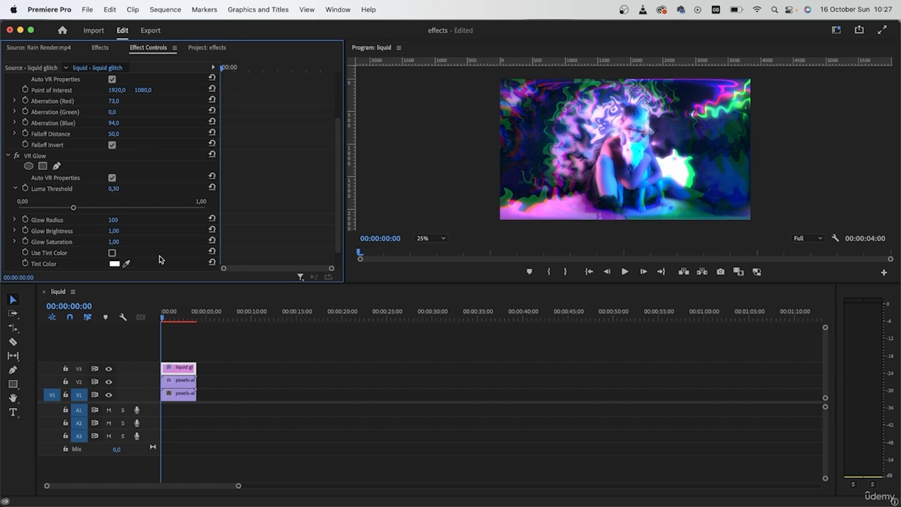
Enable Use Tint Color and set the glow tint colour to purple 9500FF.
scroll(160, 257, down, 2)
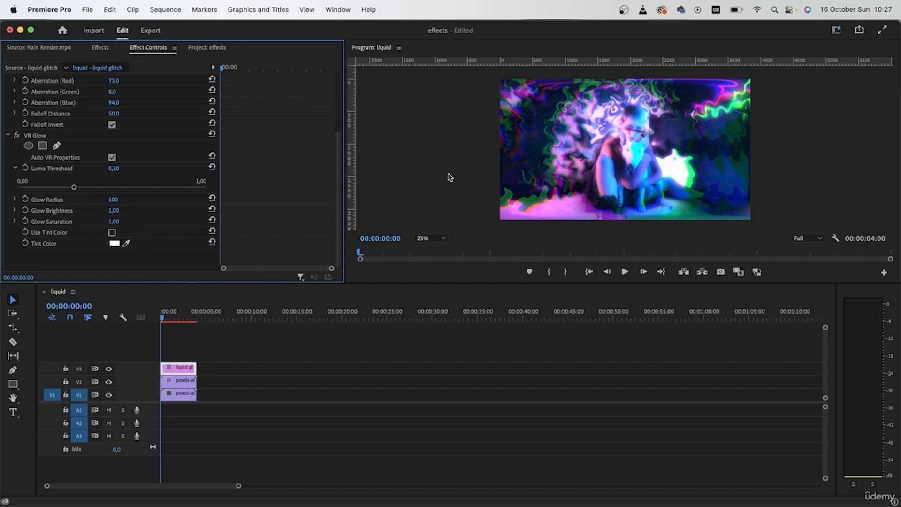
click(118, 245)
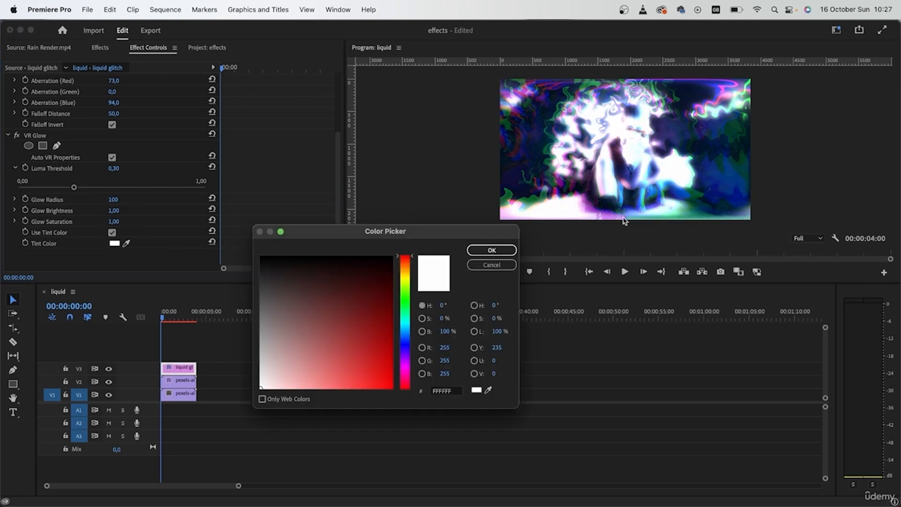
click(406, 359)
click(378, 347)
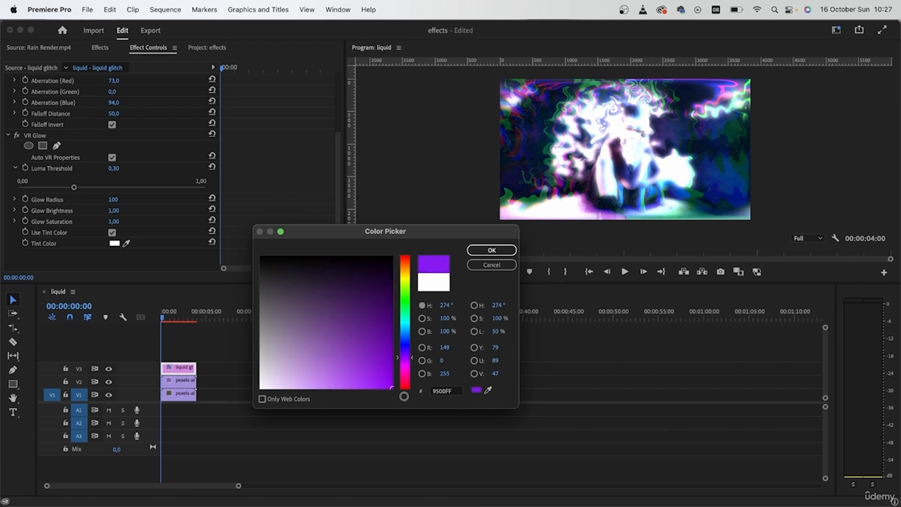
click(509, 252)
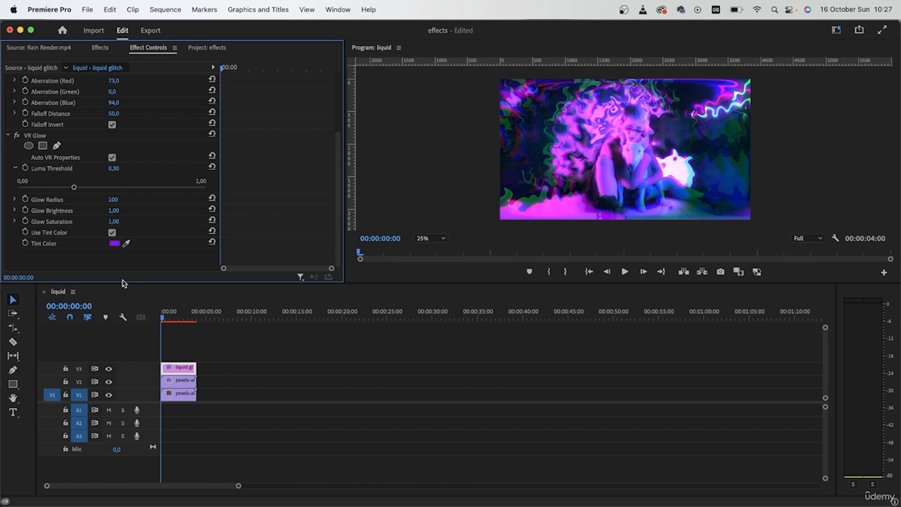
Set Glow Brightness to 0.45.
click(114, 211)
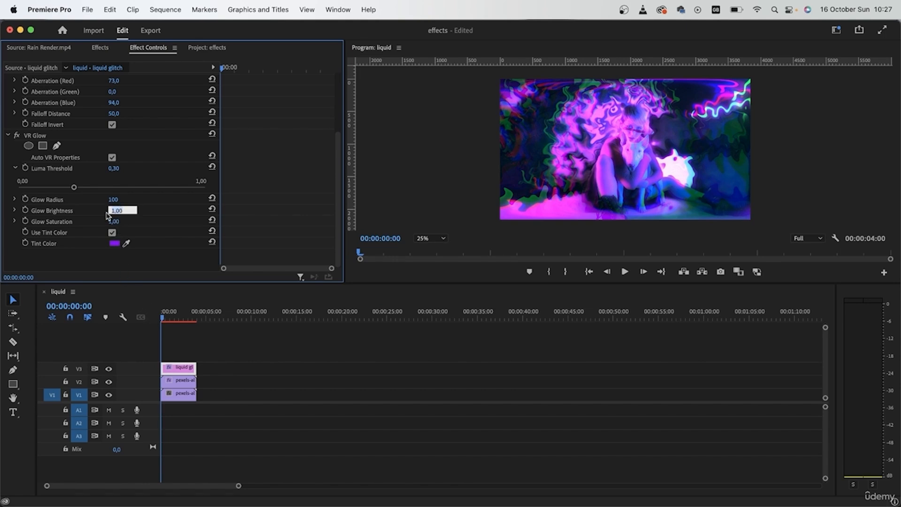
click(16, 212)
drag(37, 230, 26, 230)
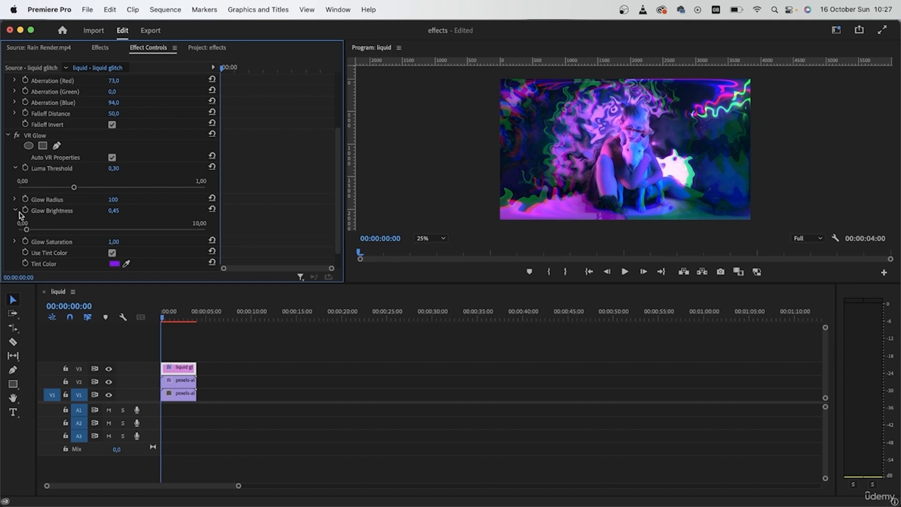
click(15, 210)
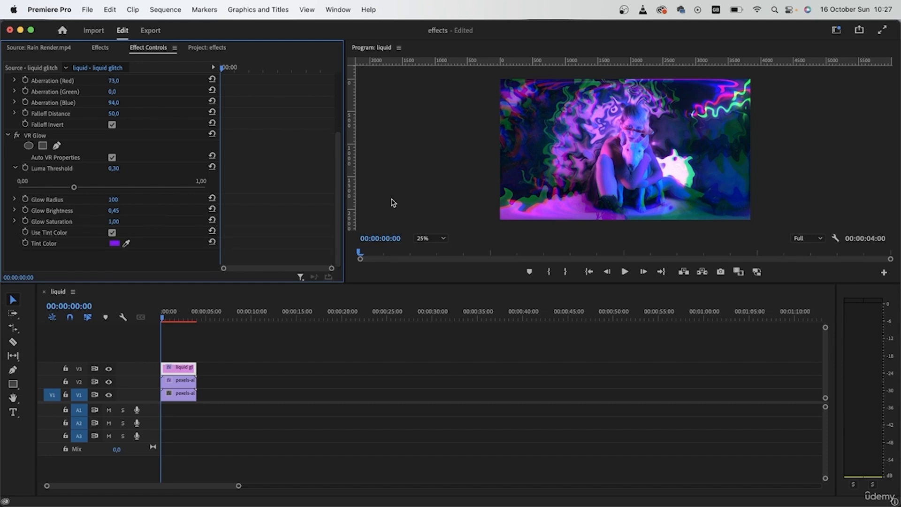
Collapse both effects and toggle the V3 adjustment layer's visibility to compare the result.
scroll(176, 176, up, 5)
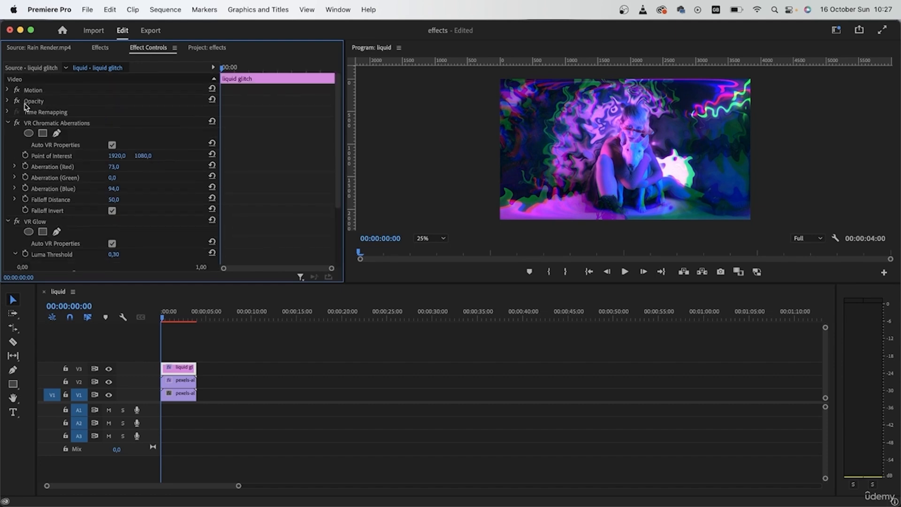
click(7, 124)
click(7, 134)
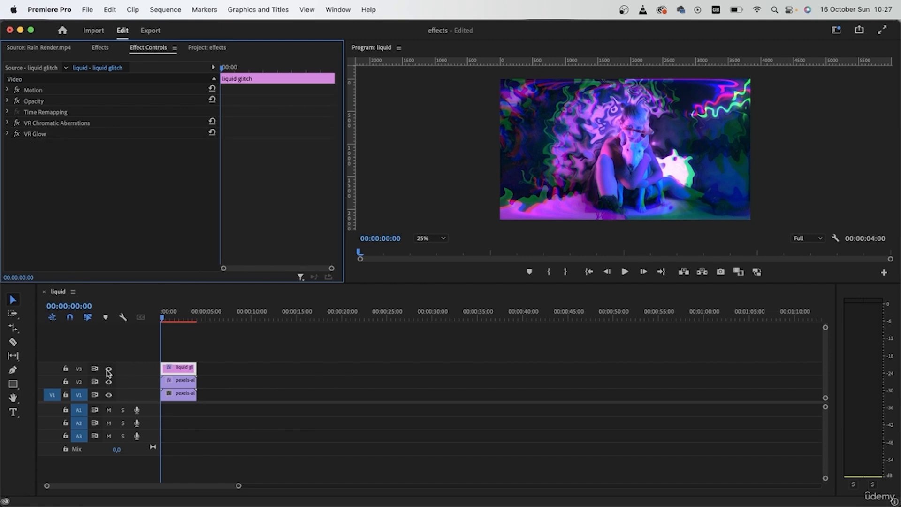
click(109, 369)
click(109, 370)
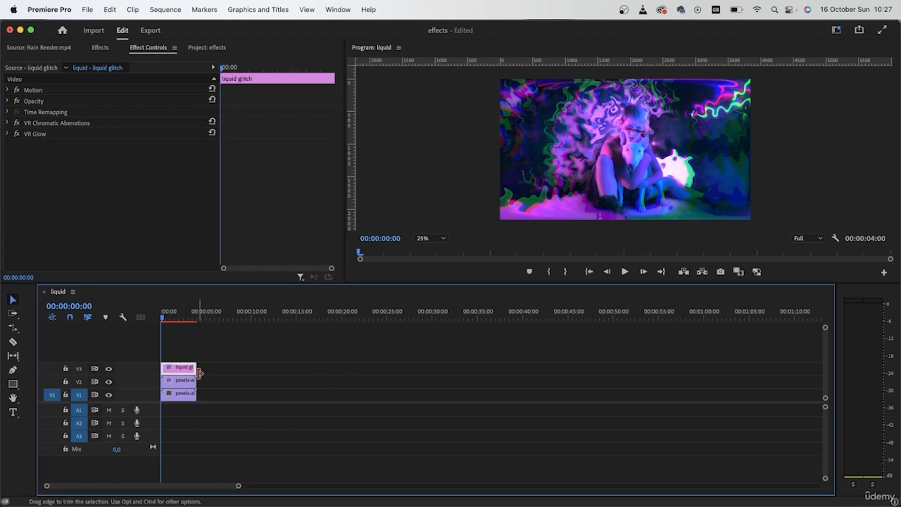
Check the duplicated clip's mask, then select the adjustment layer's Opacity and try to delete it.
click(192, 384)
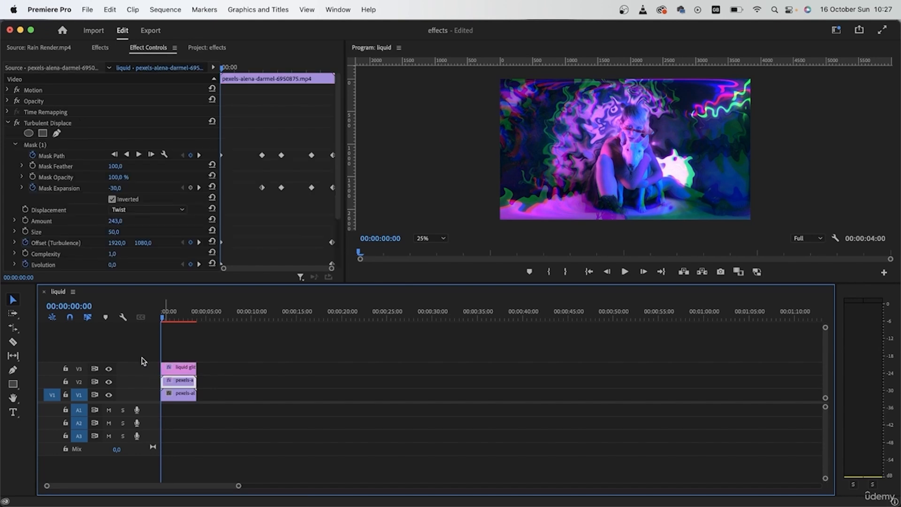
click(59, 147)
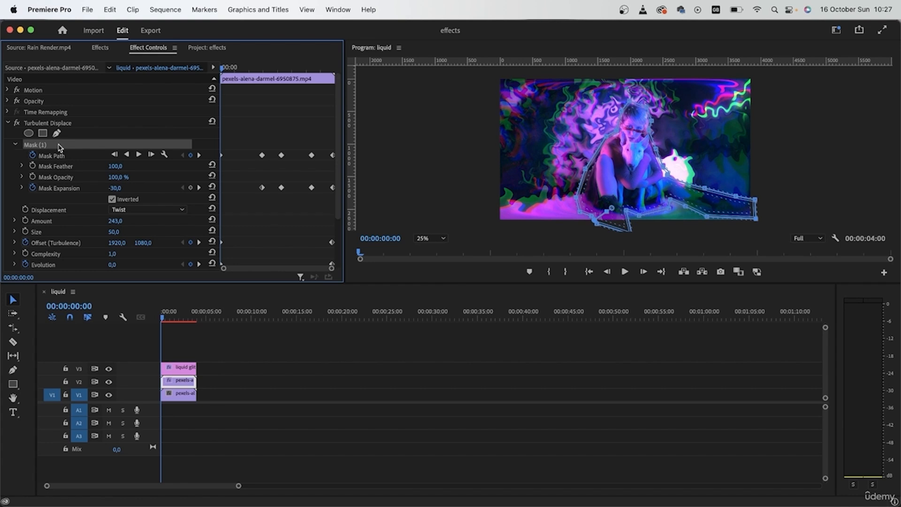
click(177, 367)
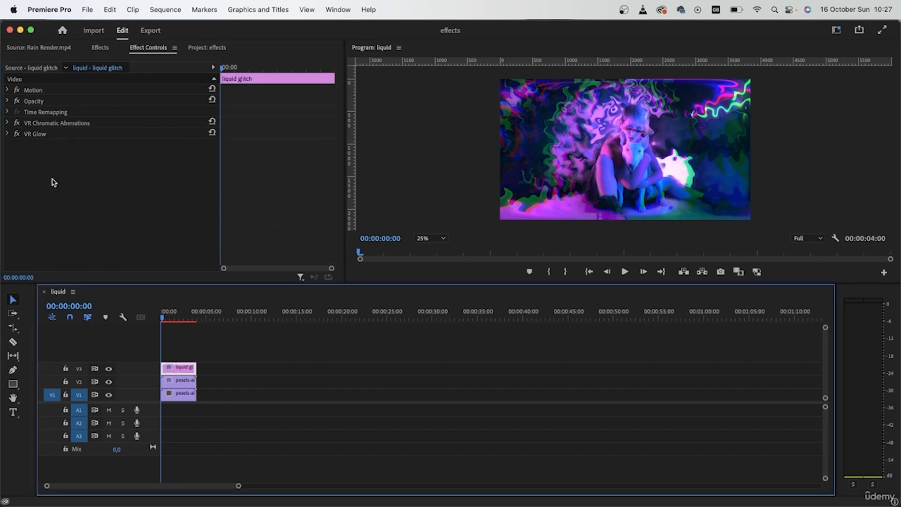
click(42, 104)
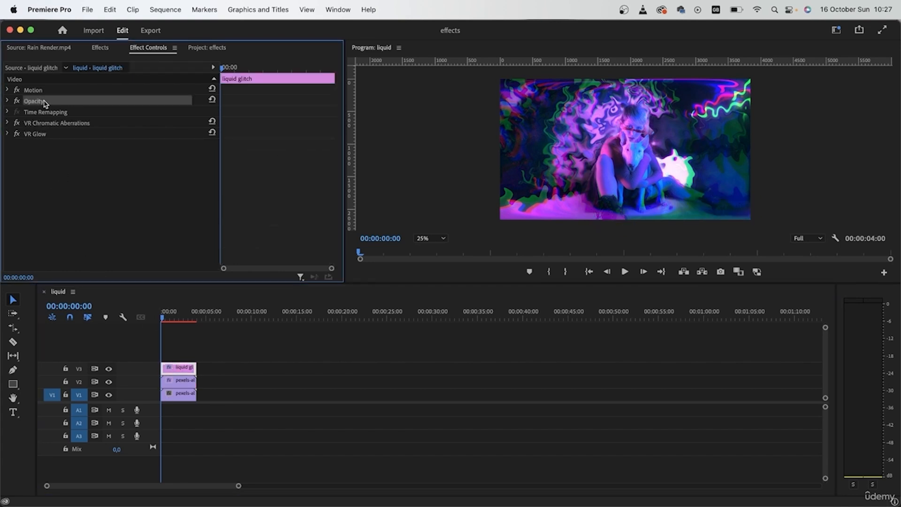
key(Delete)
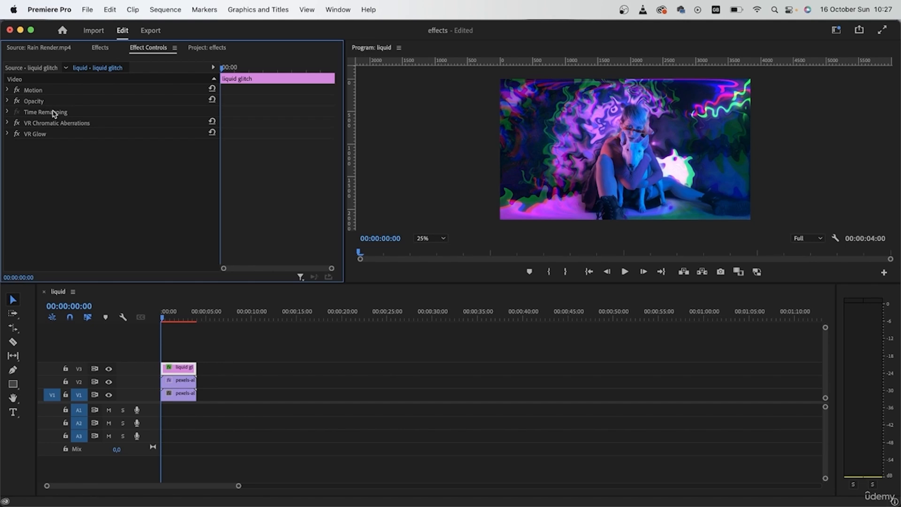
Scrub through the sequence and expand the adjustment layer's Opacity to inspect its mask keyframes, then return to the start.
click(187, 318)
drag(188, 315, 189, 315)
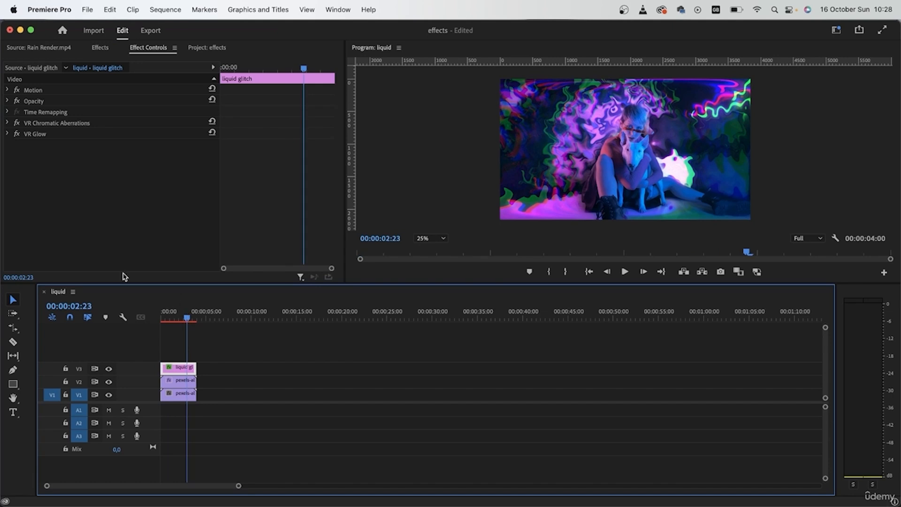
click(7, 101)
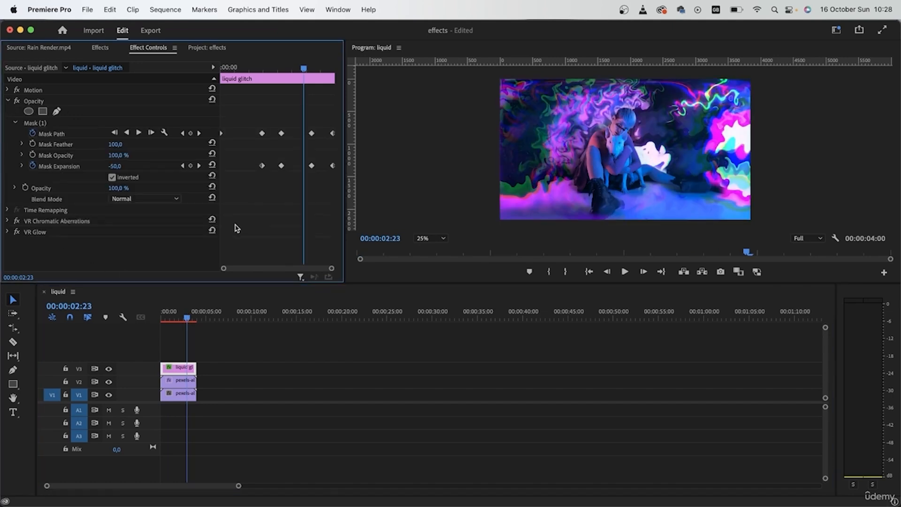
drag(187, 317, 162, 318)
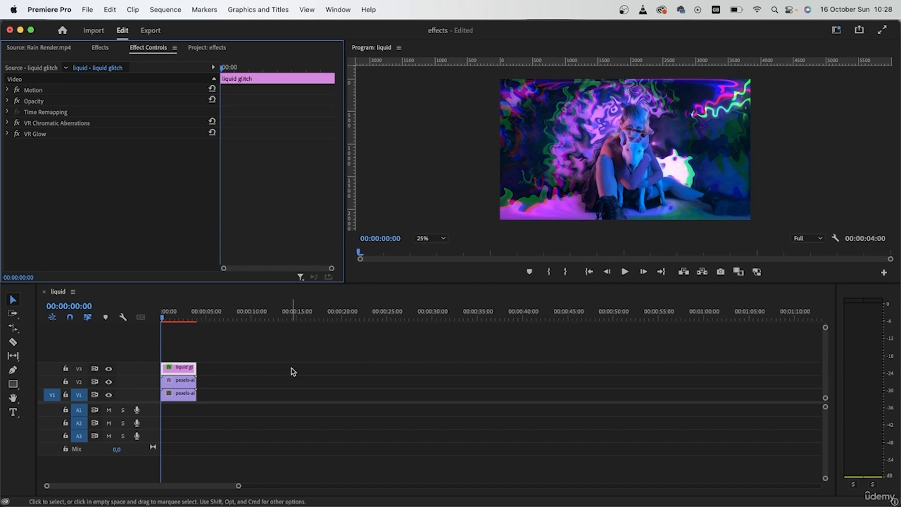
Enlarge the program monitor and play the sequence to preview the finished liquid glitch effect.
key(Return)
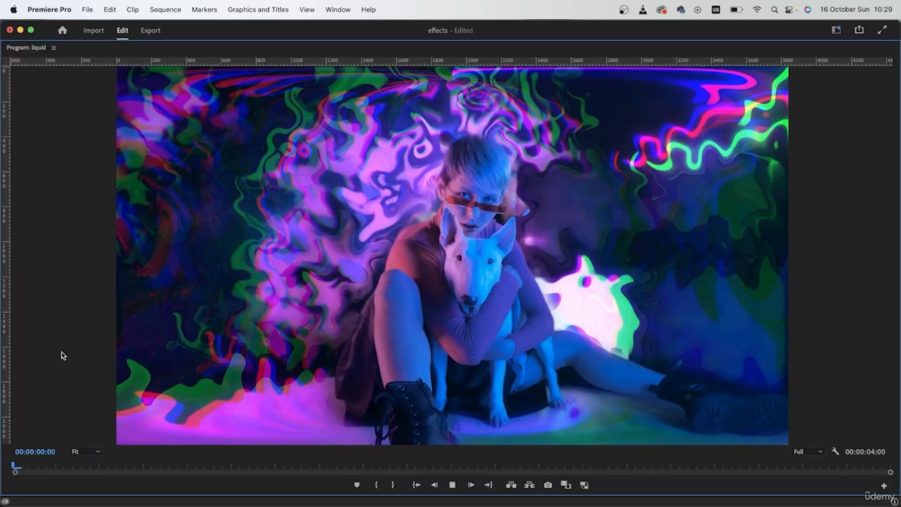
key(space)
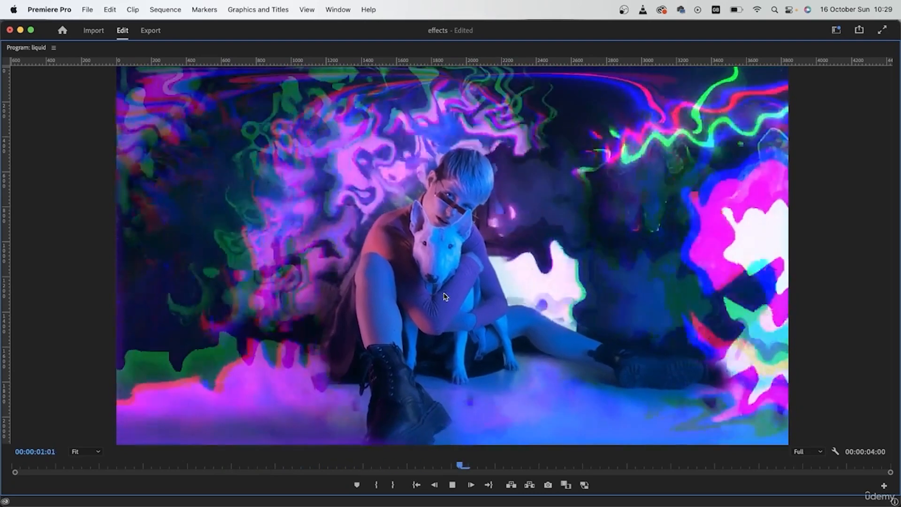
key(space)
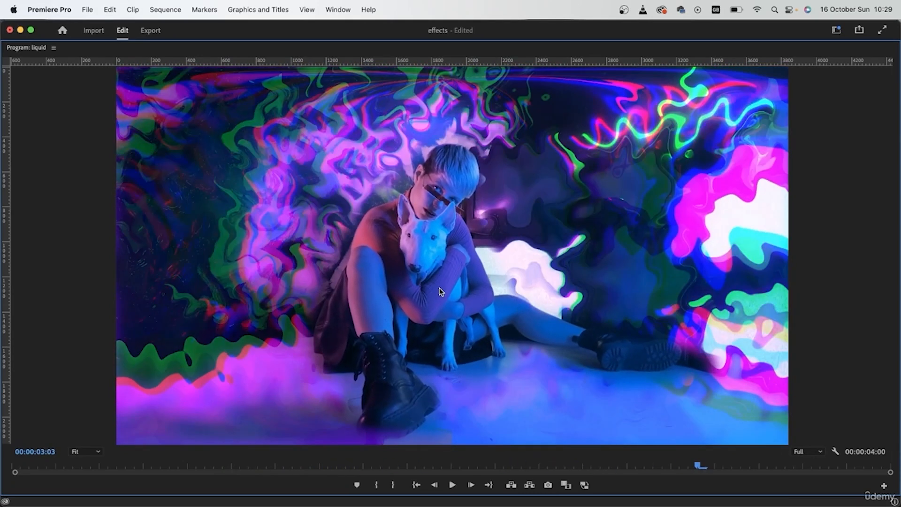